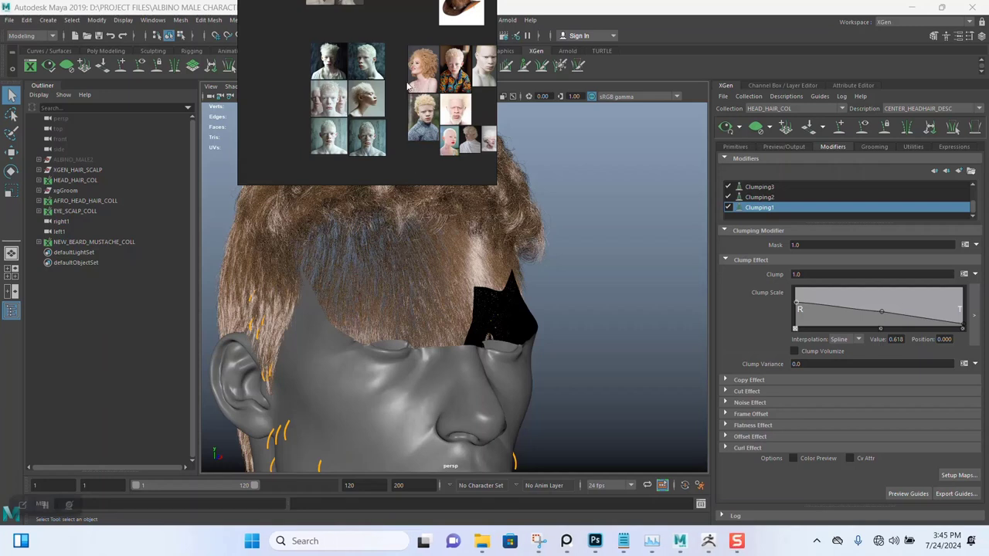
Move the PureRef albino reference board lower, then close it from its right-click menu
mouse_move(403, 77)
mouse_down()
mouse_move(315, 164)
mouse_move(346, 164)
mouse_up()
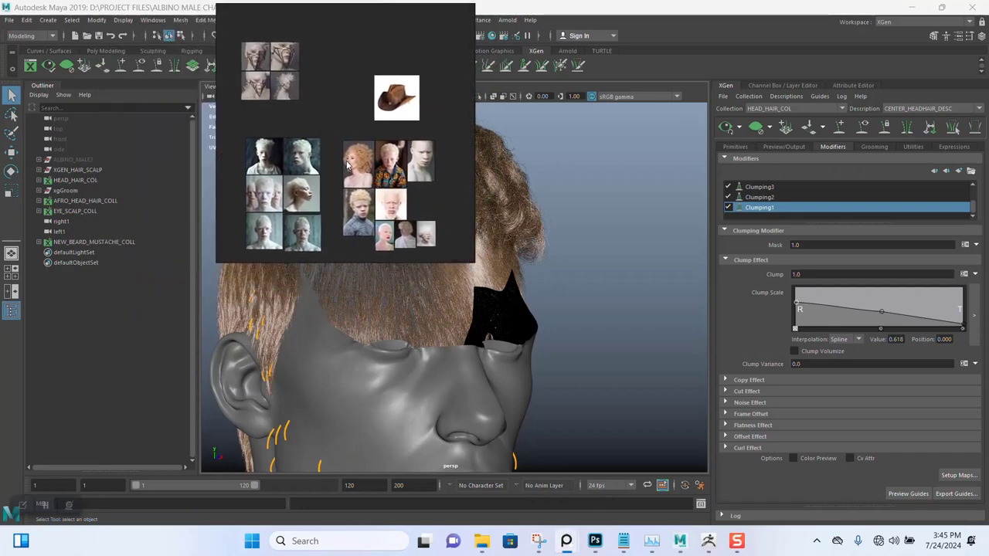
scroll(347, 165, down, 3)
scroll(346, 164, down, 3)
scroll(351, 164, up, 3)
scroll(353, 164, up, 4)
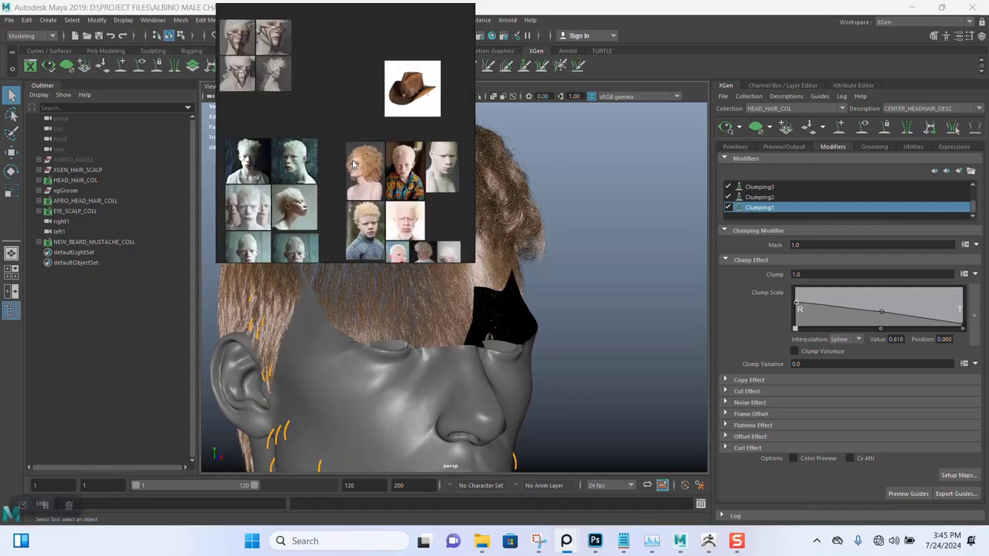
right_click(348, 121)
mouse_move(370, 318)
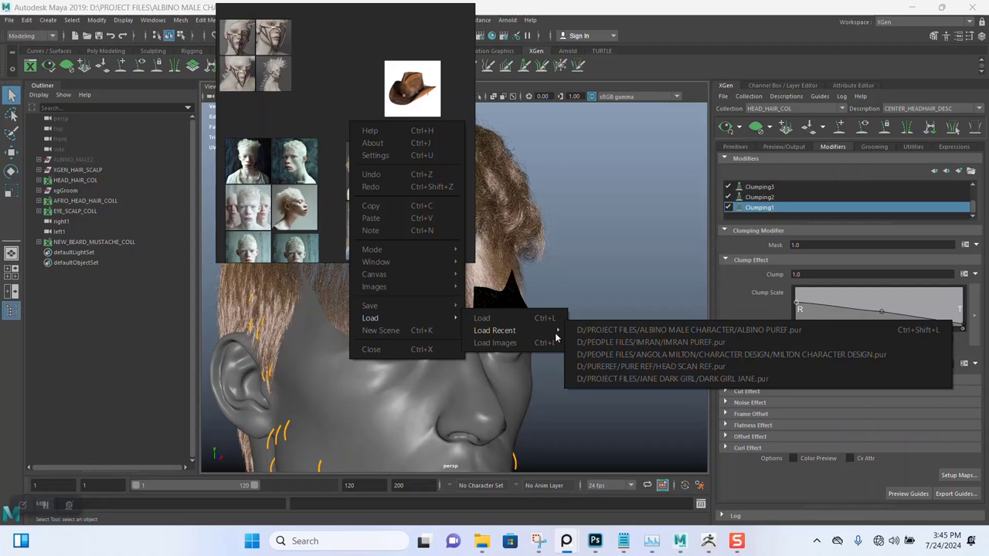
click(409, 346)
Reopen PureRef via a 'PUR' Windows search, load the recent XGEN hair board and shift it left
click(364, 540)
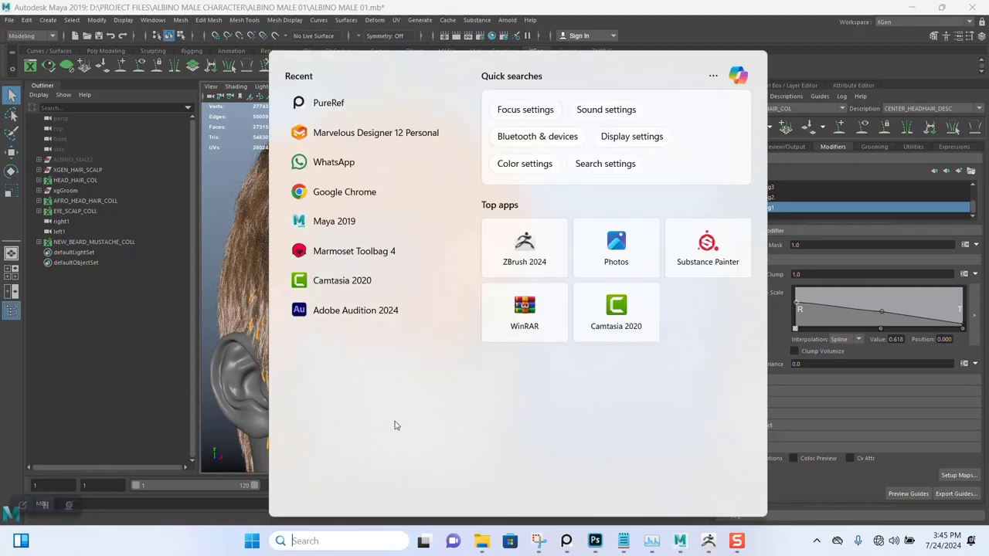
text(PUR)
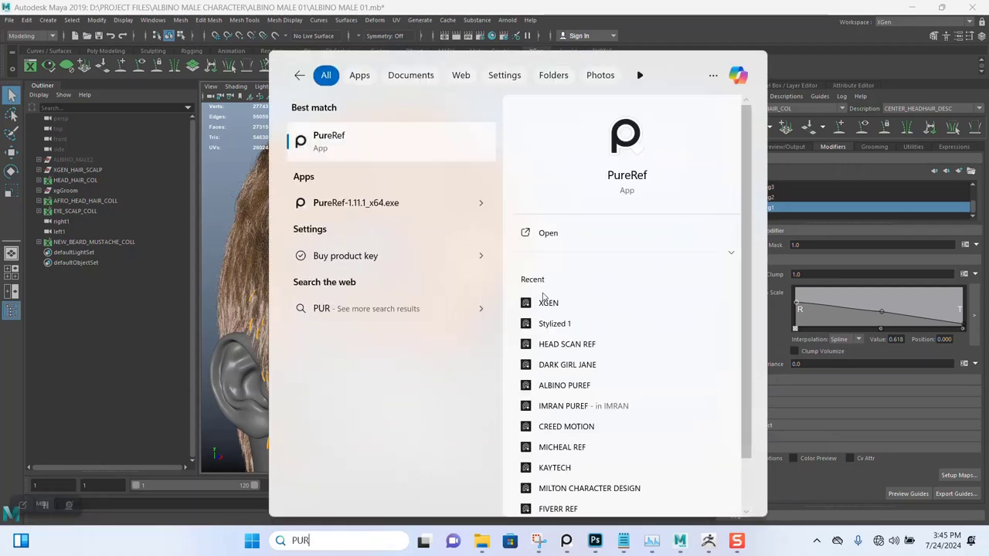
click(553, 305)
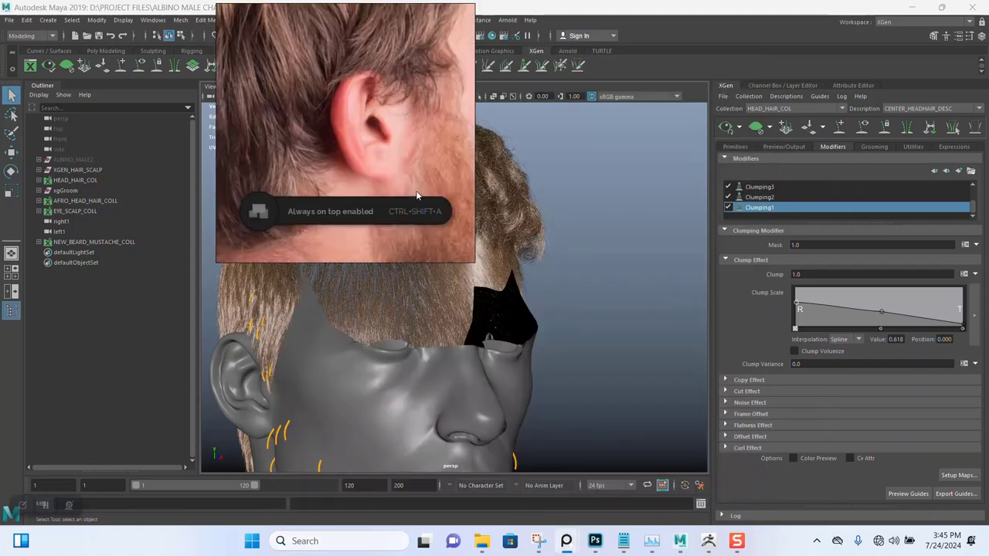
scroll(357, 157, down, 2)
scroll(363, 160, down, 1)
scroll(362, 160, down, 1)
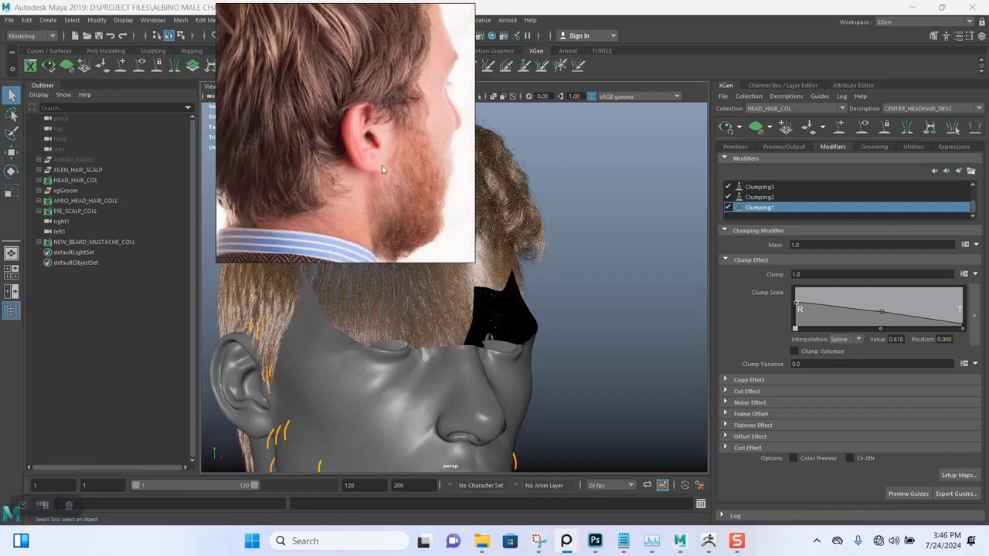
drag(378, 165, 258, 190)
scroll(237, 173, down, 2)
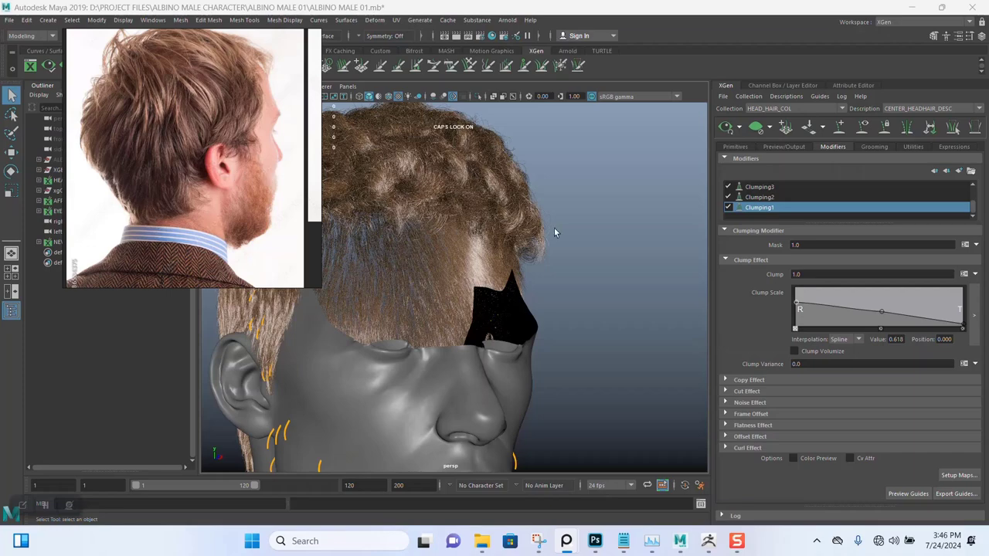
Reframe the view around the head and pick BACK_SIDES_HEADHAIR_DESC as the XGen description
mouse_move(546, 260)
alt+mouse_down()
mouse_move(580, 262)
mouse_move(544, 267)
alt+mouse_up()
alt+middle_drag(544, 268, 612, 269)
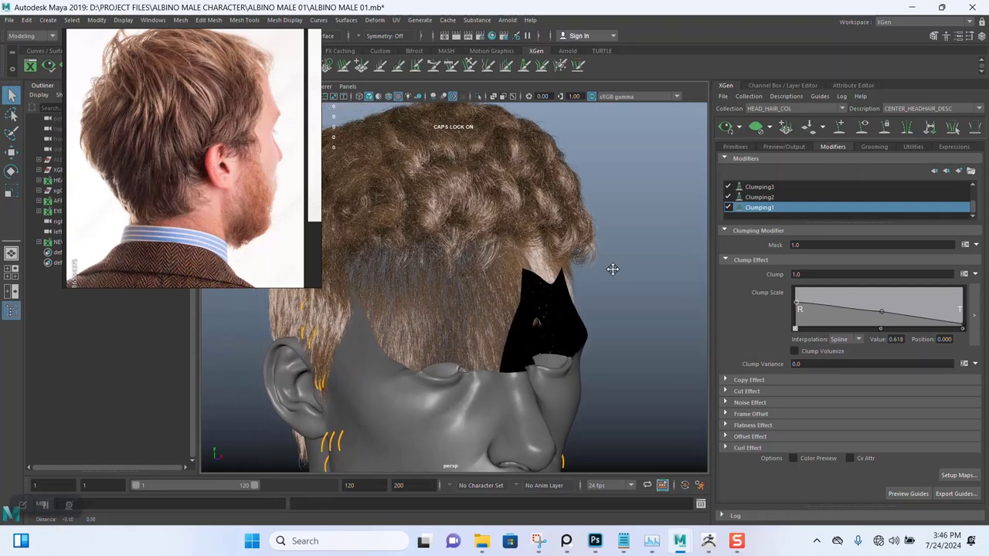
scroll(757, 206, up, 3)
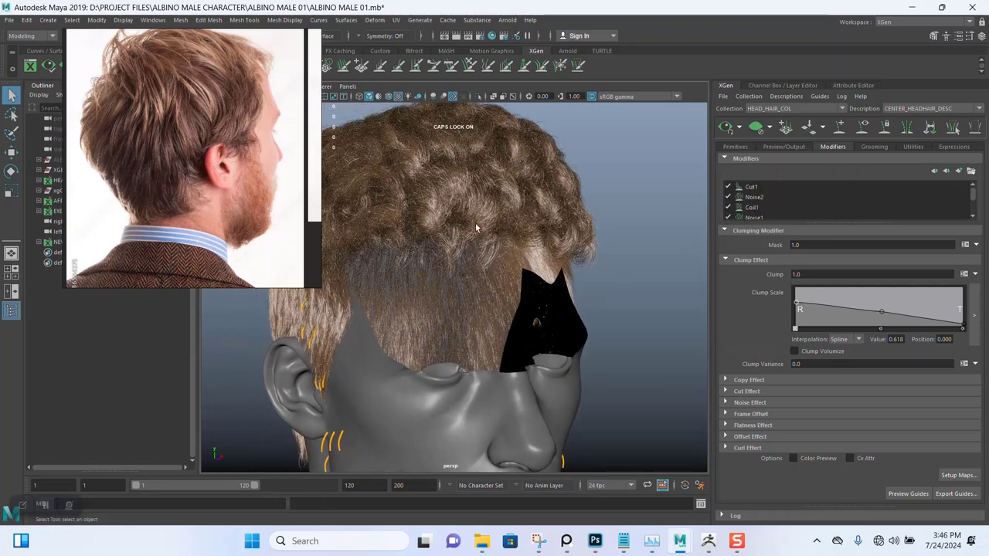
drag(265, 263, 201, 234)
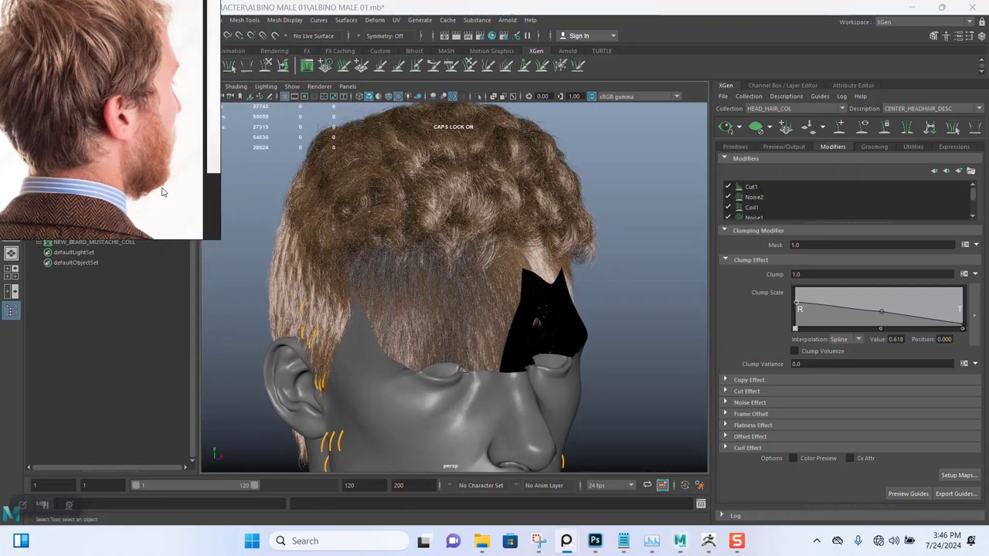
scroll(569, 297, up, 2)
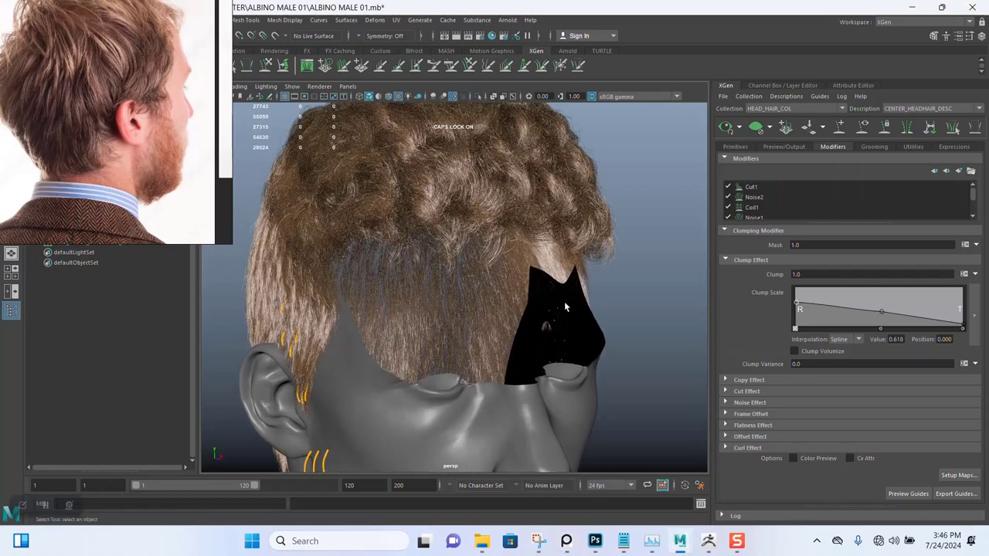
mouse_move(564, 308)
alt+mouse_down()
mouse_move(575, 273)
mouse_move(610, 255)
alt+mouse_up()
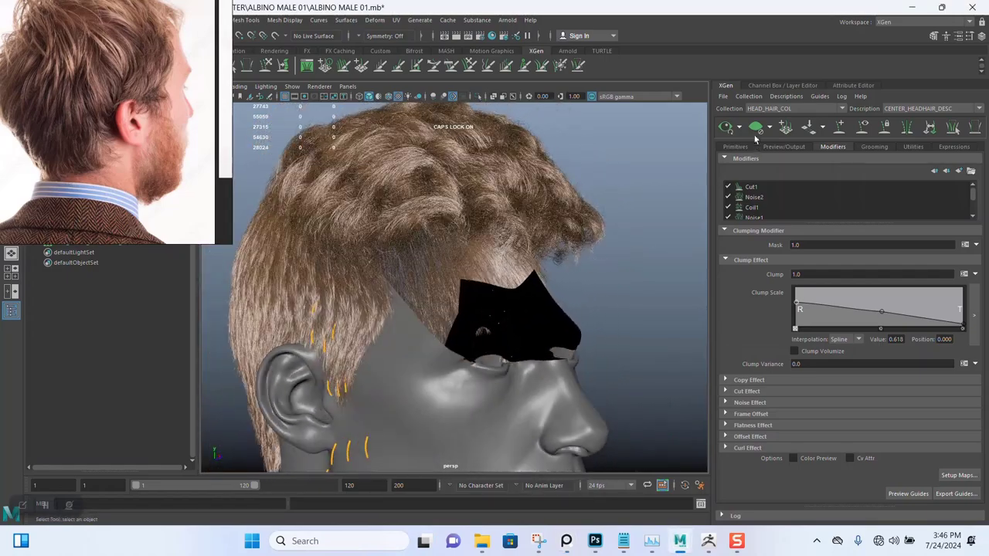
click(899, 108)
click(916, 118)
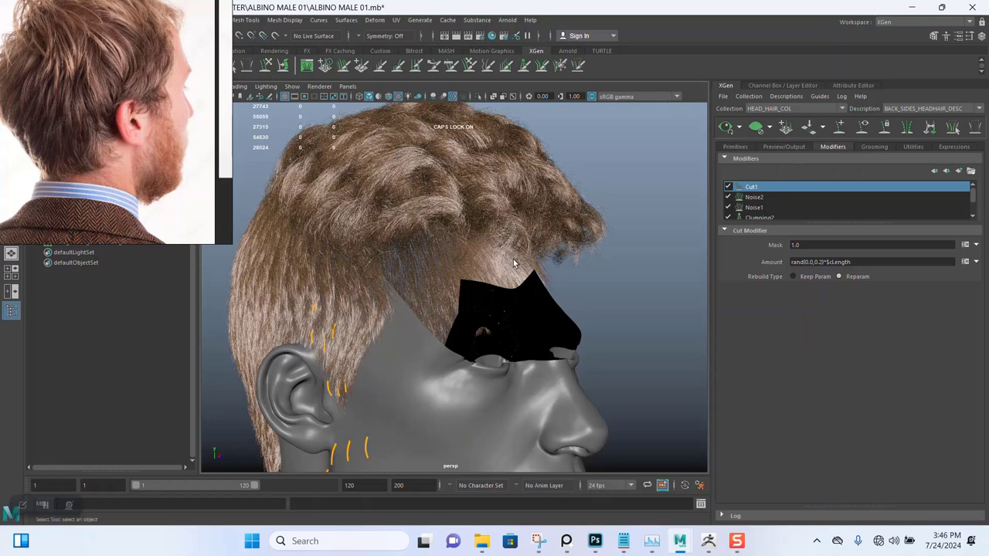
Browse in File Explorer to the Documents\xgen\fxmodules folder
click(482, 541)
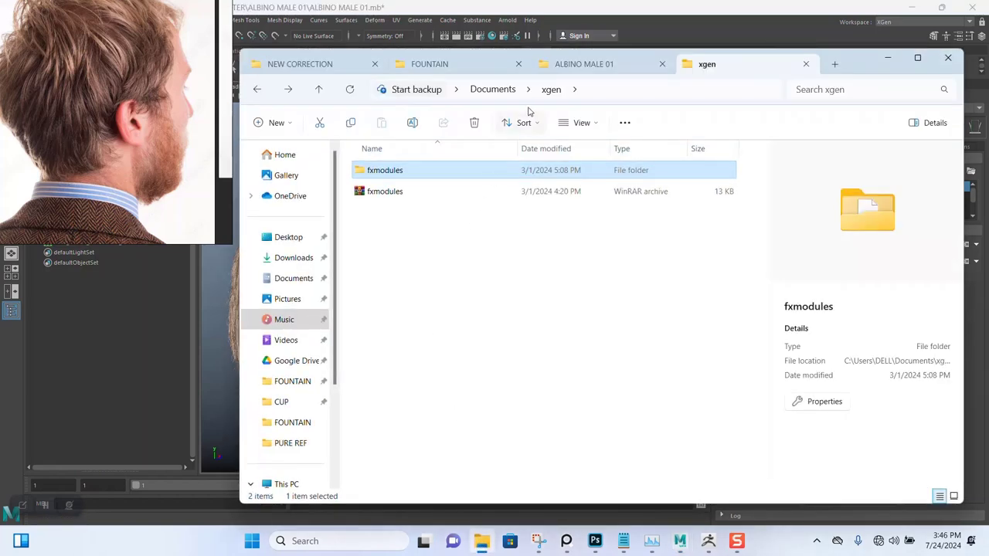
click(504, 95)
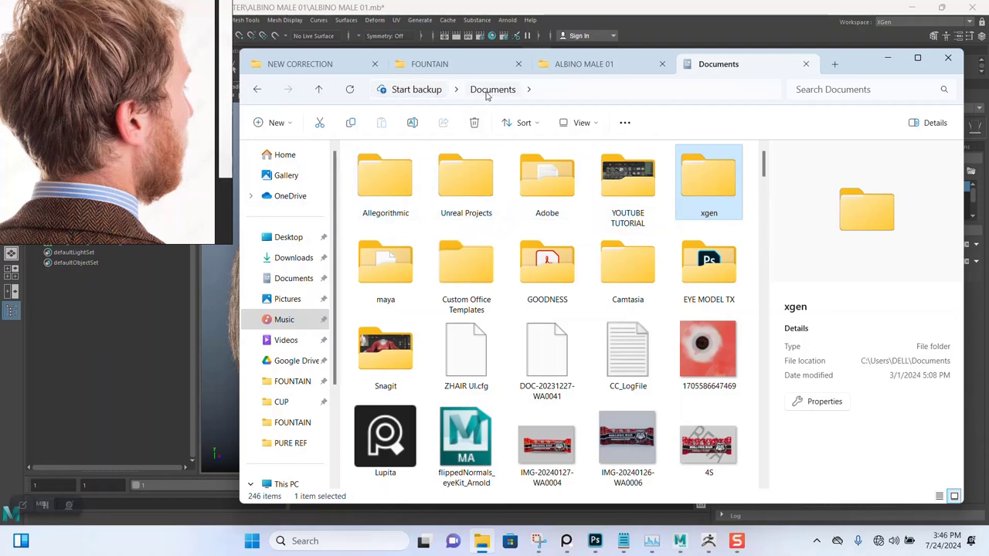
double_click(711, 184)
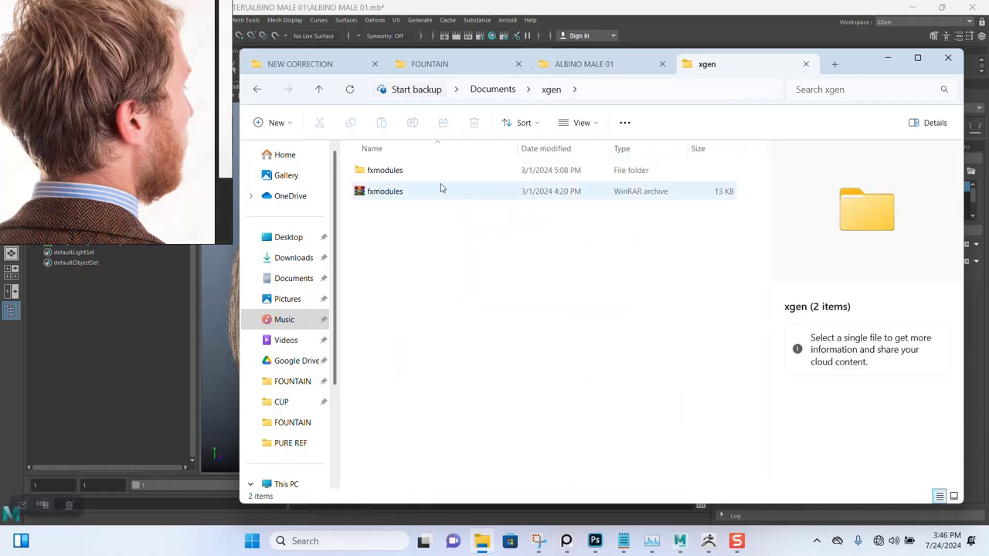
double_click(403, 171)
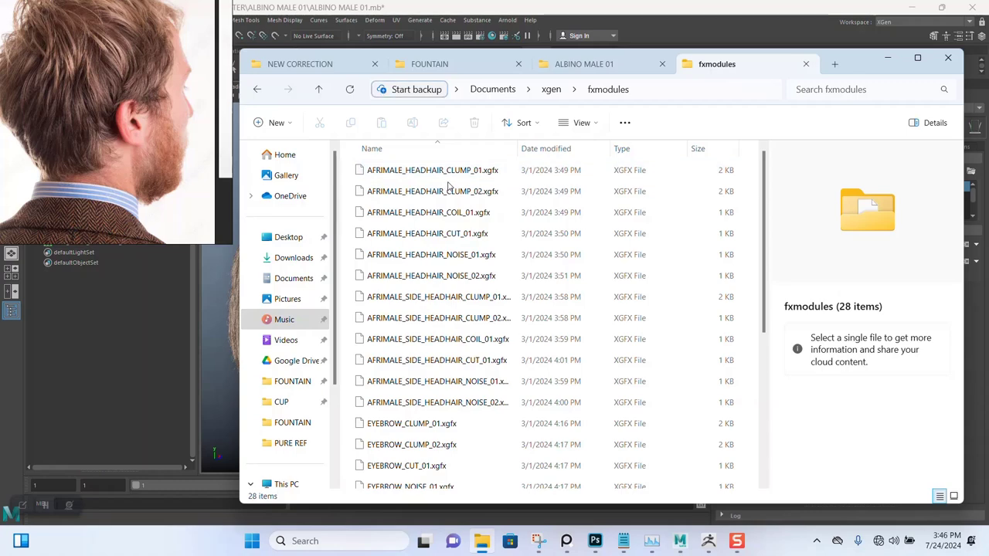
scroll(449, 185, down, 1)
scroll(448, 187, down, 1)
scroll(448, 188, down, 1)
scroll(446, 201, down, 1)
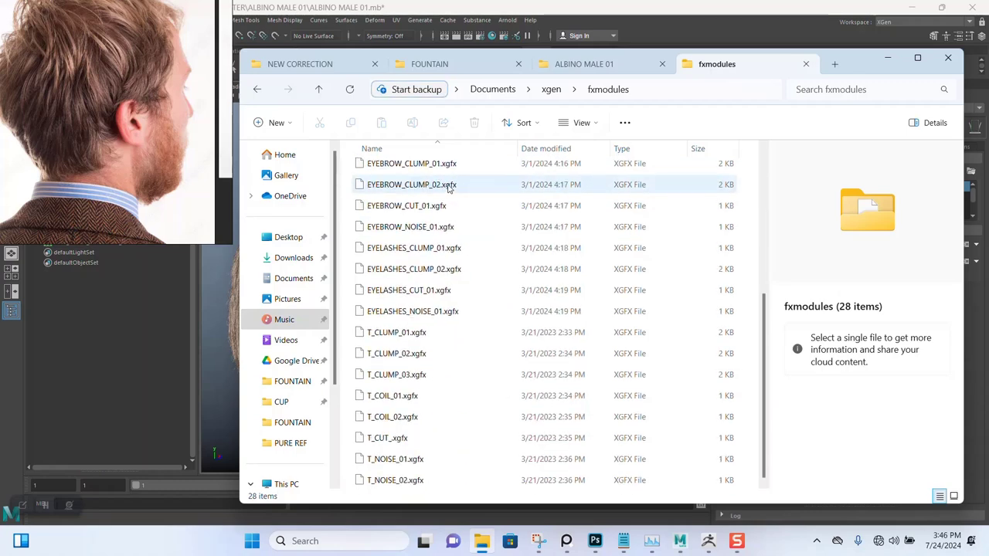
scroll(425, 309, up, 3)
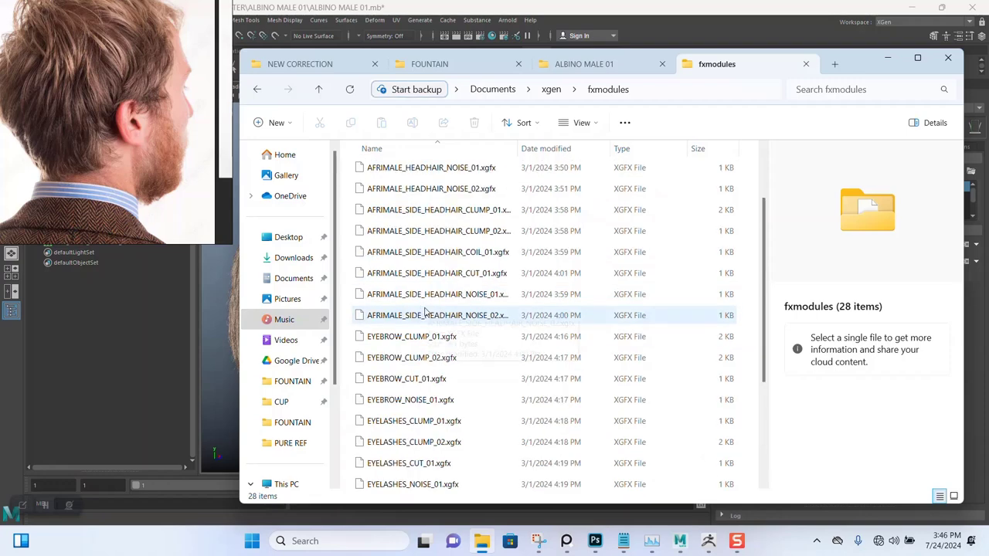
scroll(424, 305, up, 1)
scroll(422, 301, down, 4)
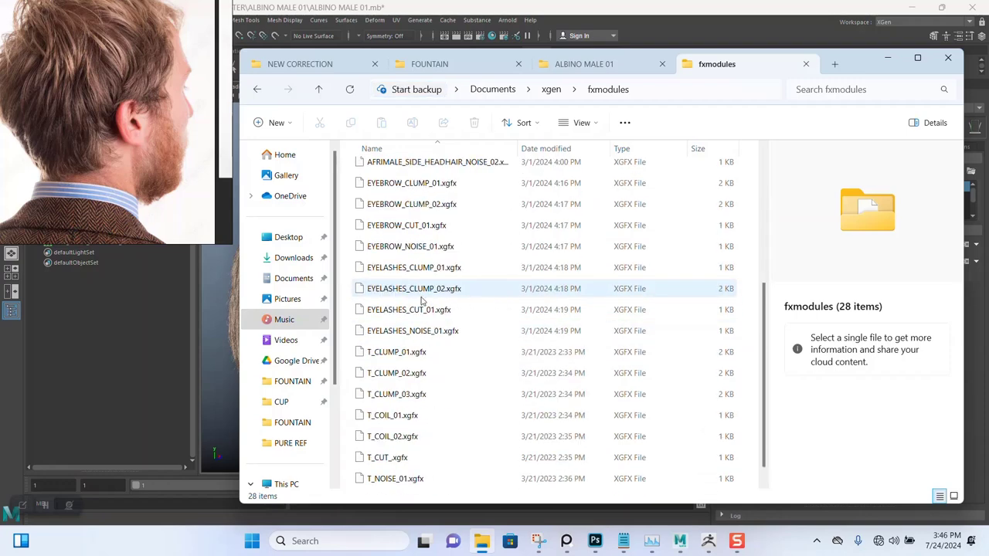
scroll(422, 301, down, 1)
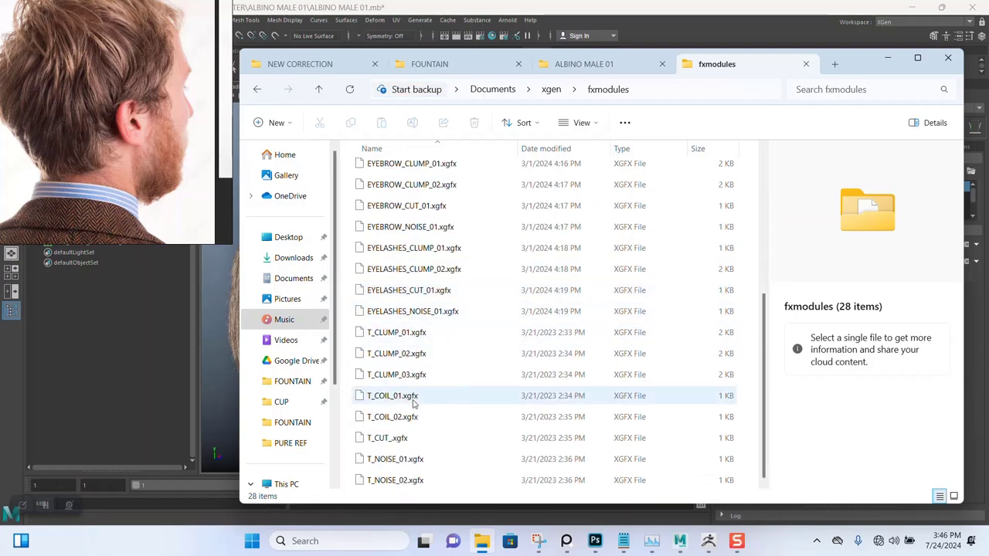
scroll(411, 369, up, 1)
scroll(410, 363, up, 2)
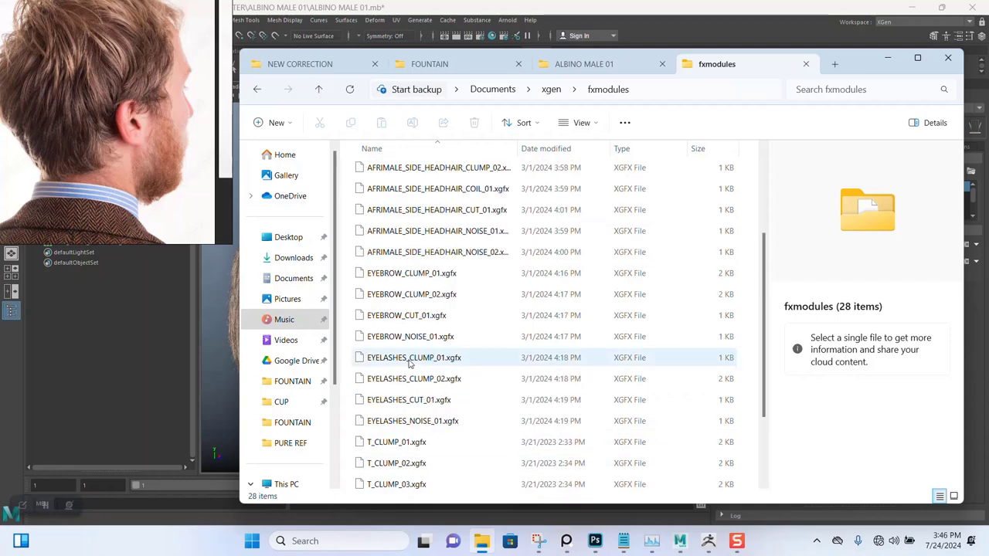
scroll(410, 362, up, 1)
scroll(410, 354, down, 1)
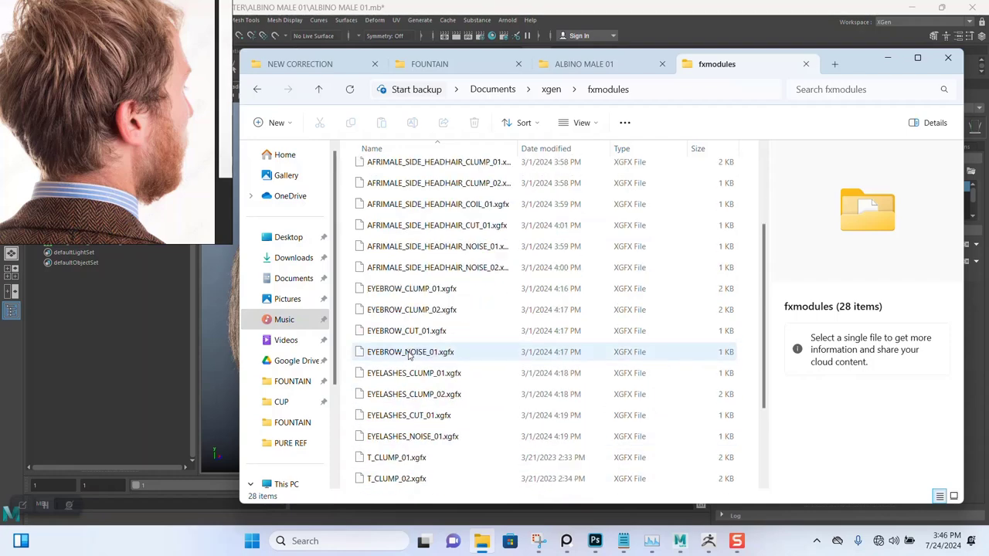
scroll(410, 356, down, 2)
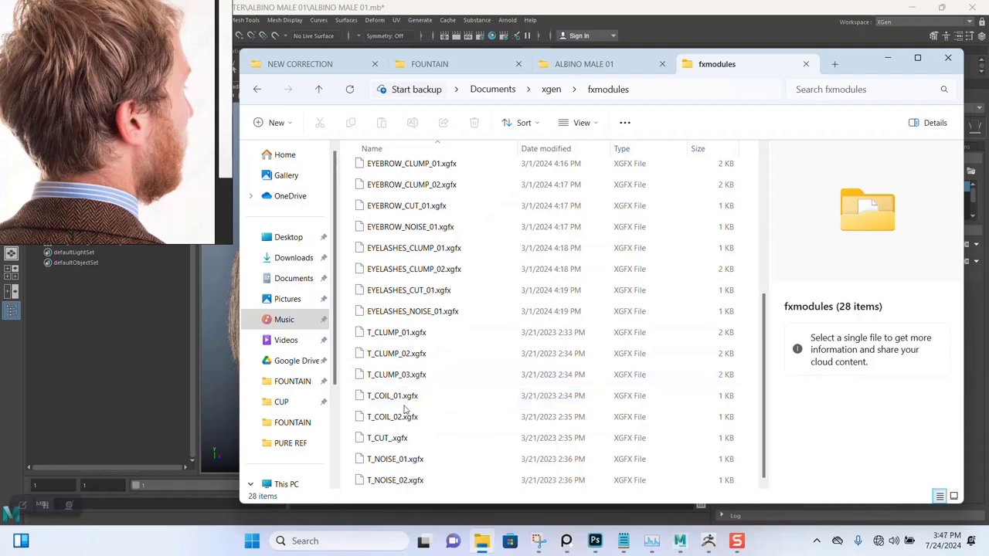
scroll(399, 340, up, 4)
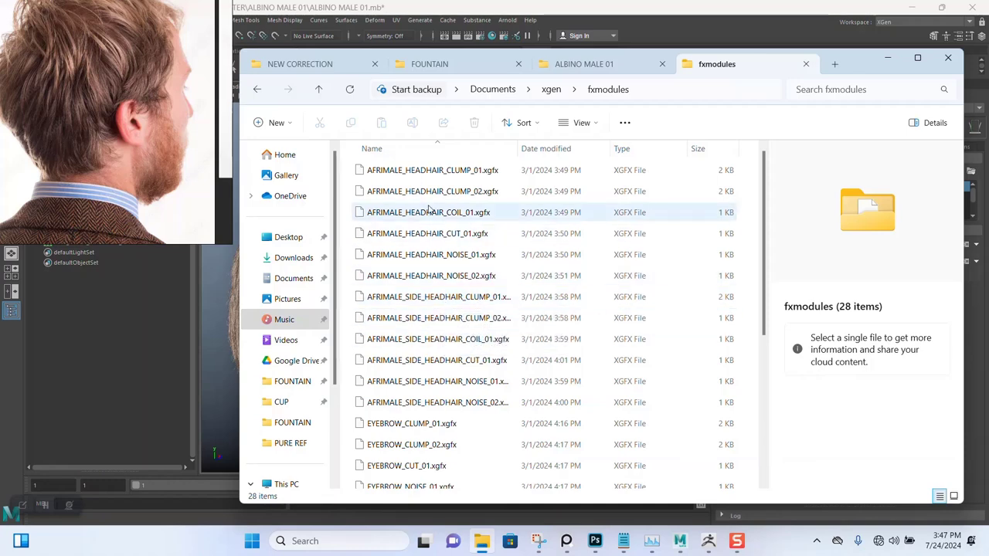
Create a new folder named ALBINO HAIR PRESET there and return to Maya
click(276, 122)
click(286, 152)
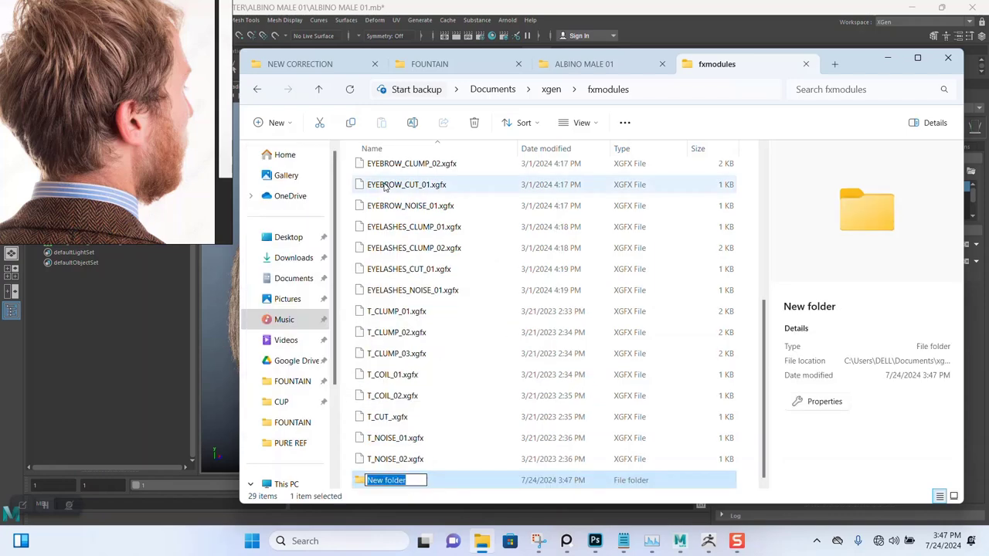
text(AL)
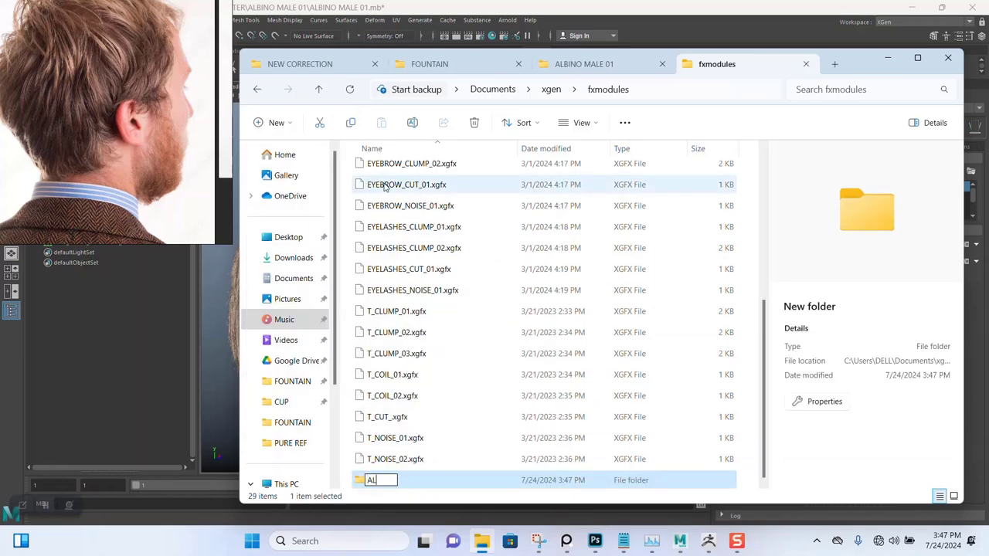
text(BINO HA)
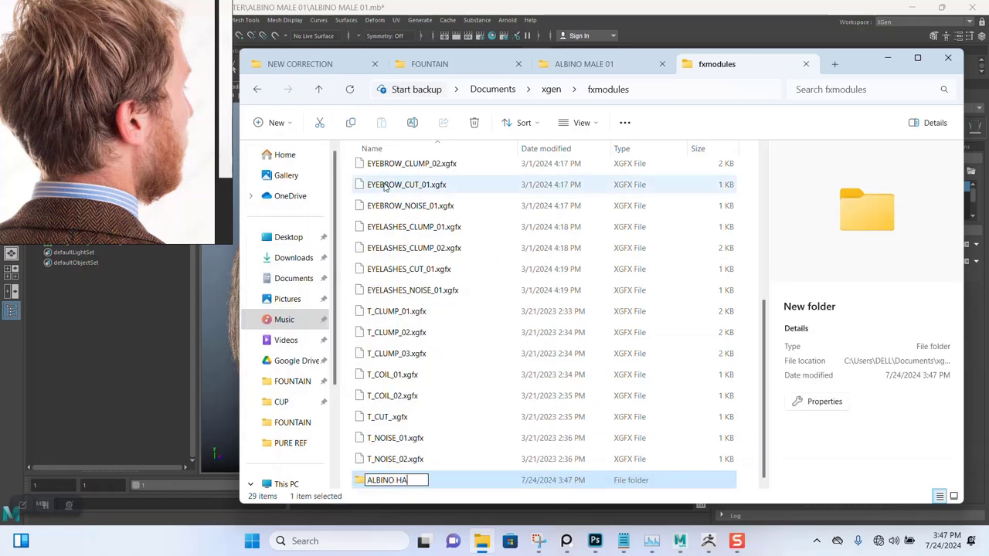
text(IR )
text(PRESE)
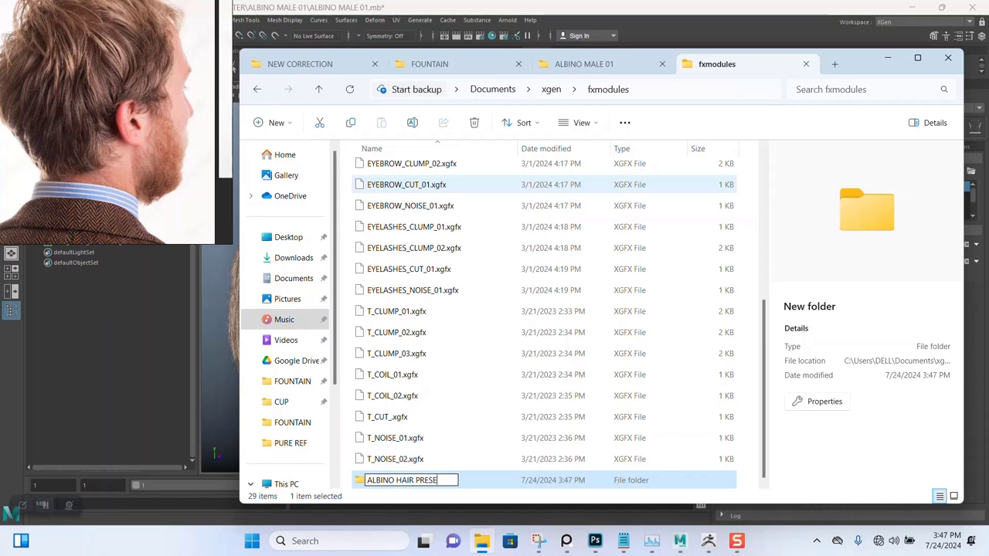
text(T)
key(Return)
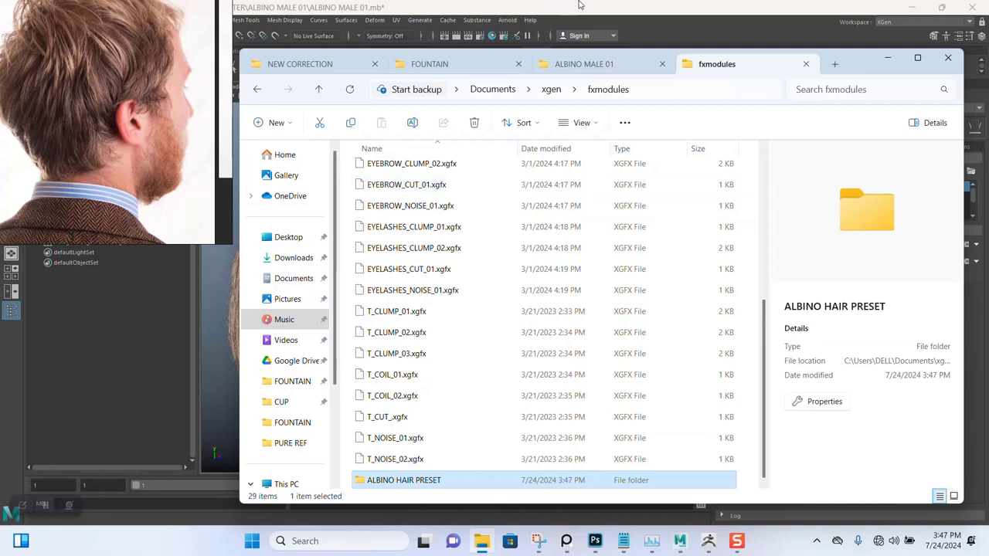
click(642, 16)
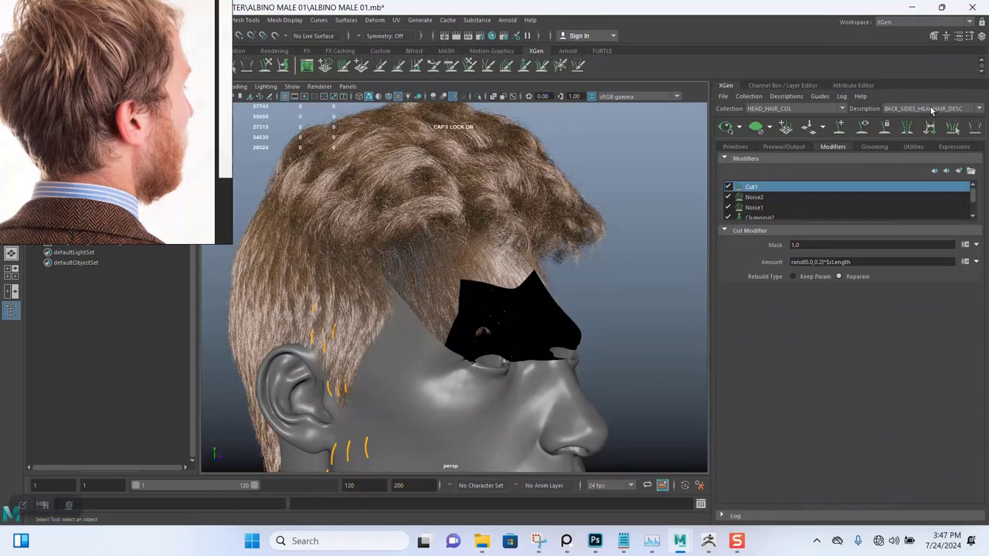
Save Clumping1 through Save Modifier as ALBINO_SIDEHEAD_HAIR_CLUMP 01.xgfx in ALBINO HAIR PRESET
scroll(764, 199, down, 2)
click(760, 208)
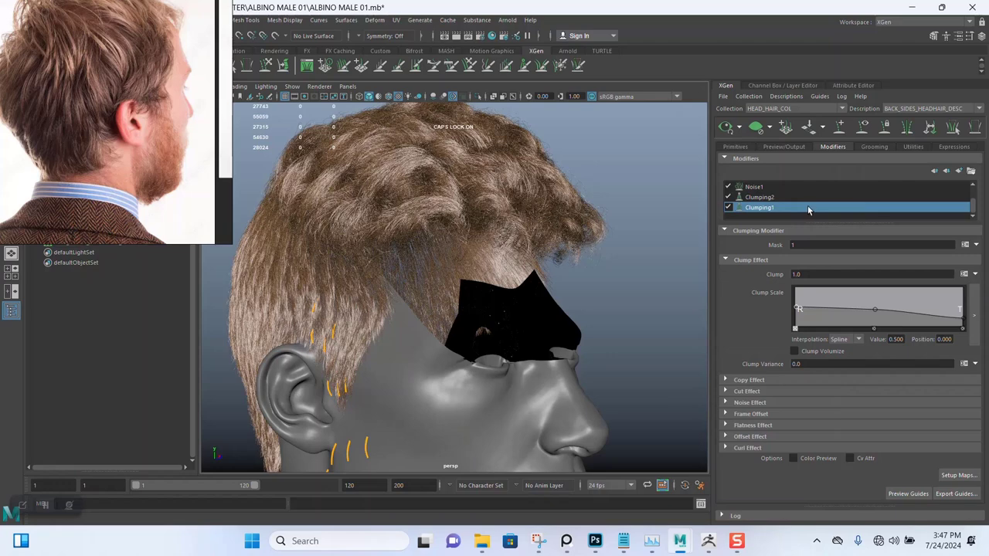
click(971, 171)
click(941, 183)
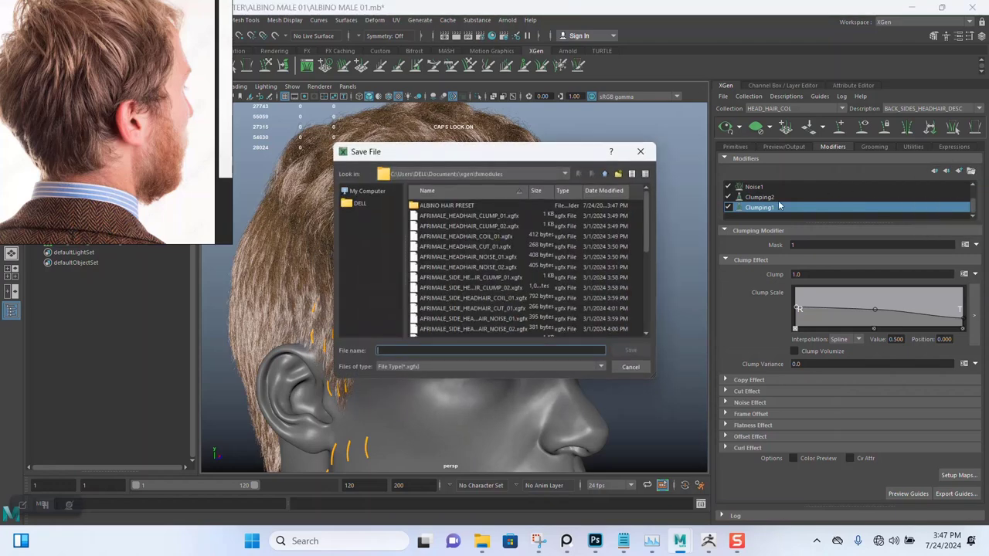
double_click(452, 206)
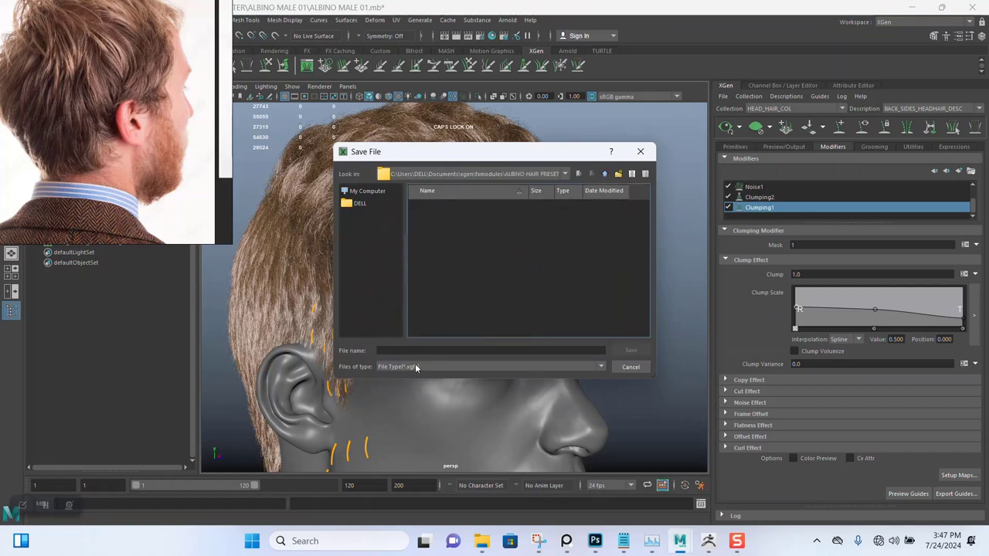
click(394, 350)
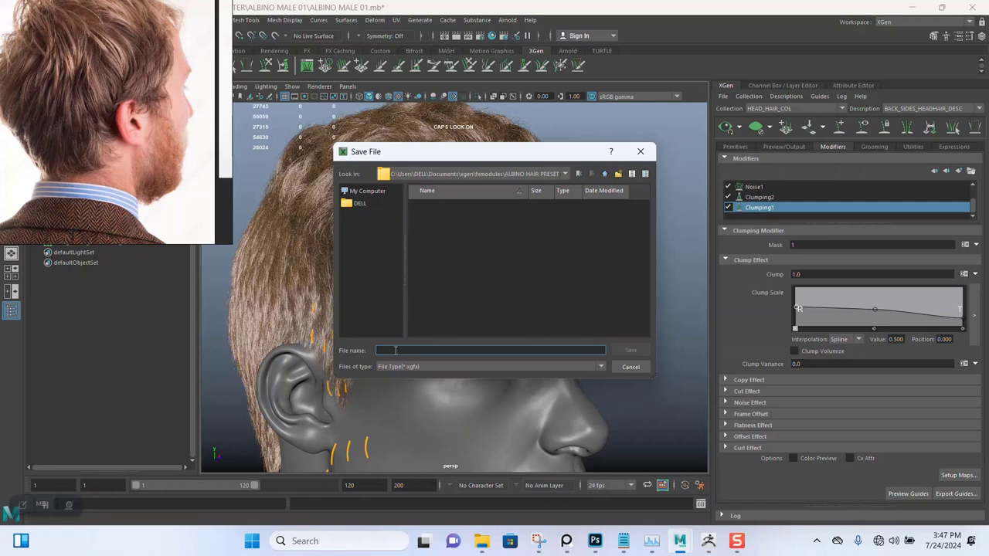
text(SIDE)
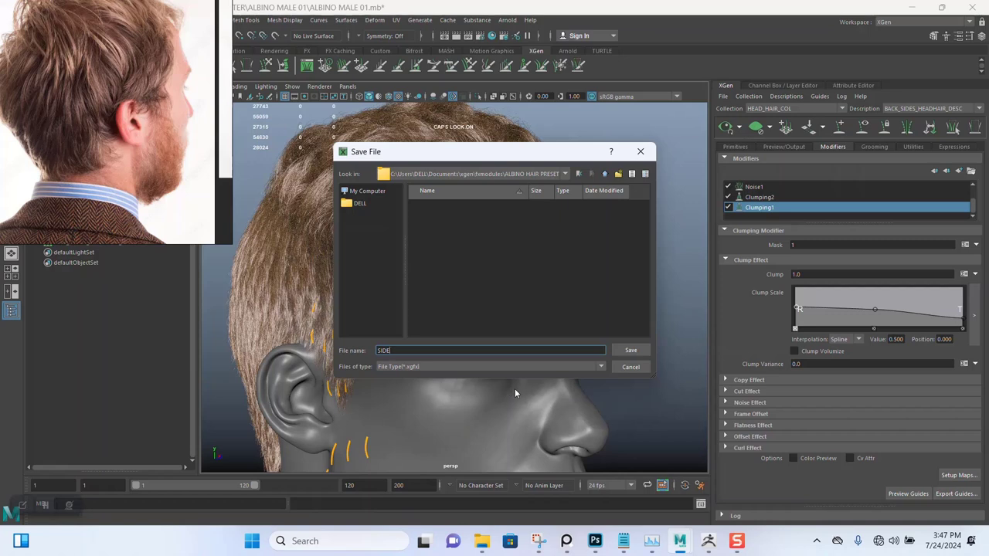
text(AL)
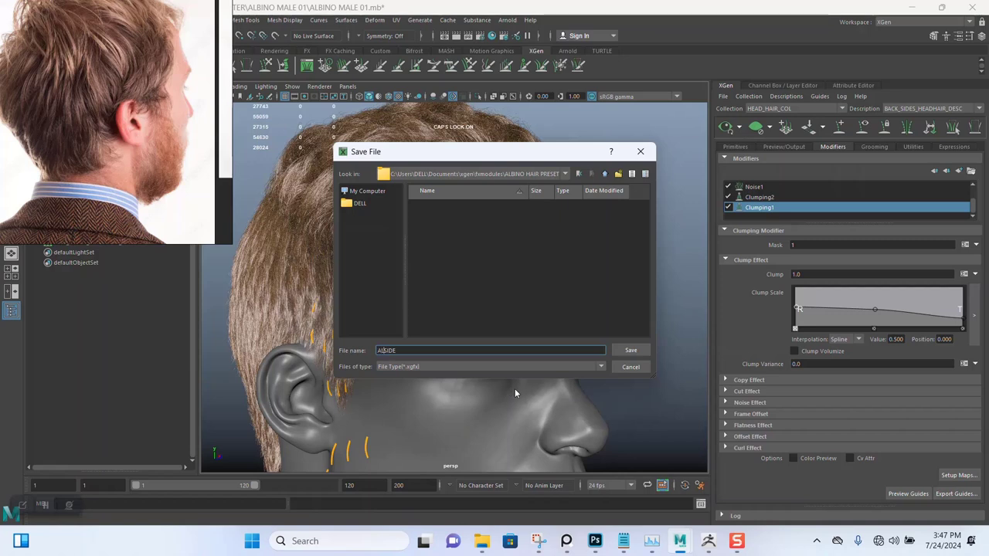
text(BINO)
text(_SIDE)
text(HEAD_)
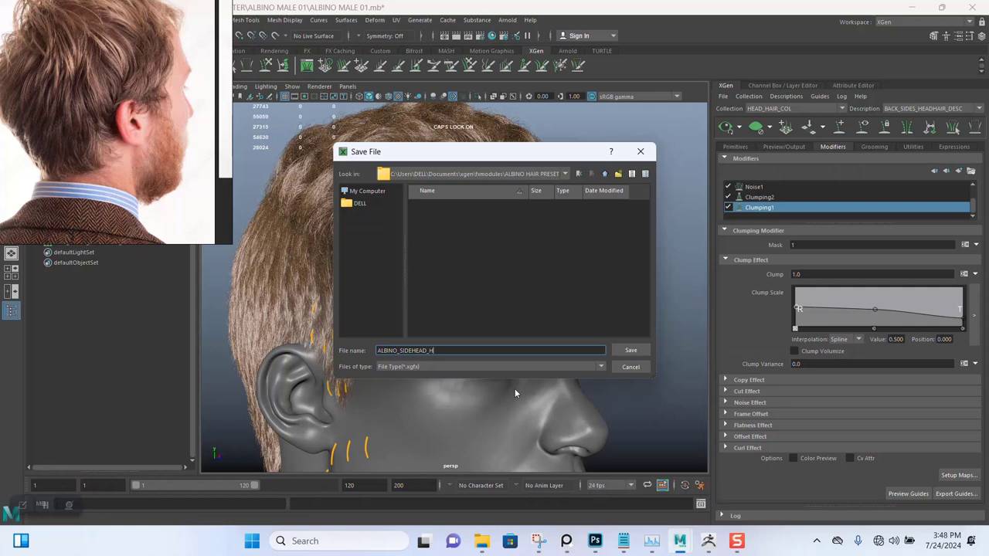
text(HAIR_)
text(CLU)
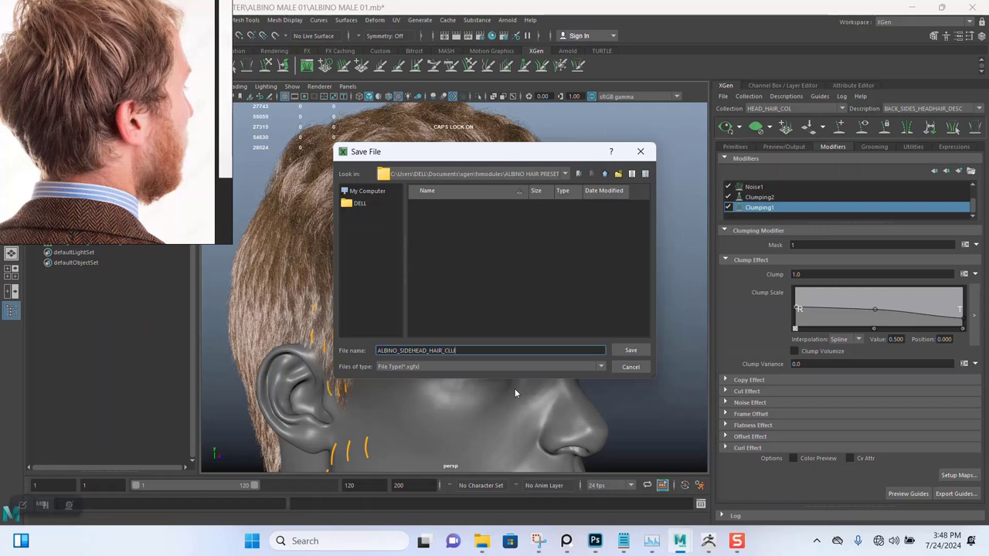
text(MP)
text( 01)
key(ctrl+a)
key(ctrl+c)
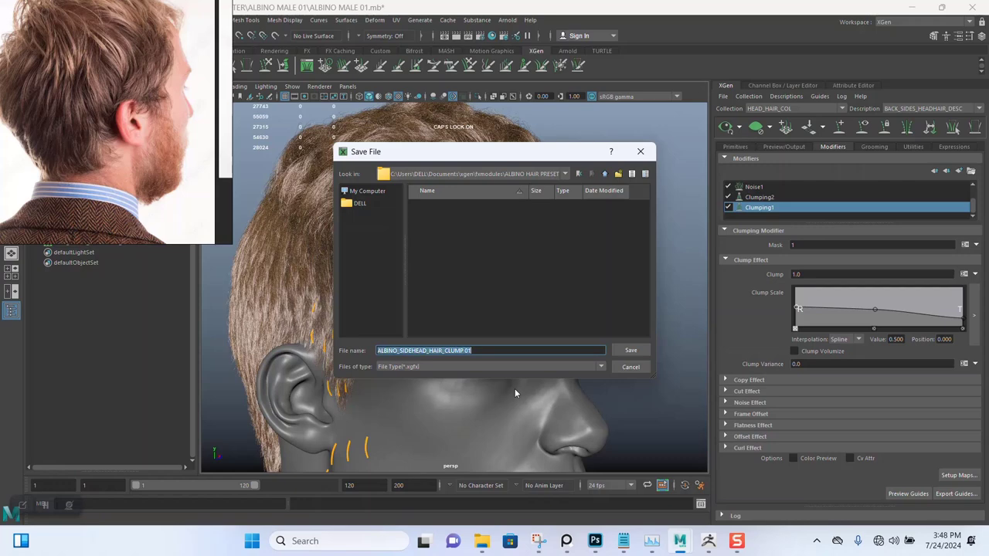
click(627, 350)
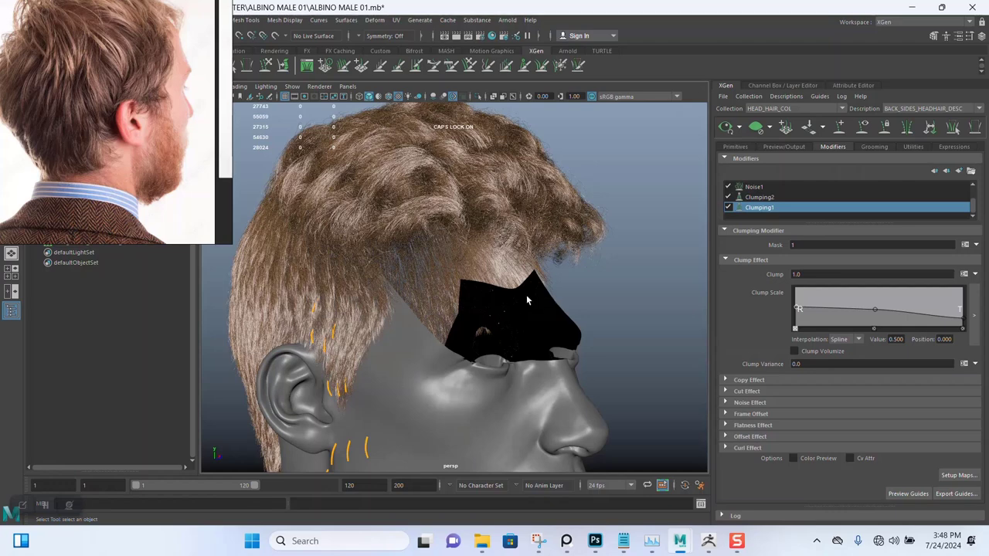
Confirm ALBINO HAIR PRESET contains ALBINO_SIDEHEAD_HAIR_CLUMP 01.xgfx, then switch back to Maya
click(481, 540)
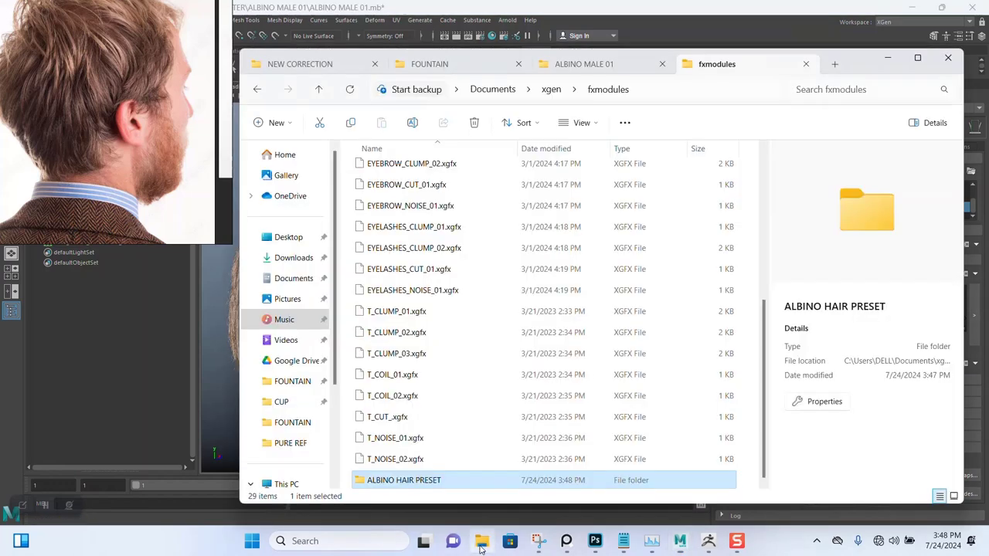
scroll(450, 197, up, 3)
scroll(453, 287, down, 3)
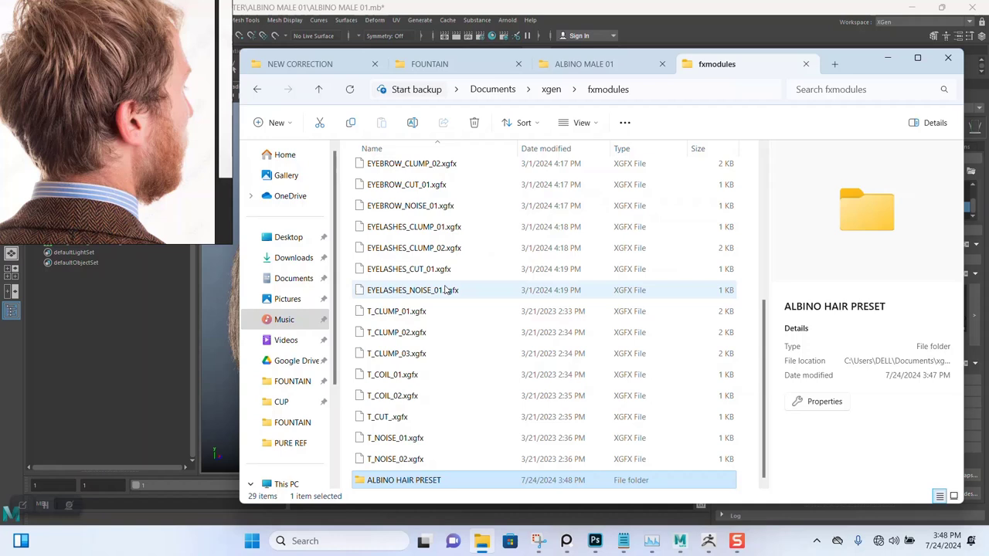
double_click(429, 480)
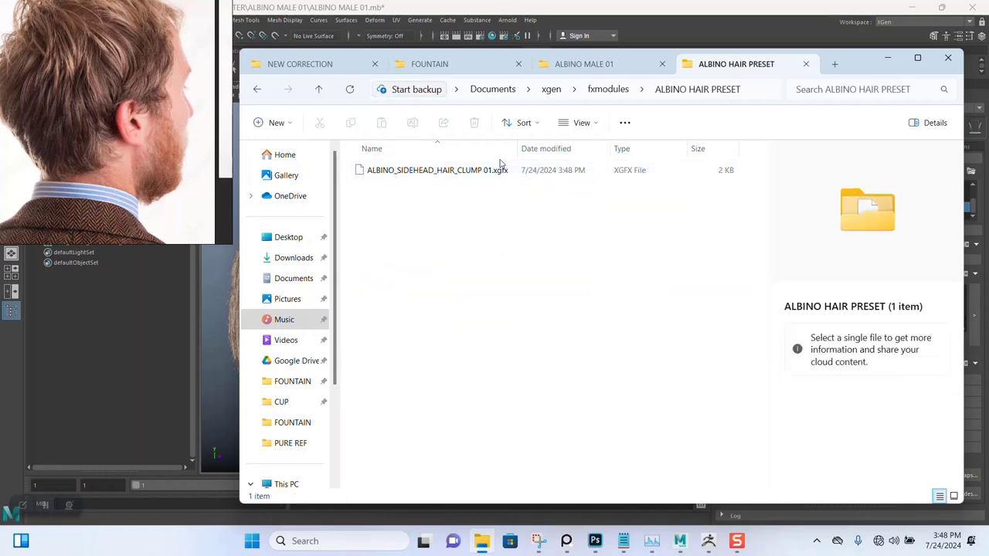
key(alt+Tab)
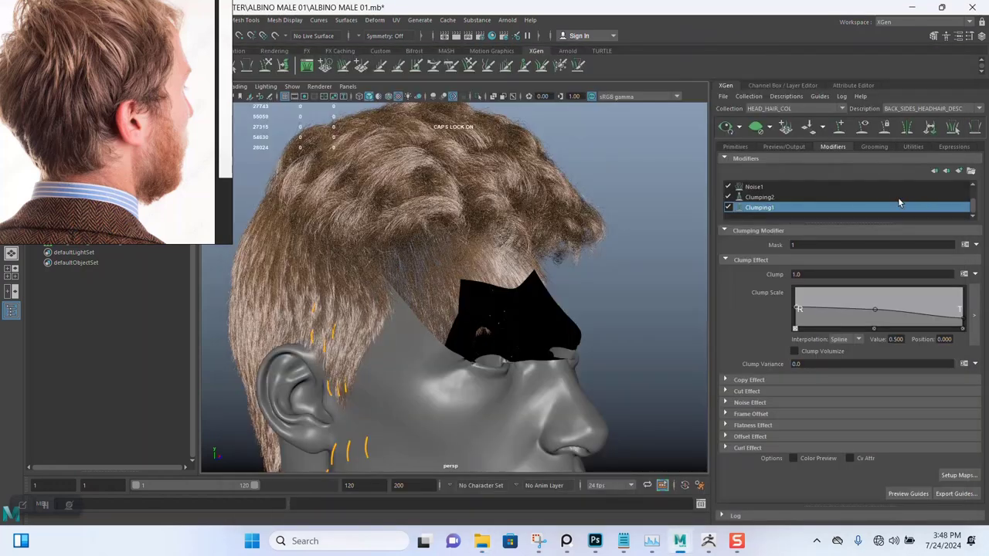
Save Clumping2 as ALBINO_SIDEHEAD_HAIR_CLUMP 02.xgfx and verify it in Explorer before returning
click(758, 198)
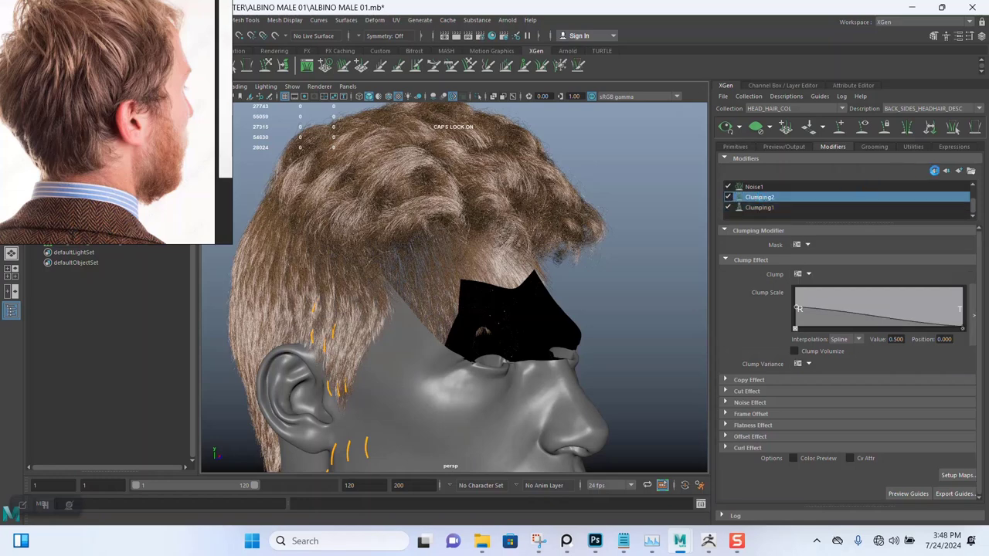
click(971, 171)
click(941, 183)
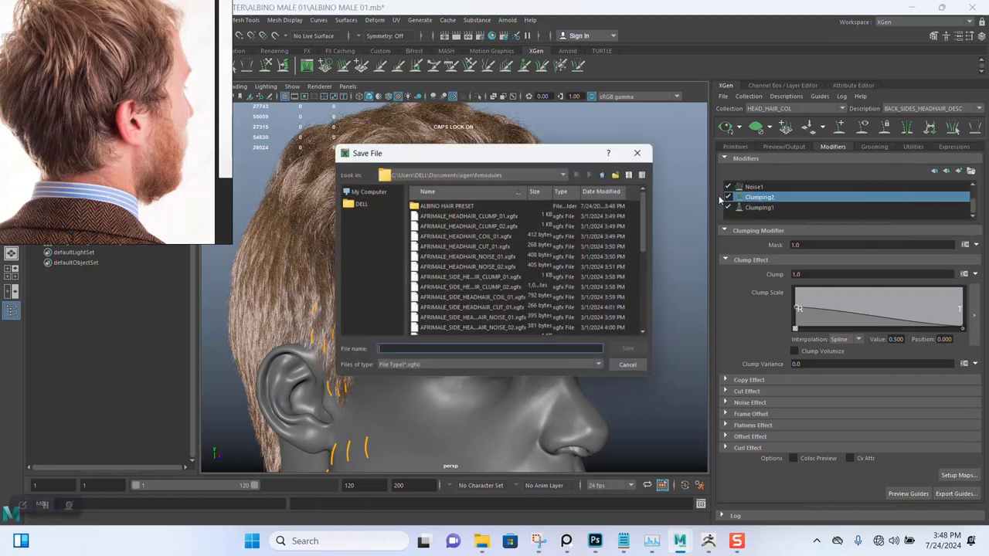
double_click(455, 206)
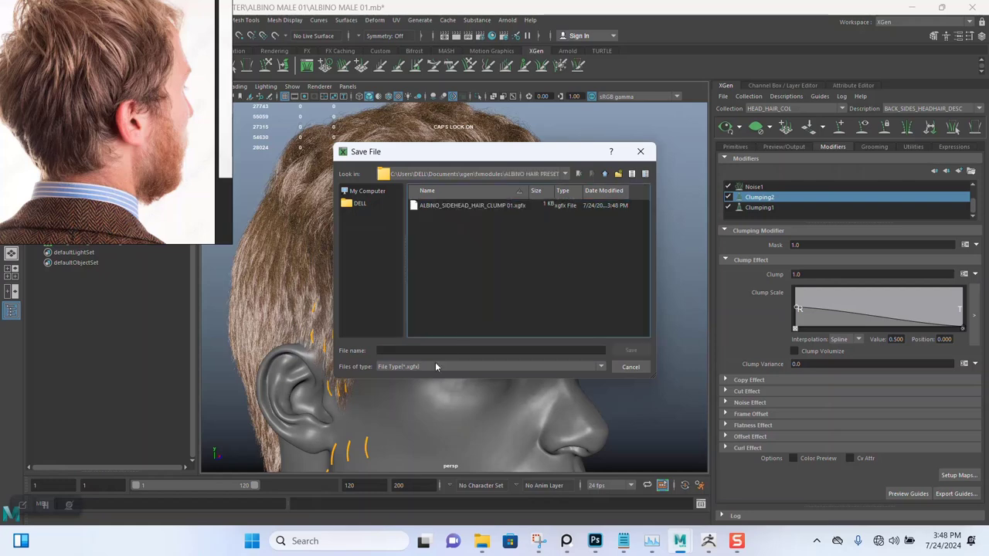
click(400, 349)
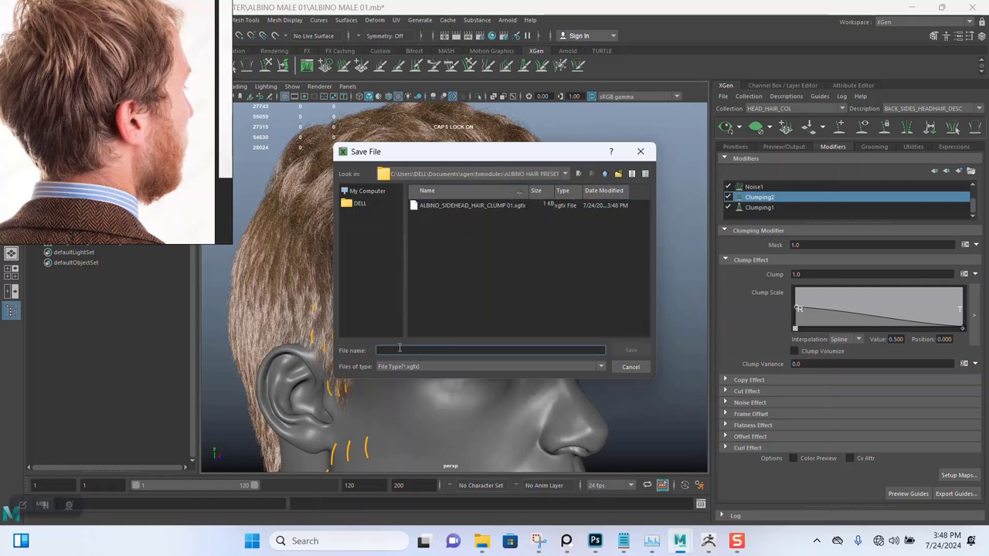
key(ctrl+v)
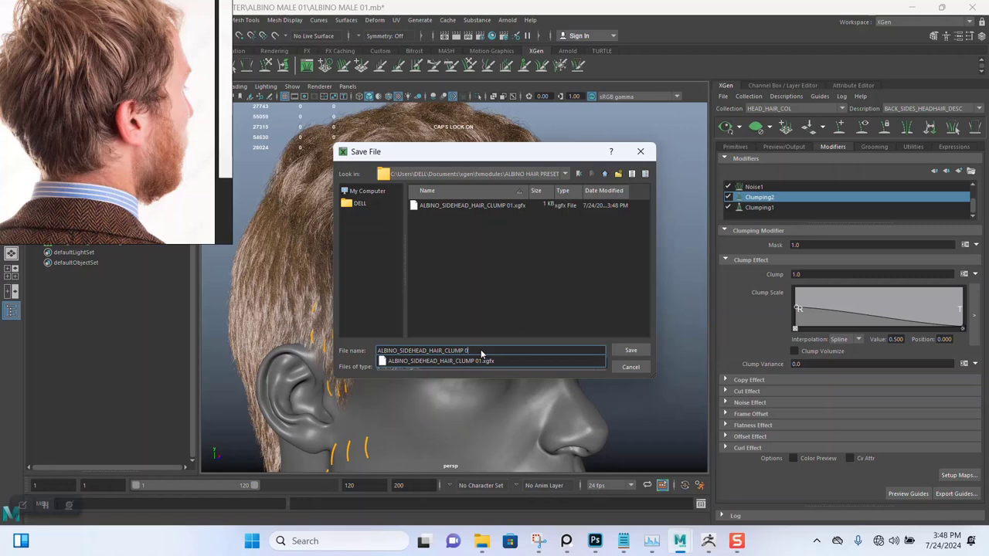
text(2)
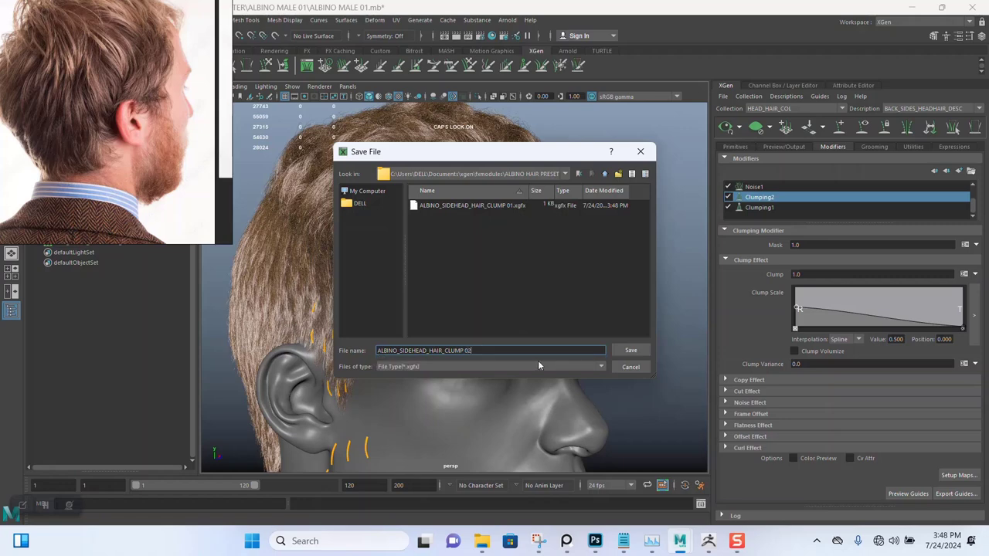
click(630, 352)
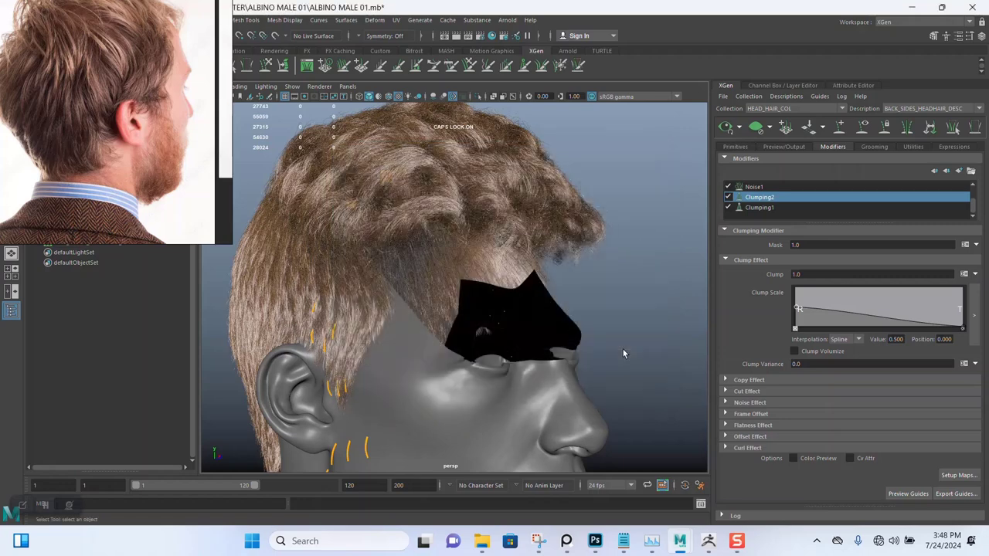
click(482, 540)
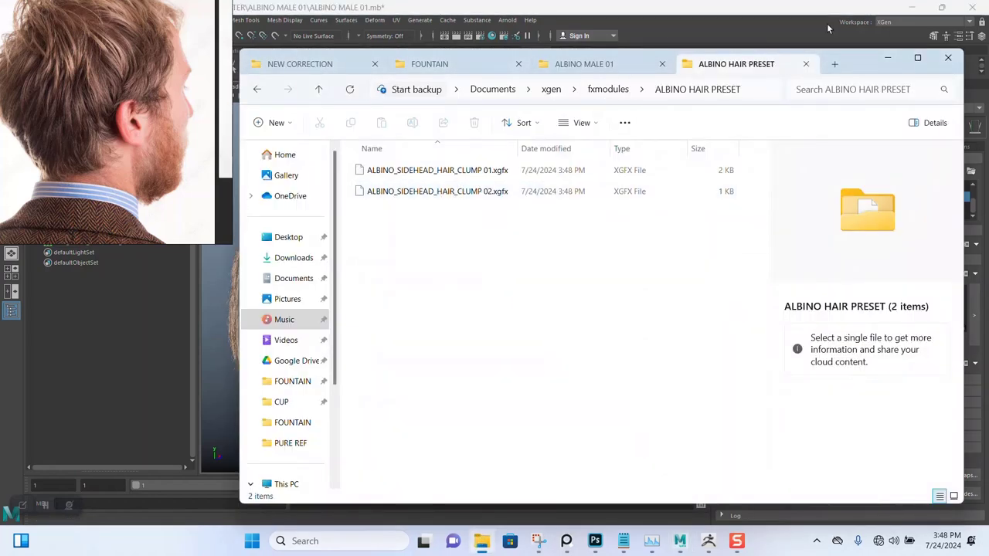
click(717, 29)
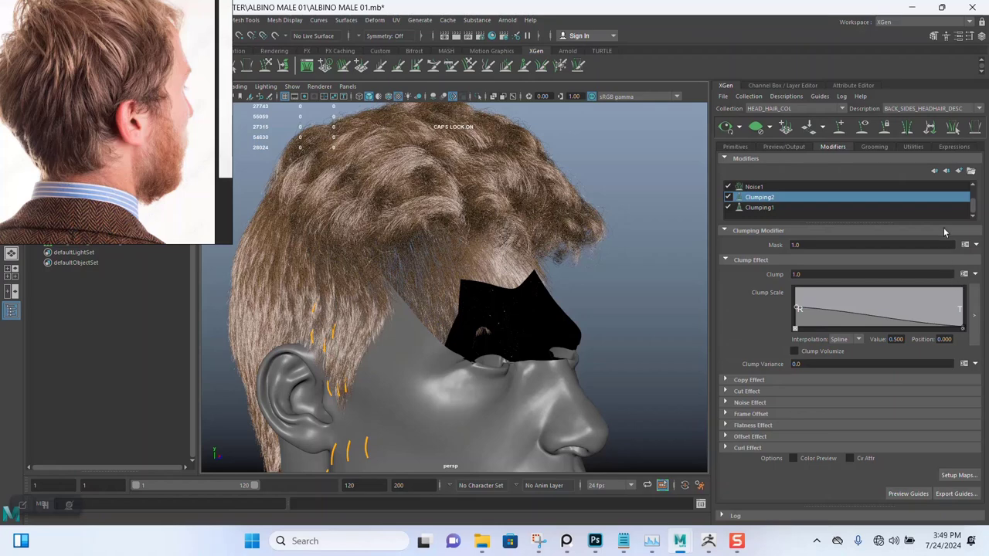
Save the Noise1 modifier as ALBINO_SIDEHEAD_HAIR_NOISE 01 in ALBINO HAIR PRESET
click(750, 188)
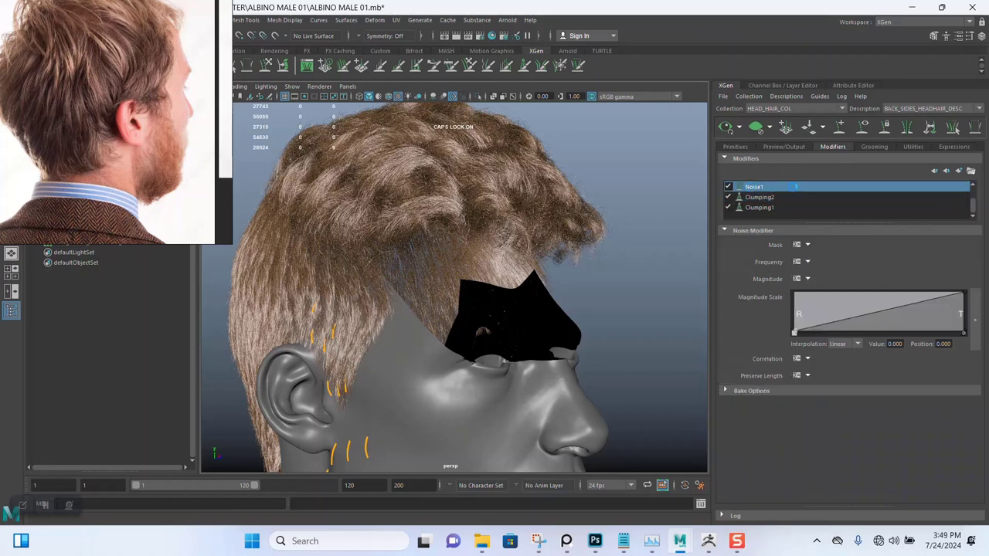
click(971, 172)
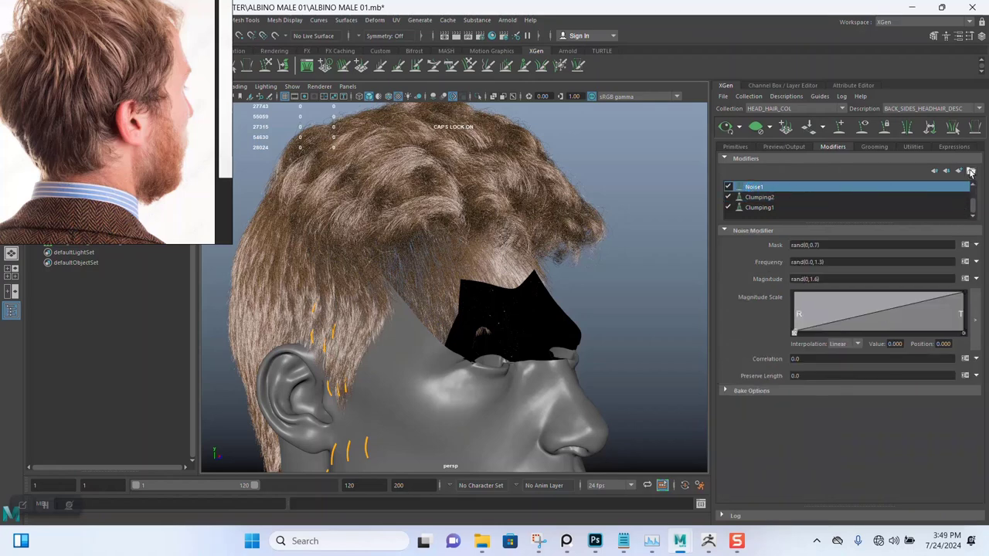
click(950, 184)
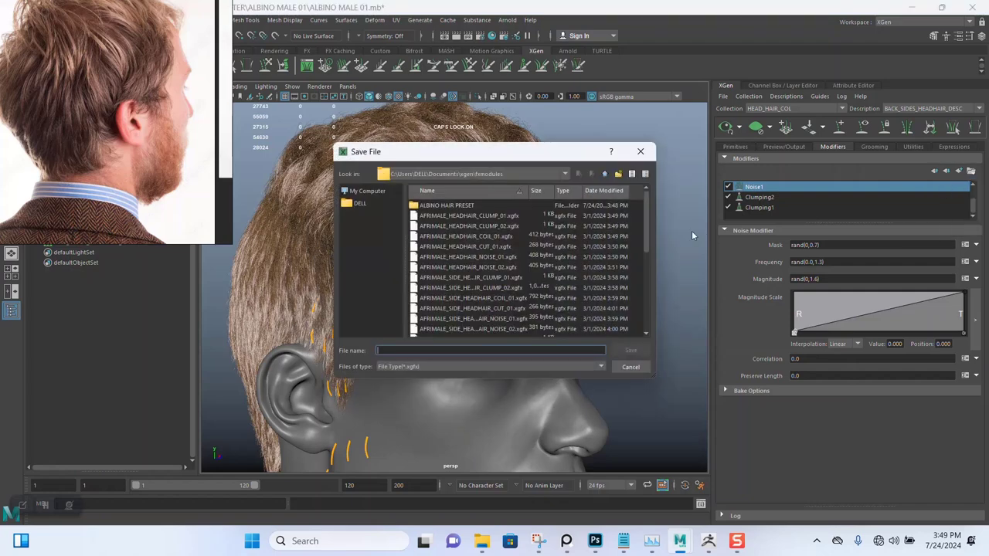
double_click(444, 204)
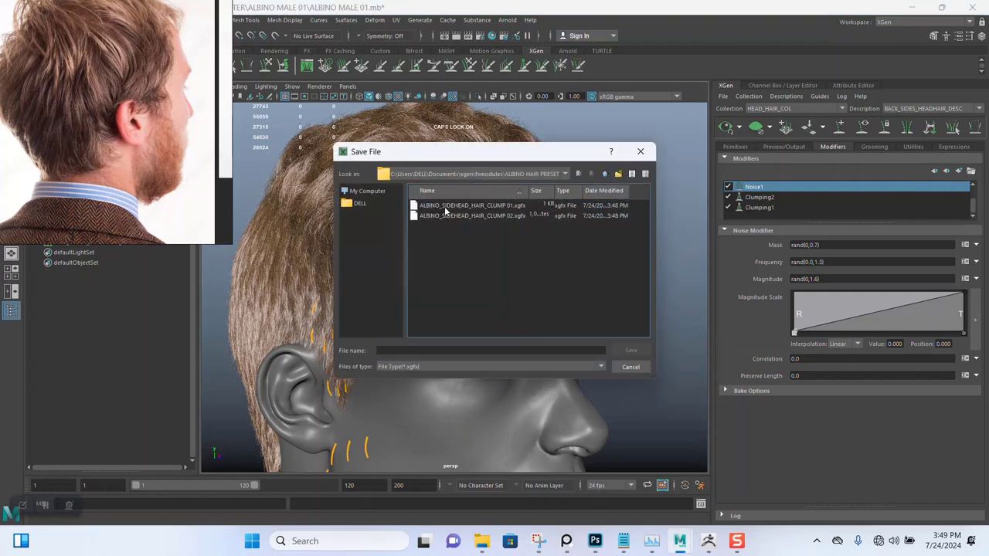
click(419, 354)
text(ALBINO_SIDEHEAD_HAIR_CLUMP 01)
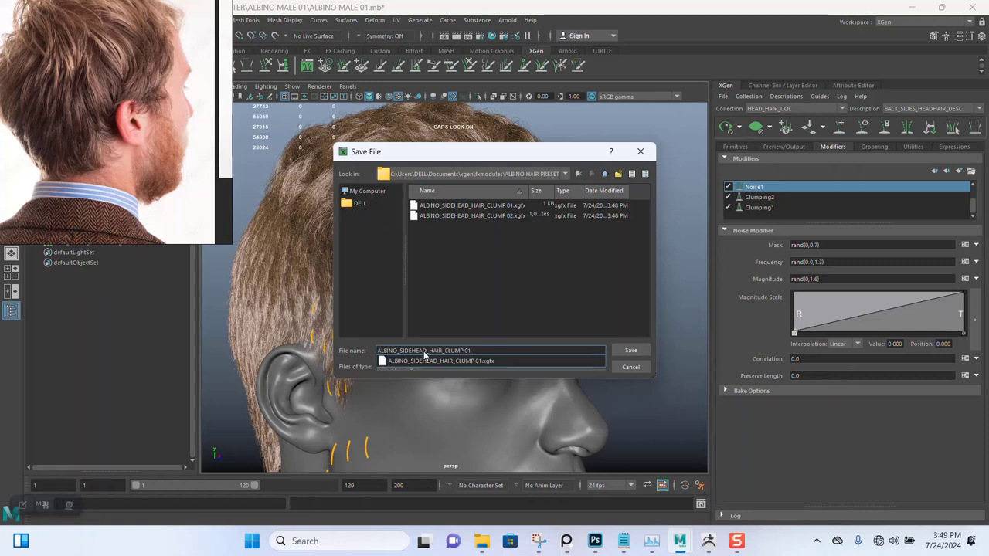
key(BackSpace)
key(BackSpace)
key(BackSpace)
key(BackSpace)
key(BackSpace)
key(BackSpace)
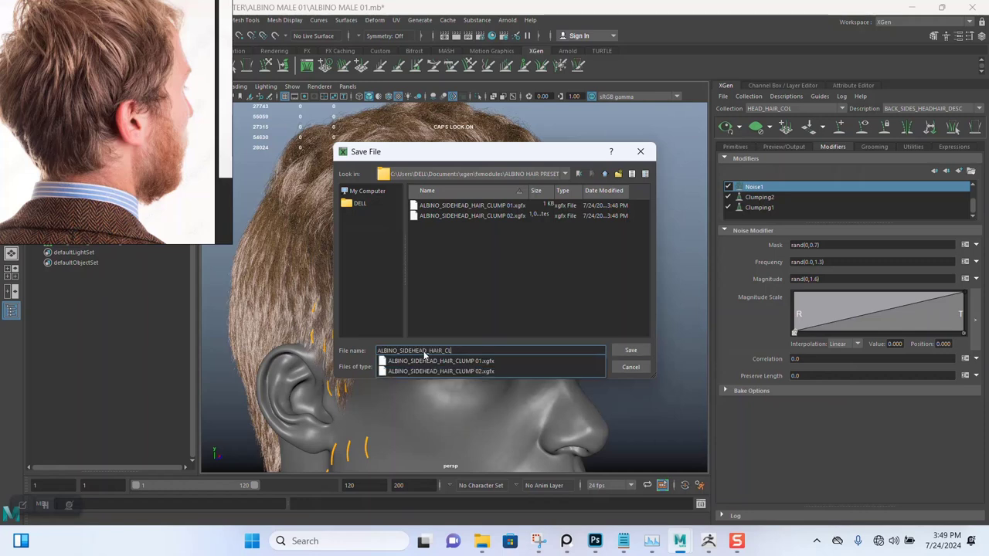
key(BackSpace)
key(BackSpace)
text(NOISE 01)
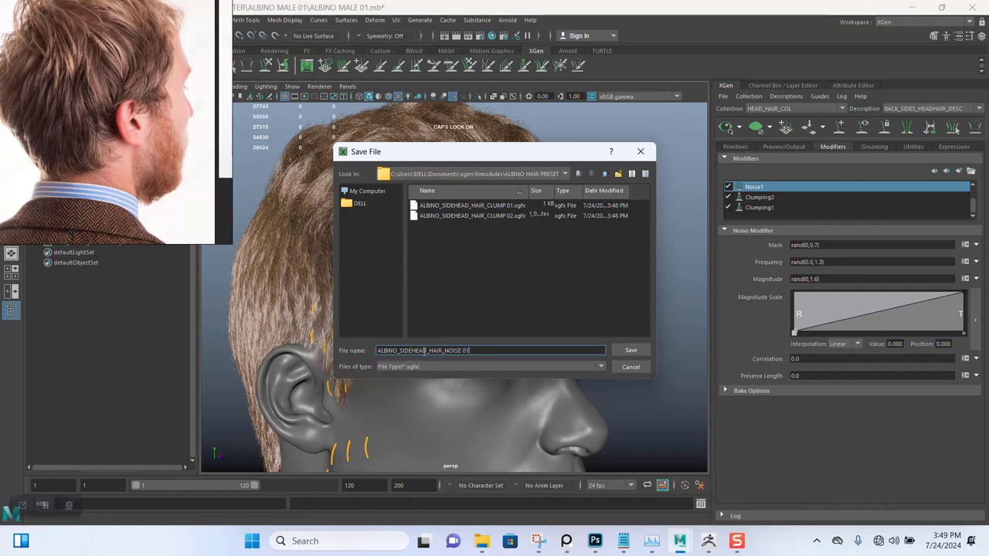
click(643, 351)
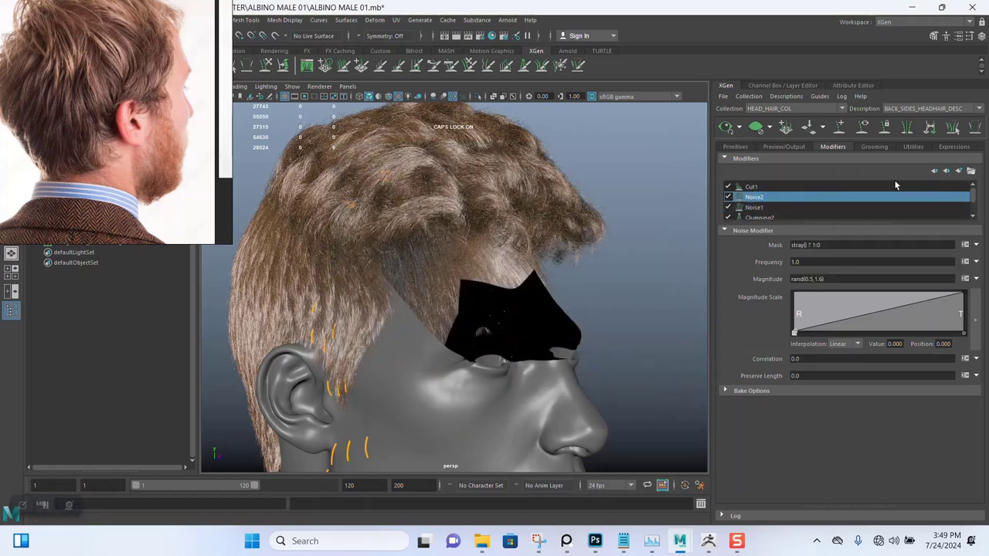
Save the Noise2 modifier as ALBINO_SIDEHEAD_HAIR_NOISE 02 in the same folder
click(956, 173)
click(944, 183)
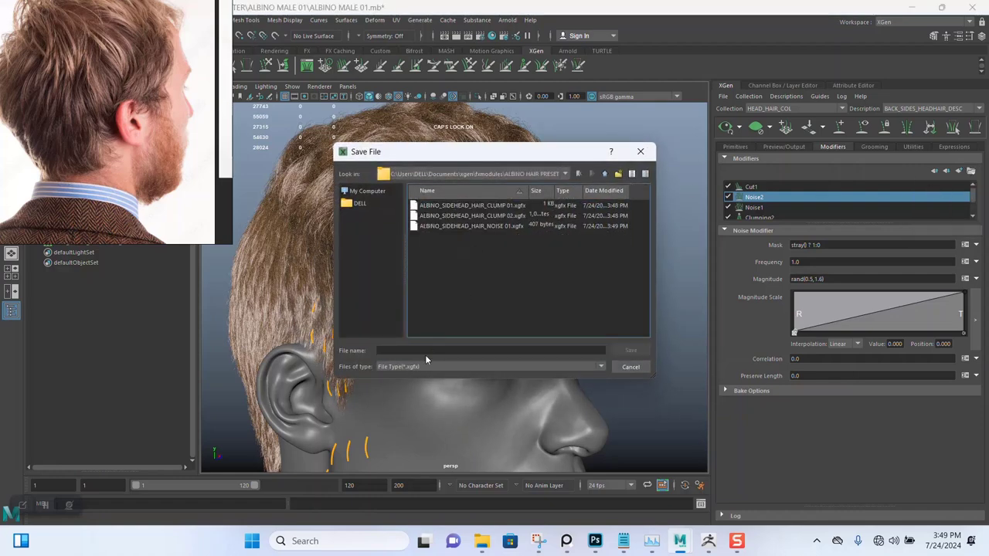
click(484, 225)
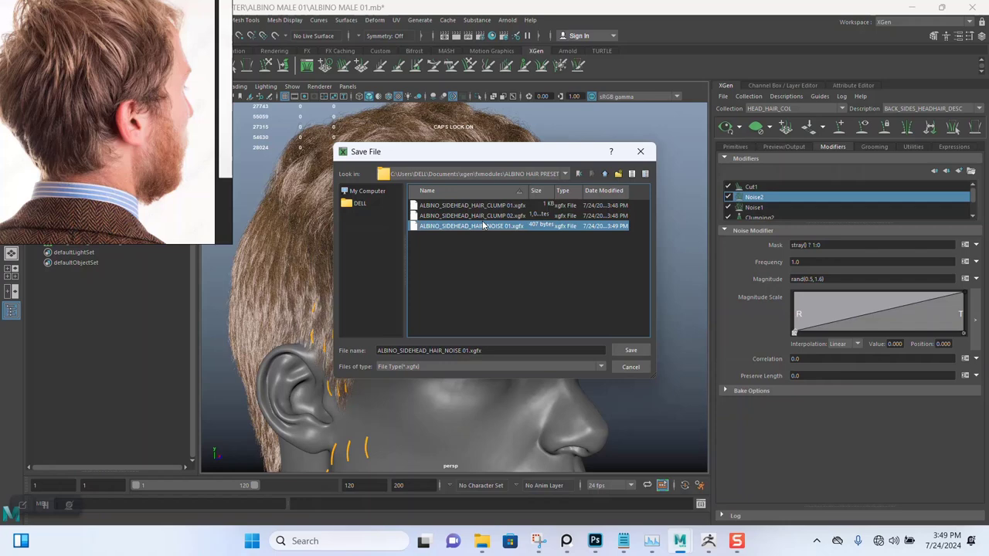
click(497, 351)
key(BackSpace)
key(BackSpace)
key(BackSpace)
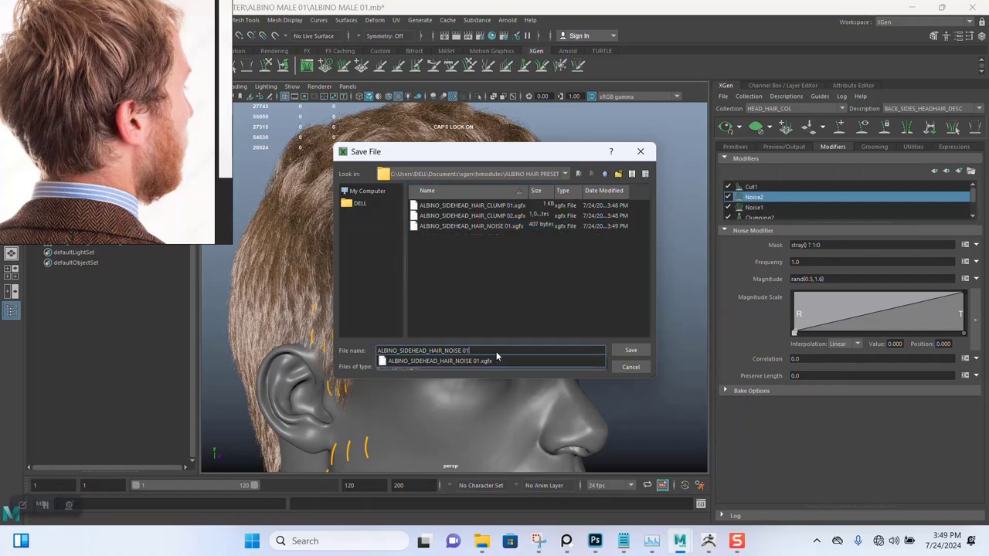
text(2)
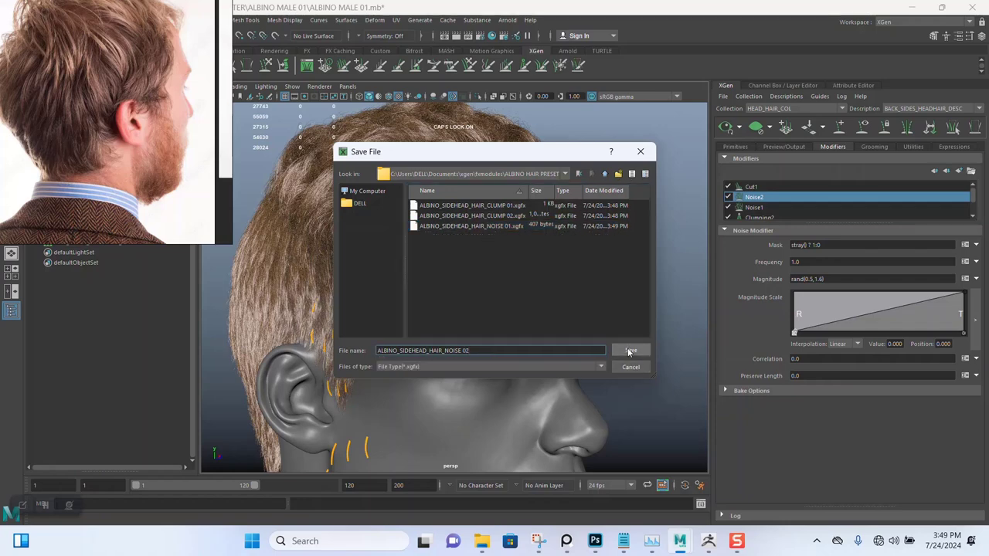
click(627, 350)
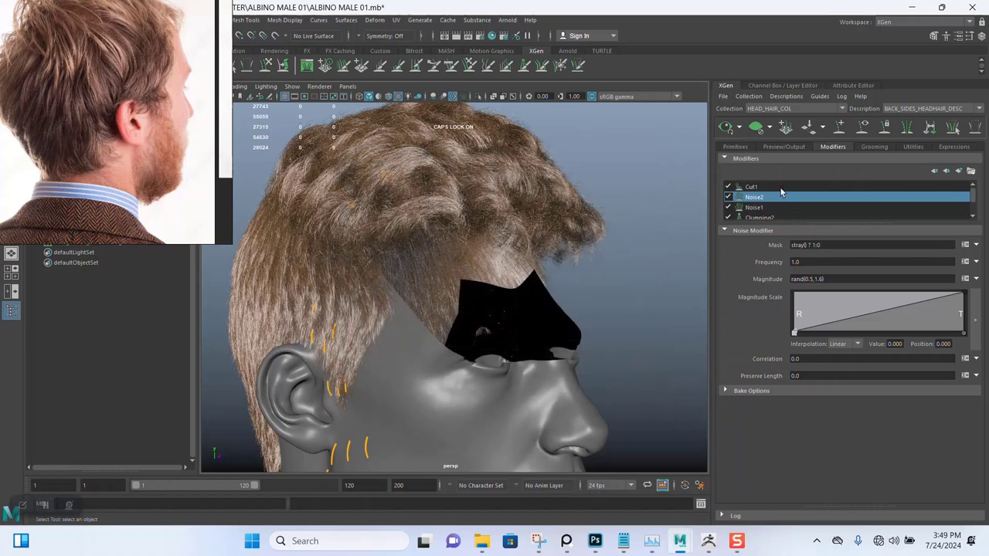
Save the BACK_SIDES_HEADHAIR_DESC Cut1 modifier as ALBINO_SIDEHEAD_HAIR_CUT.xgfx in ALBINO HAIR PRESET
scroll(578, 274, down, 2)
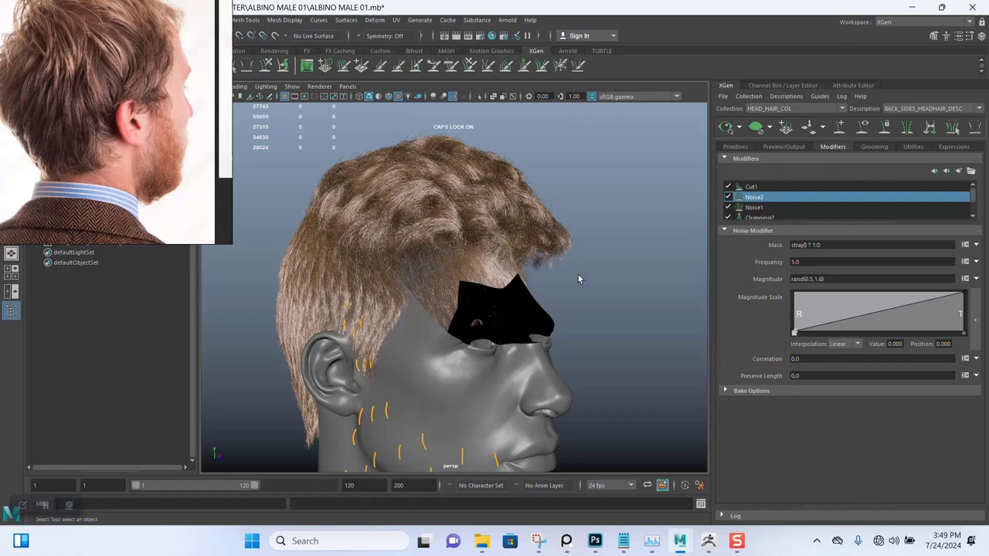
click(752, 188)
click(970, 171)
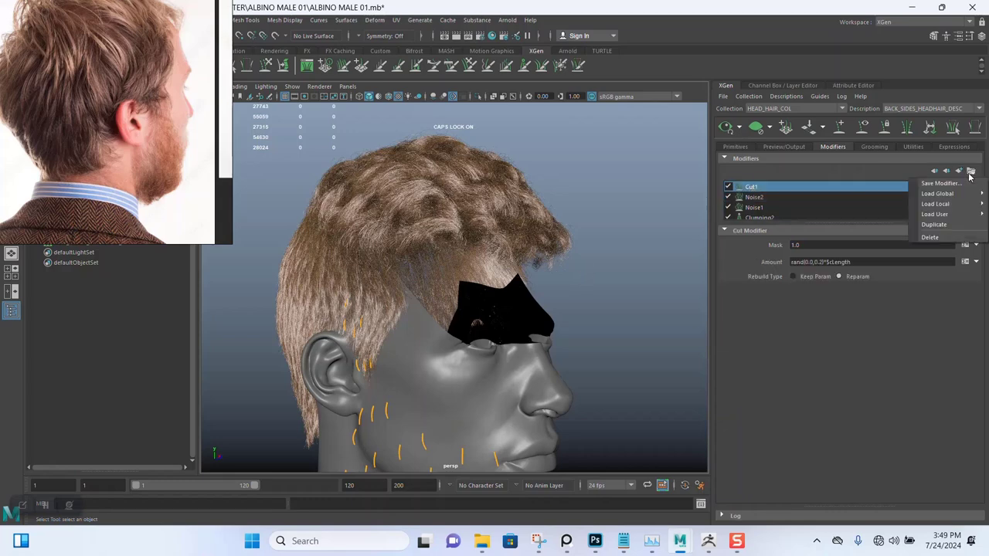
click(934, 184)
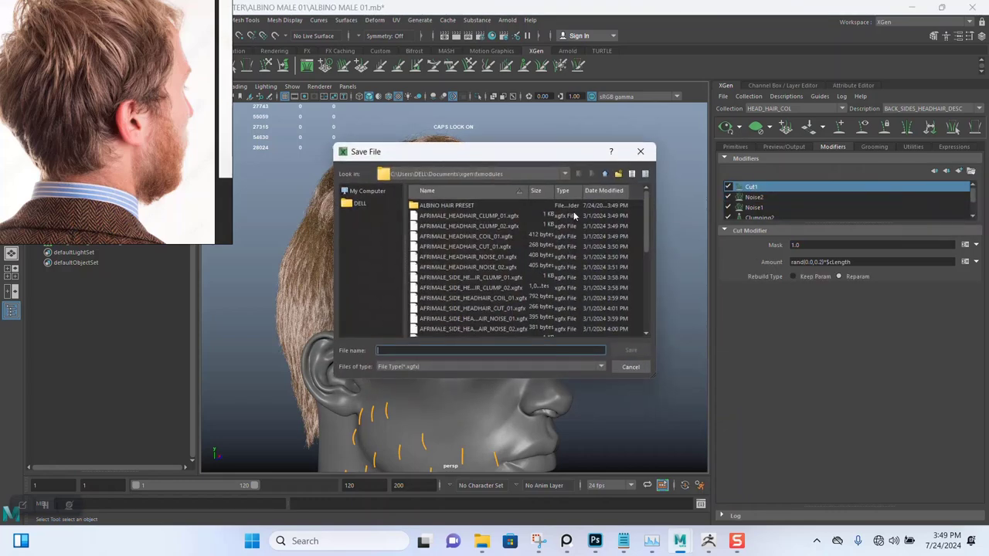
double_click(463, 206)
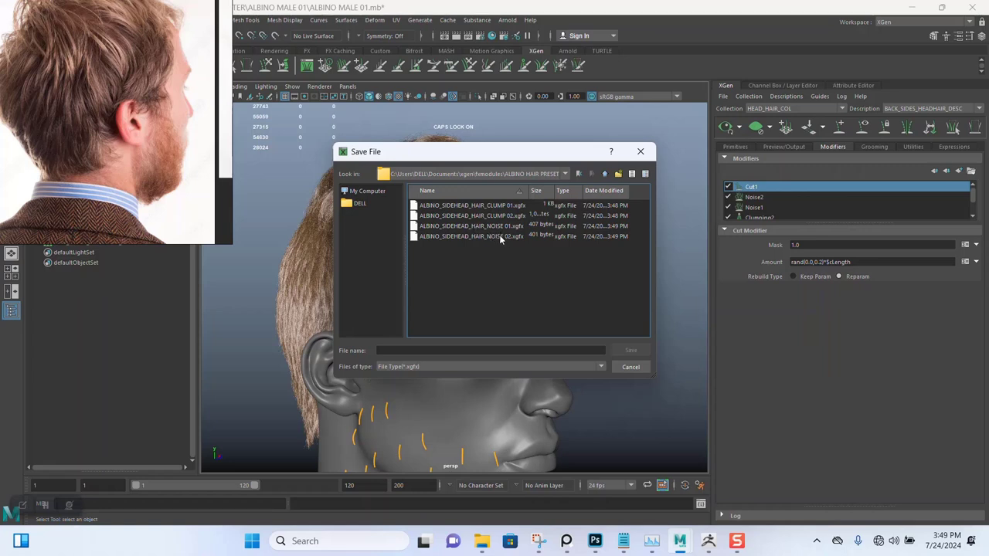
click(499, 235)
click(508, 350)
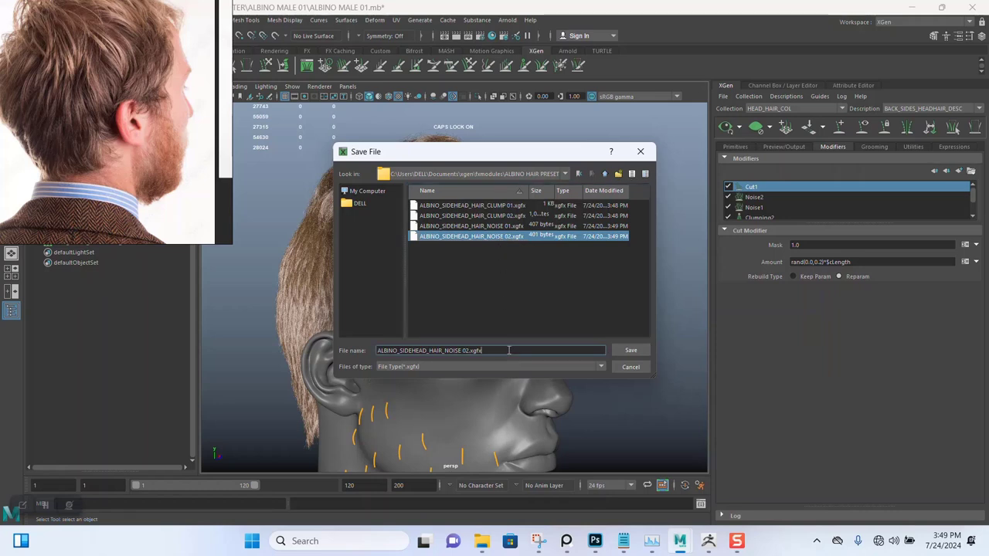
key(BackSpace)
key(BackSpace)
key(BackSpace)
key(BackSpace)
key(BackSpace)
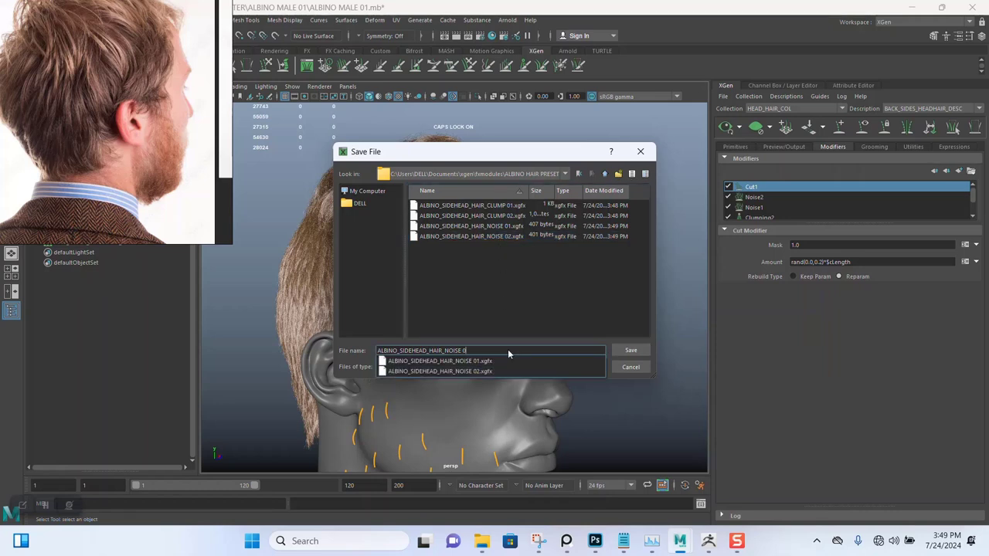
key(BackSpace)
key(BackSpace)
key(BackSpace)
key(BackSpace)
key(BackSpace)
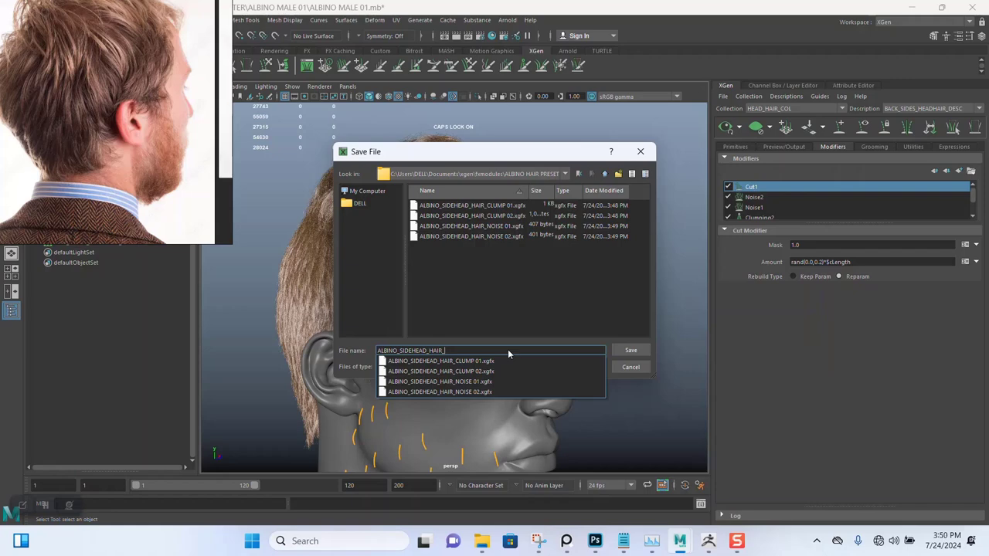
text(CUT)
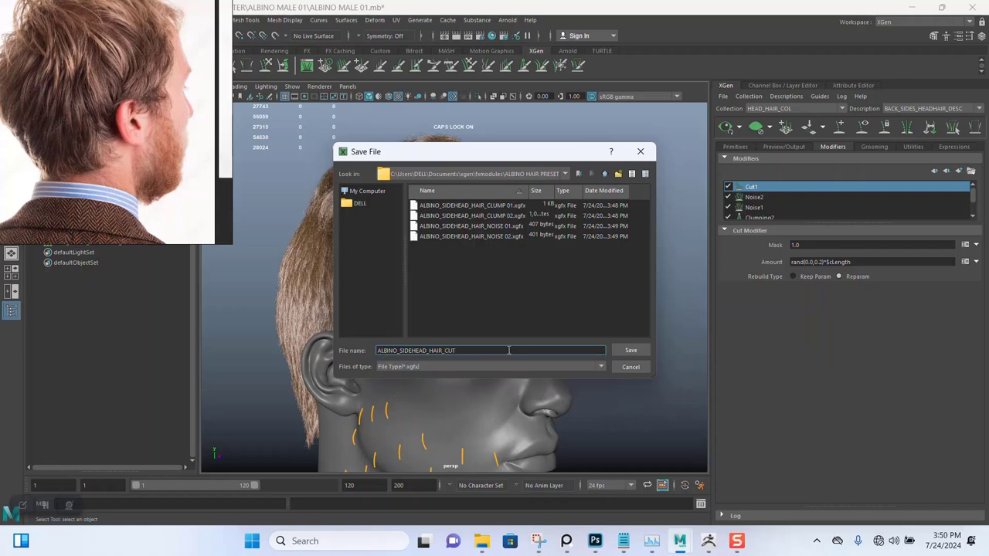
click(627, 350)
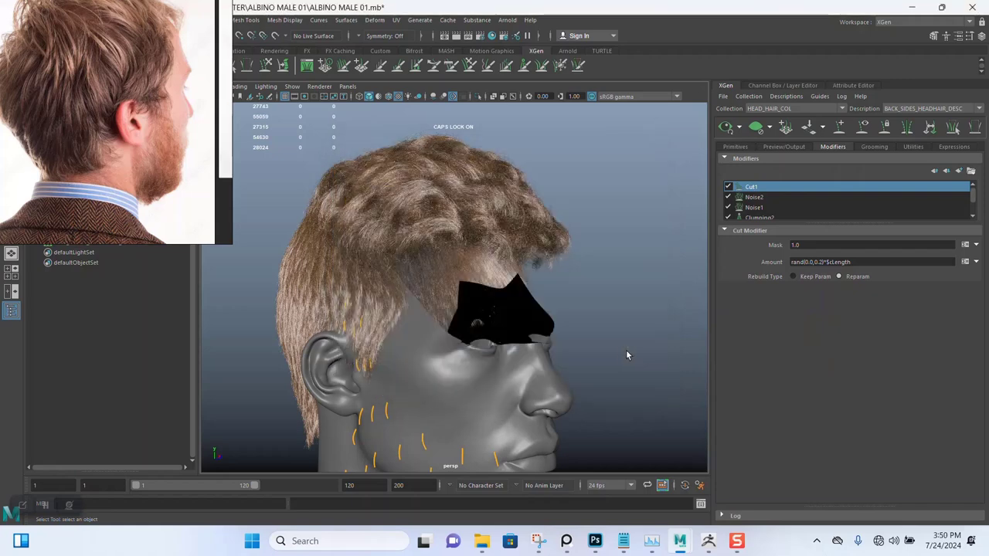
click(915, 110)
Switch the description to CENTER_HEADHAIR_DESC and select its Clumping1 modifier
click(914, 123)
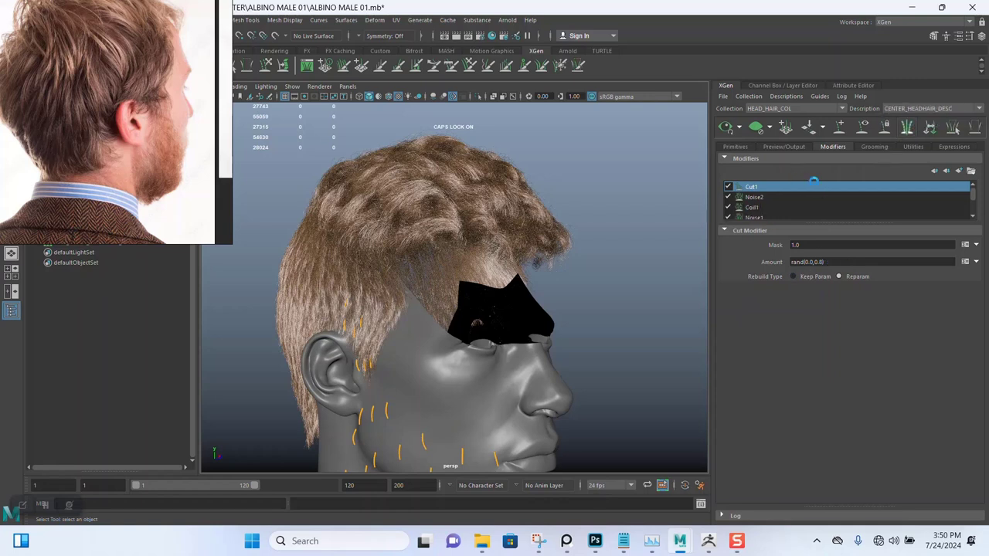
scroll(772, 210, down, 3)
click(759, 207)
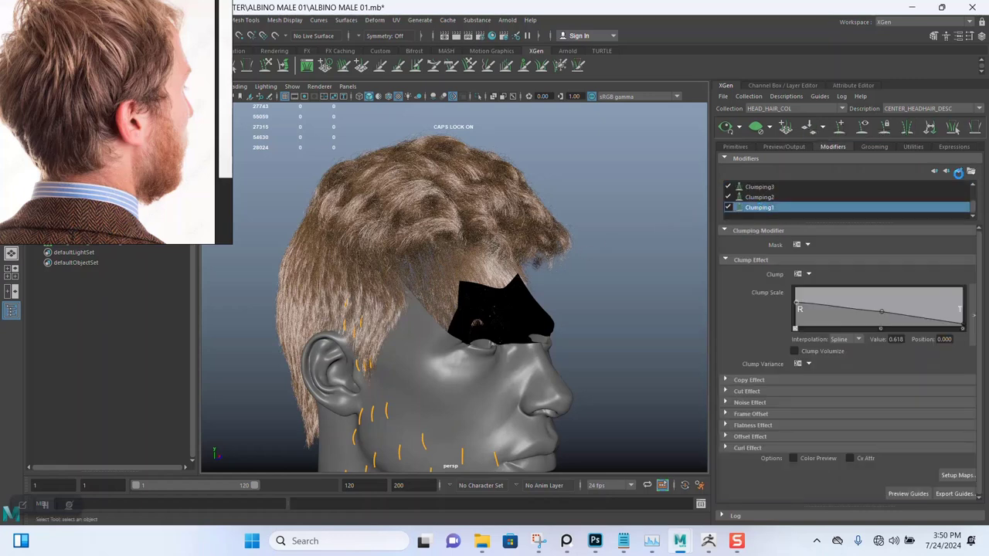
Save Clumping1 as ALBINO_CENTERCOIL_HEAD_HAIR_CLUMP 01 in ALBINO HAIR PRESET
click(971, 171)
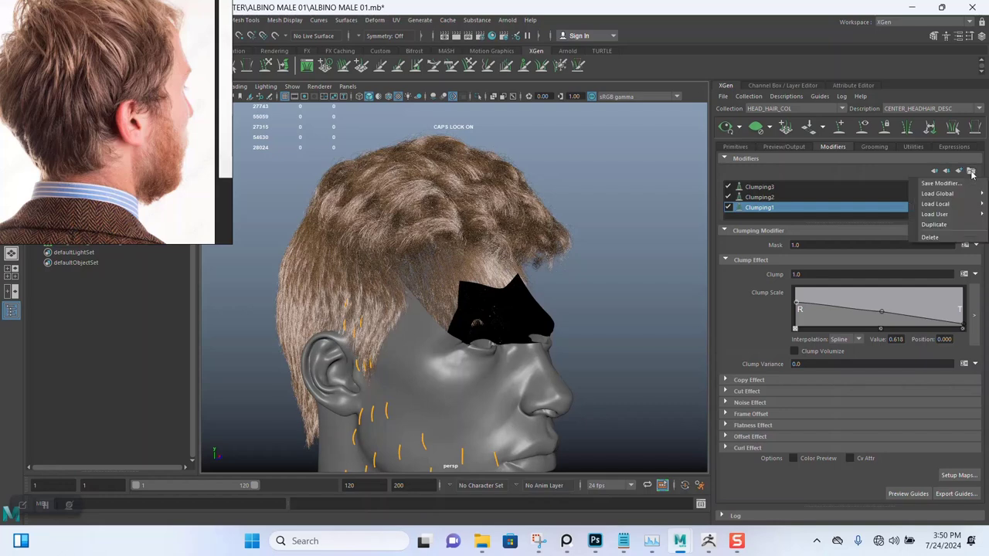
click(928, 184)
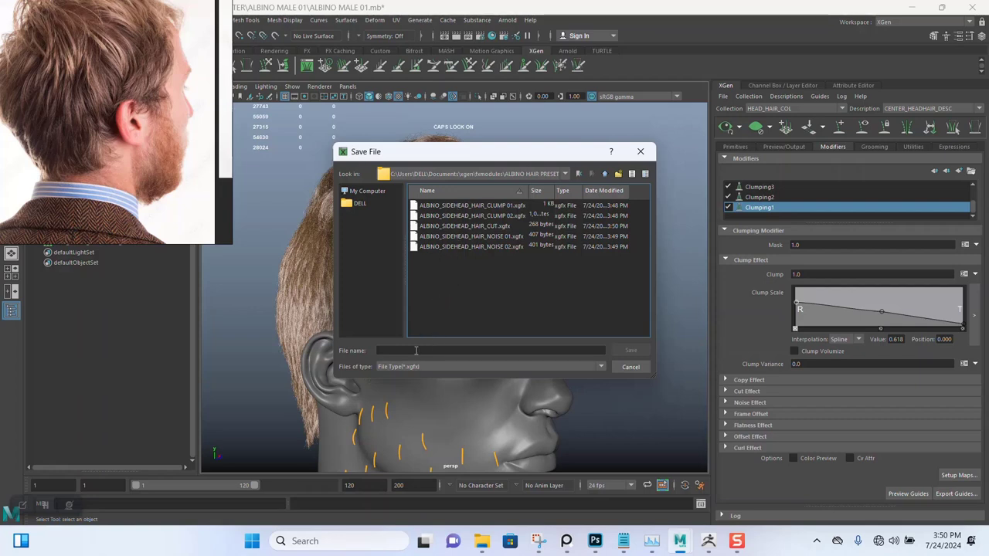
click(416, 351)
text(ALBINO_SIDEHEAD_HAIR_CLUMP 01)
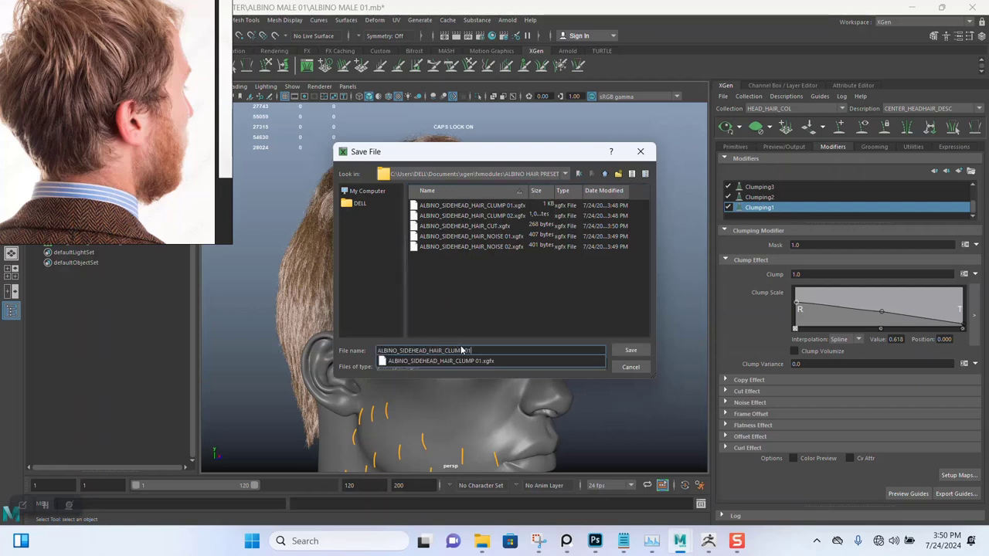
key(BackSpace)
key(BackSpace)
key(BackSpace)
key(BackSpace)
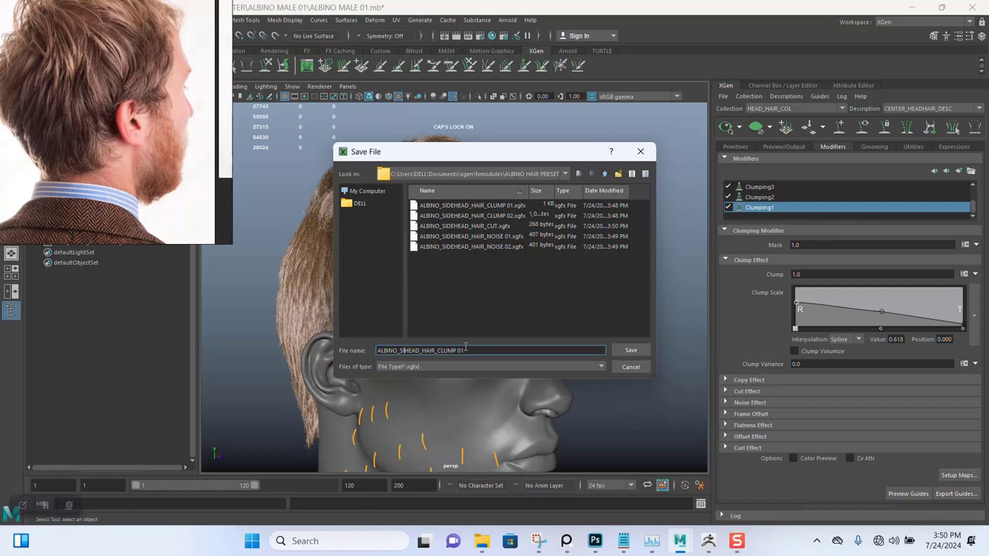
key(BackSpace)
key(BackSpace)
text(CENT)
text(ERR)
text(COIL)
text(_)
drag(507, 351, 366, 351)
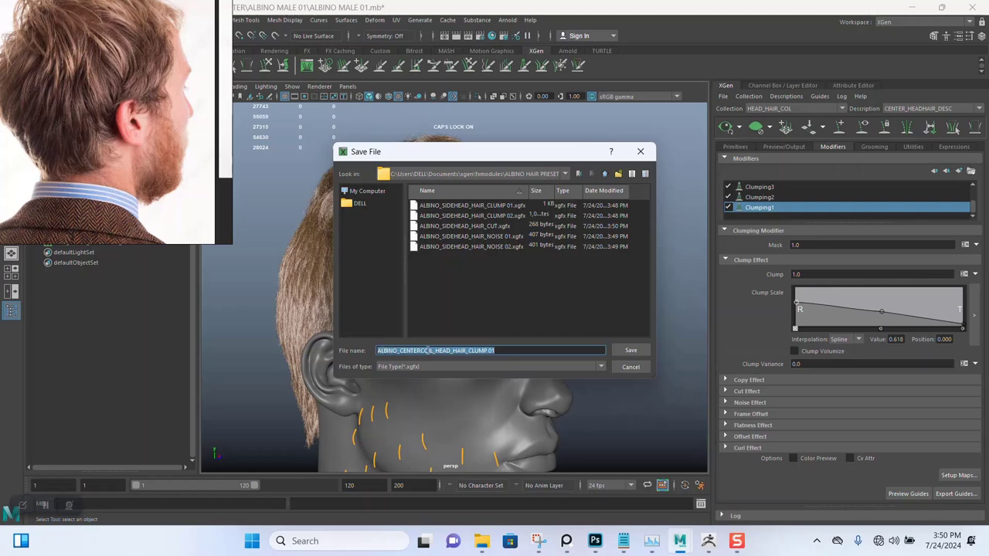
click(632, 350)
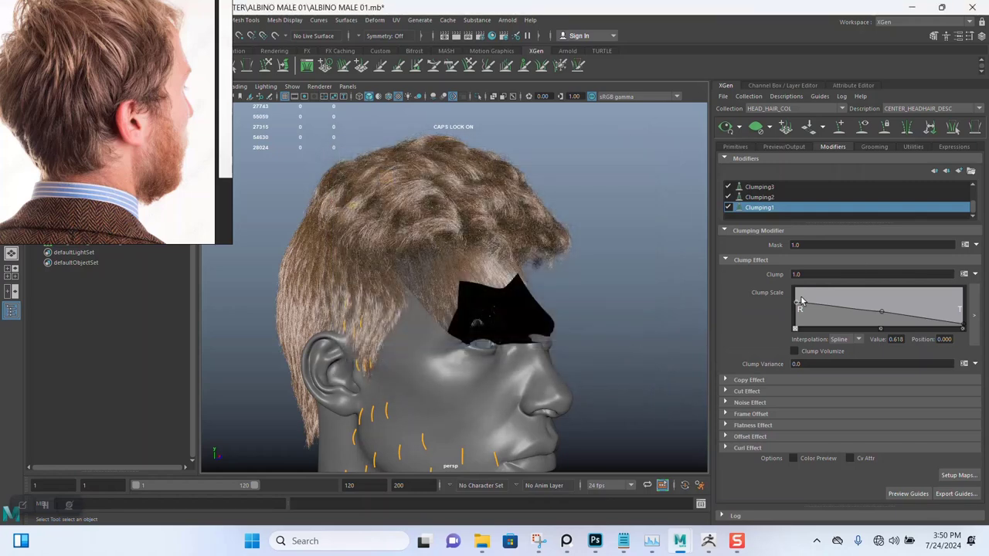
click(770, 198)
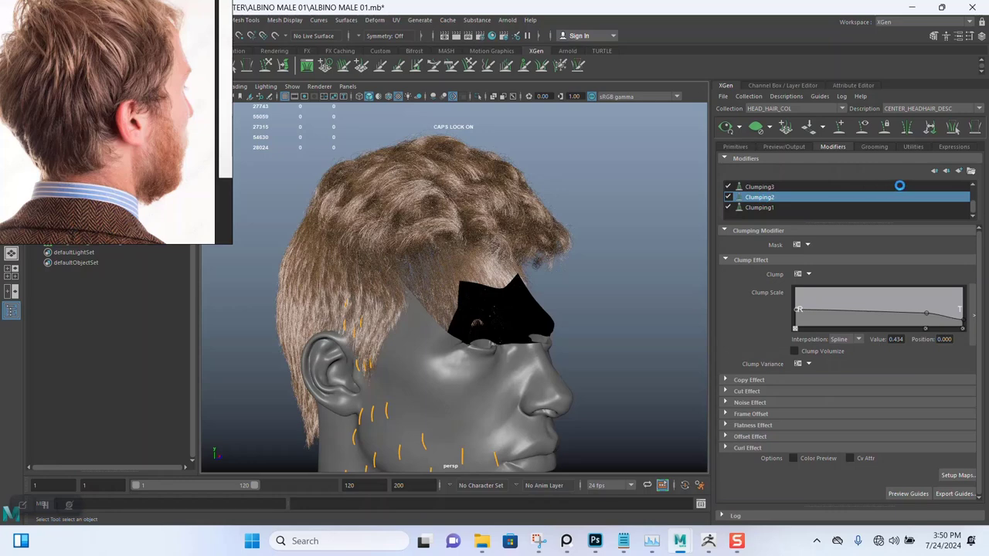
Save Clumping2 as the preset ALBINO_CENTERCOIL_HEAD_HAIR_CLUMP 02 in ALBINO HAIR PRESET
click(971, 173)
click(944, 184)
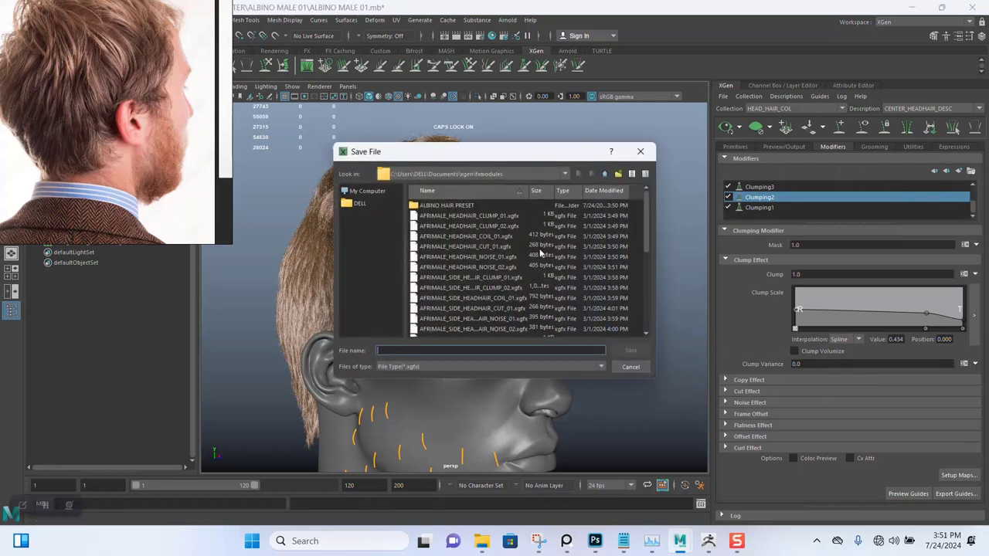
double_click(458, 206)
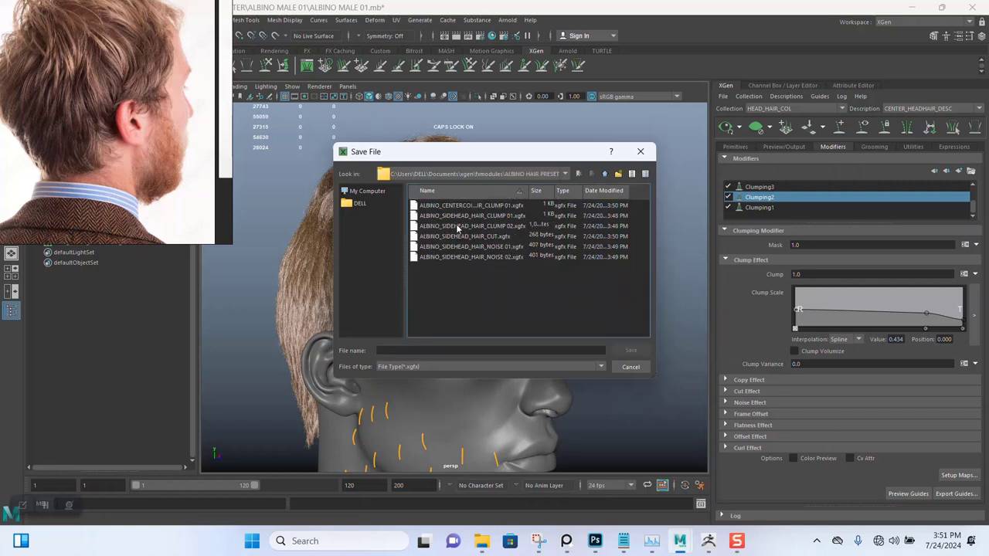
click(469, 207)
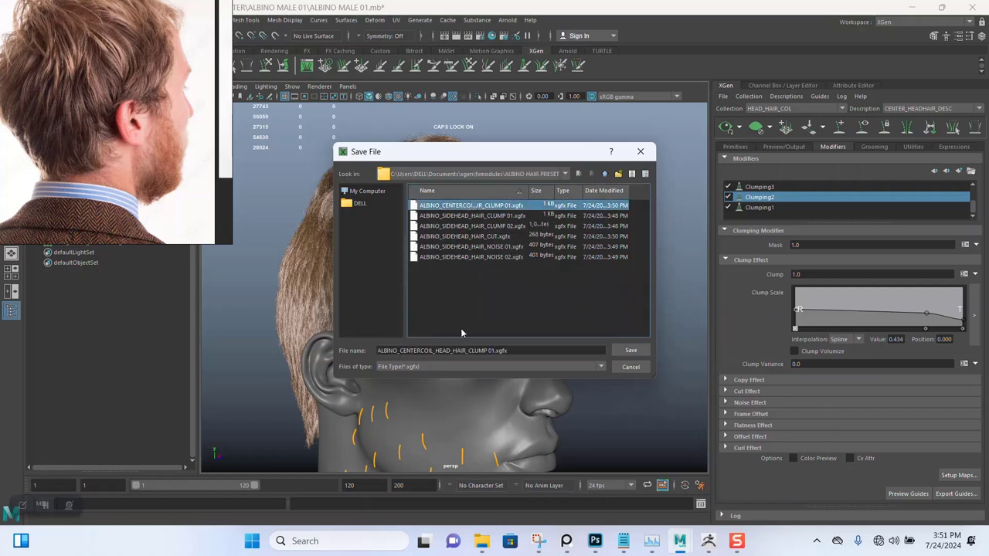
click(516, 350)
key(BackSpace)
key(BackSpace)
key(BackSpace)
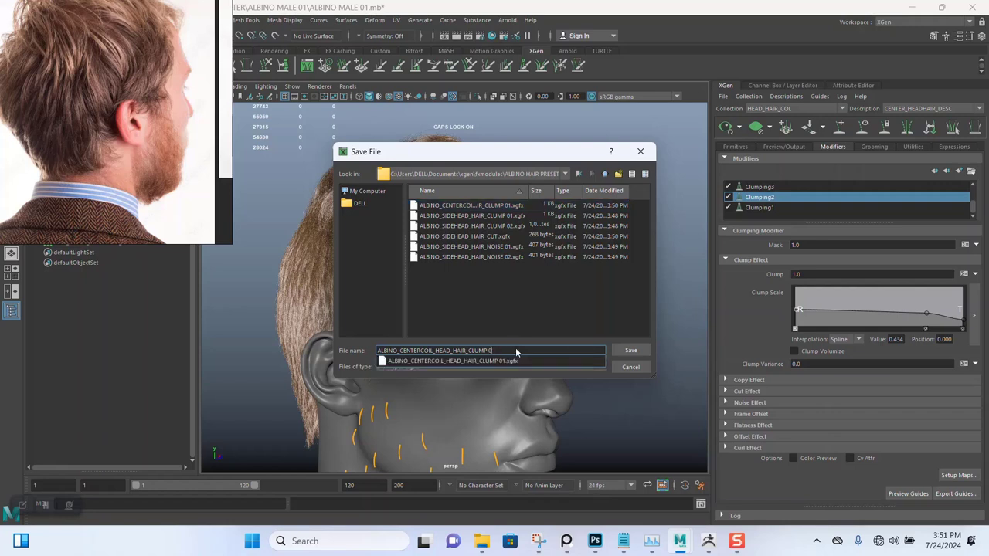
text(2)
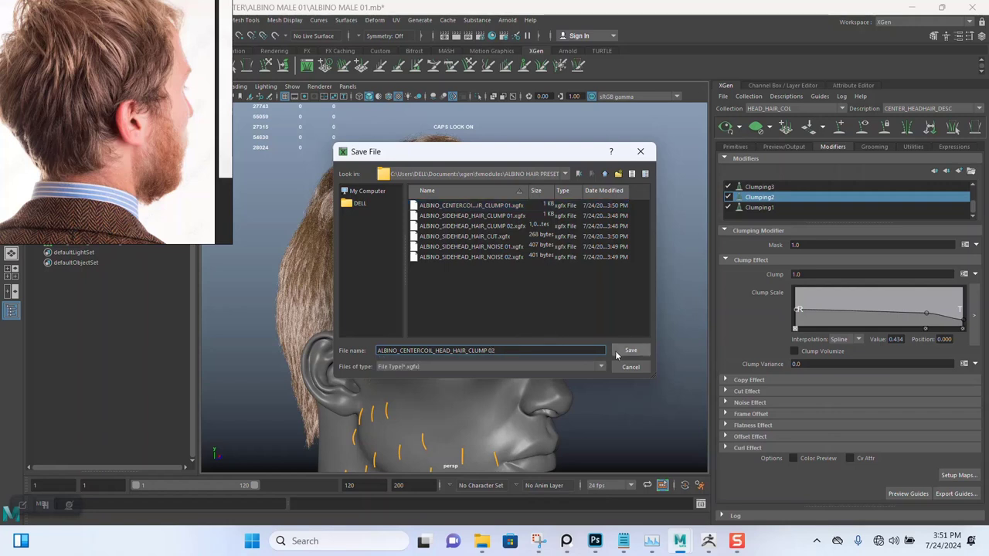
click(616, 352)
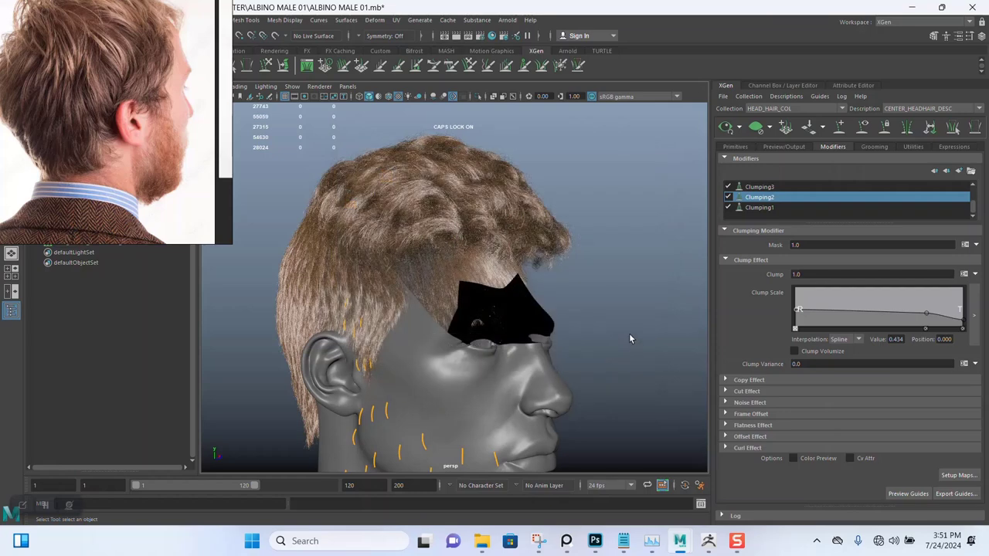
Save Clumping3 as the preset ALBINO_CENTERCOIL_HEAD_HAIR_CLUMP 03 in the same folder
click(760, 187)
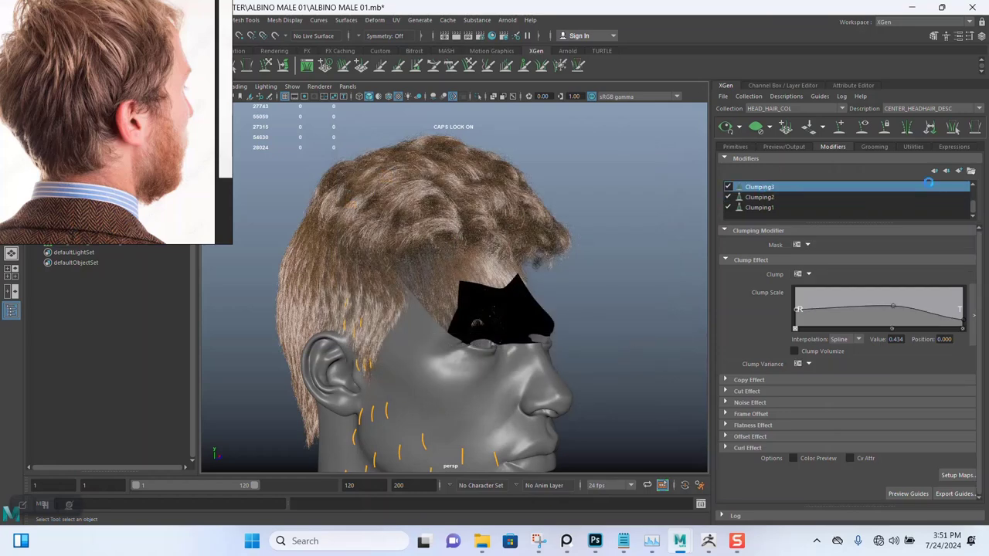
click(970, 172)
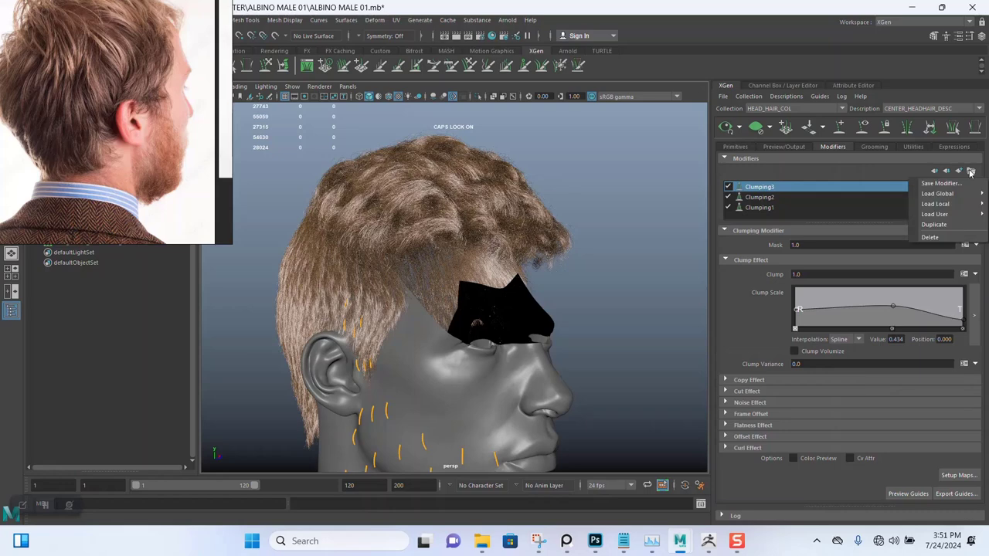
click(934, 186)
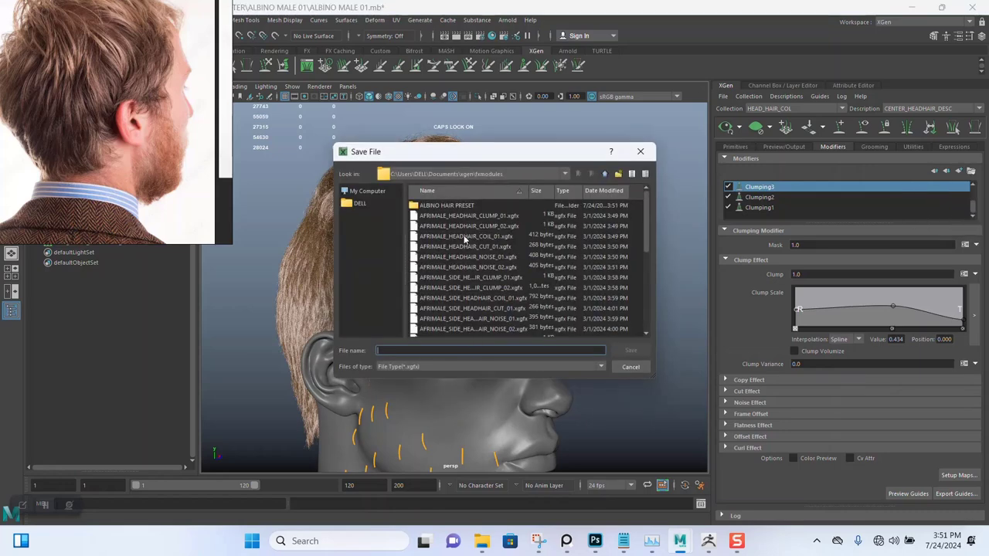
double_click(467, 207)
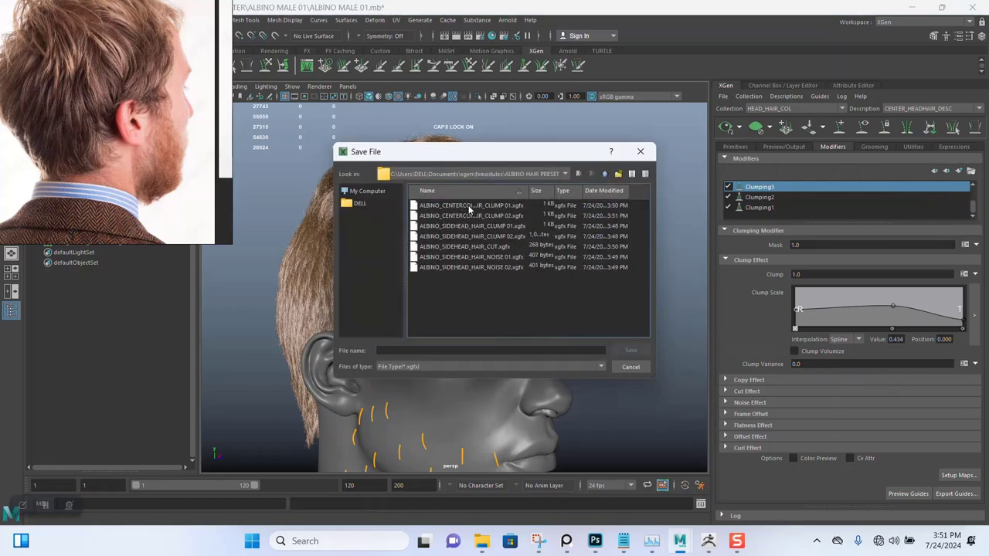
click(468, 207)
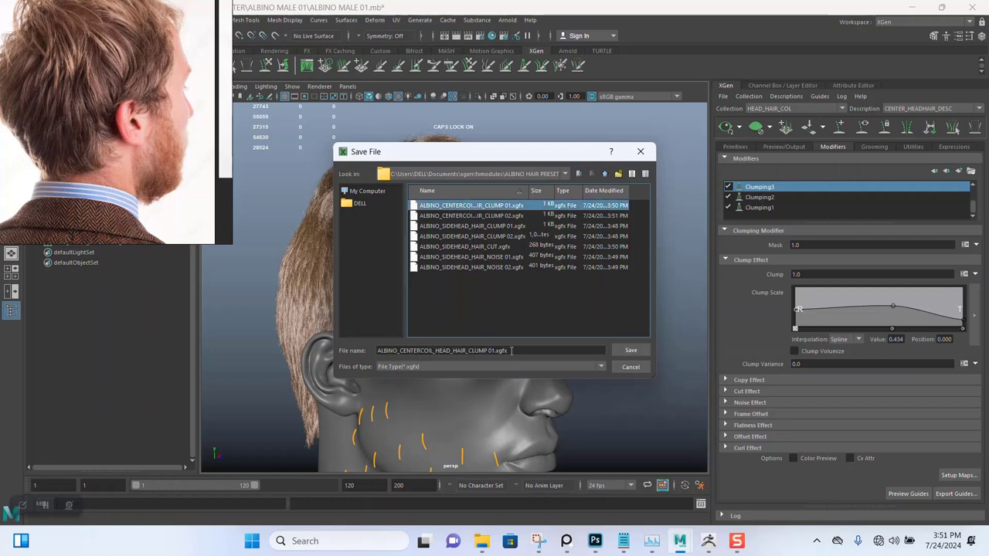
click(495, 350)
key(BackSpace)
key(BackSpace)
key(BackSpace)
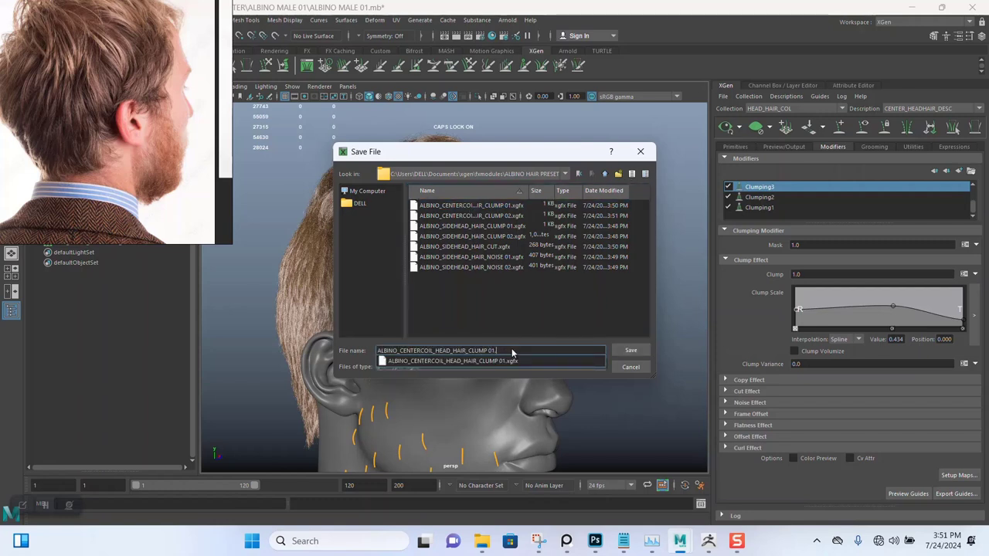
key(BackSpace)
key(BackSpace)
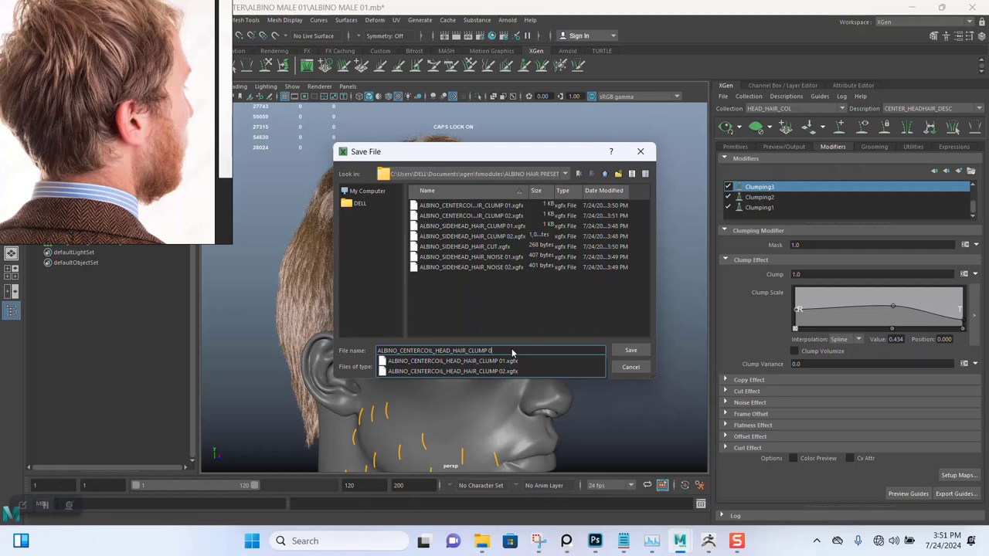
text(3)
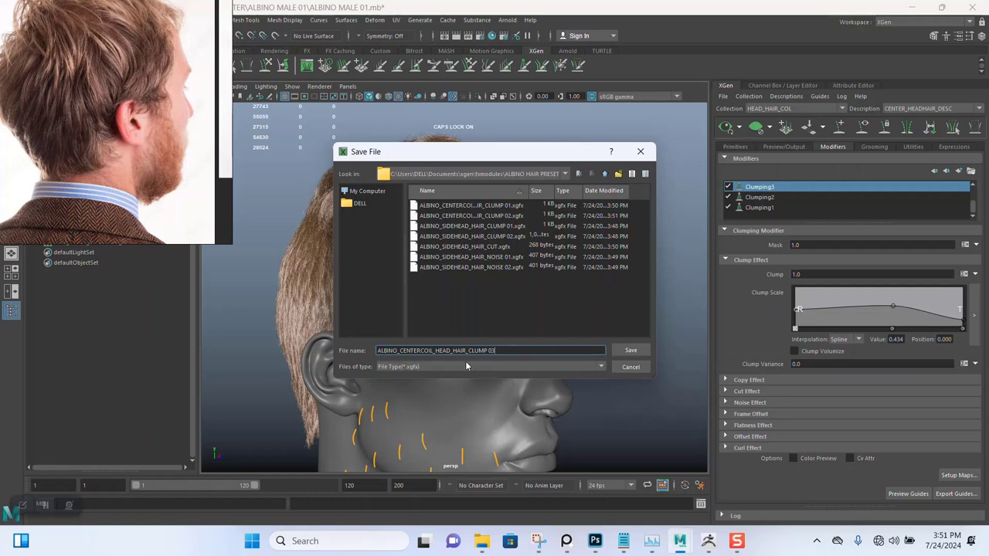
click(628, 351)
scroll(760, 205, up, 1)
click(760, 208)
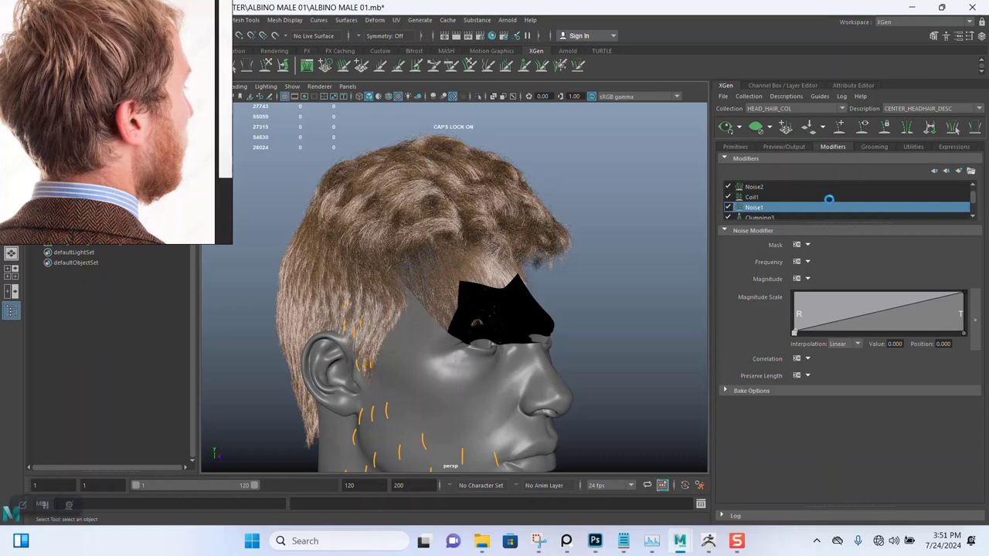
Save Noise1 into ALBINO HAIR PRESET, reworking the clump file name into ALBINO_CENTERCOIL_HEAD_HAIR_NOISE 01
click(959, 171)
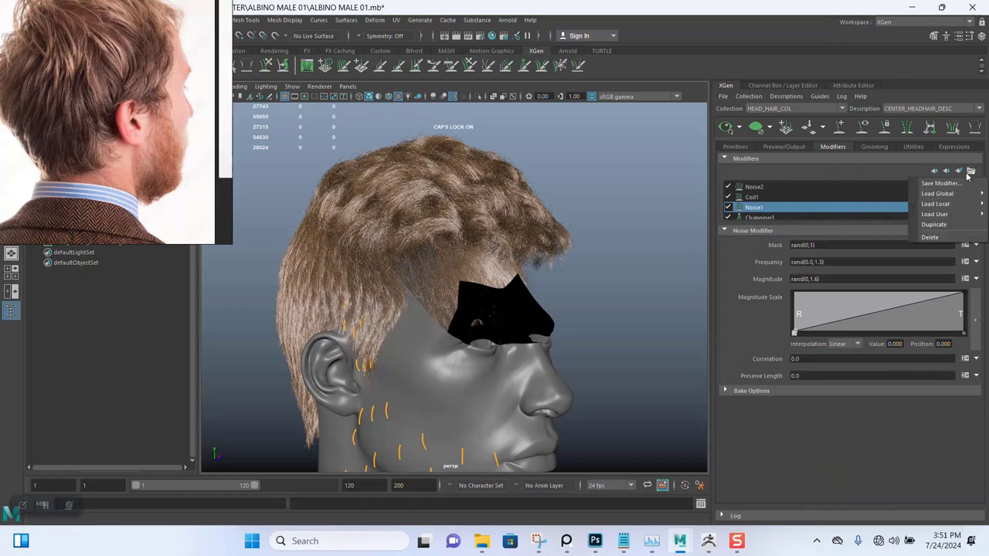
double_click(477, 207)
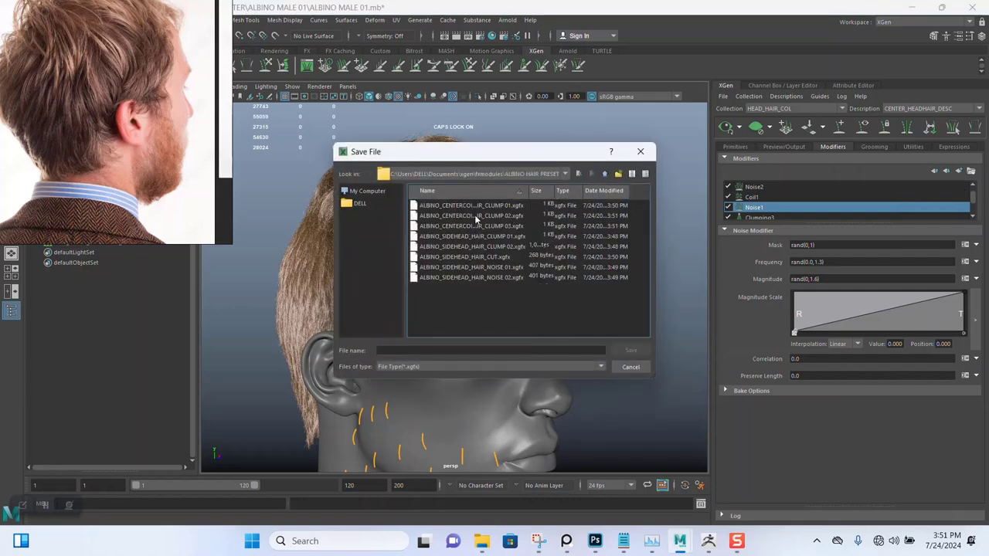
click(429, 349)
text(ALBINO_CENTERCOIL_HEAD_HAIR_CLUMP 01)
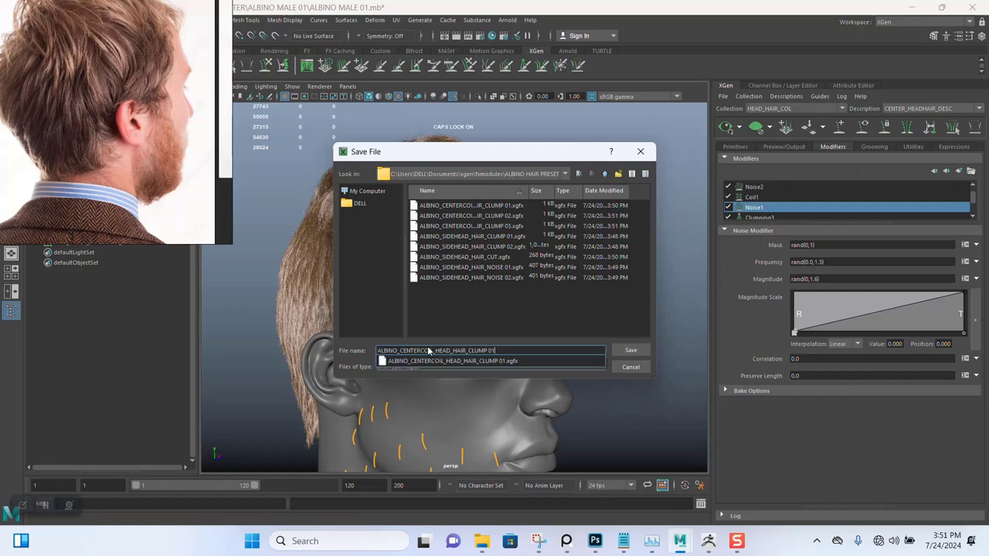
key(ctrl+v)
click(509, 350)
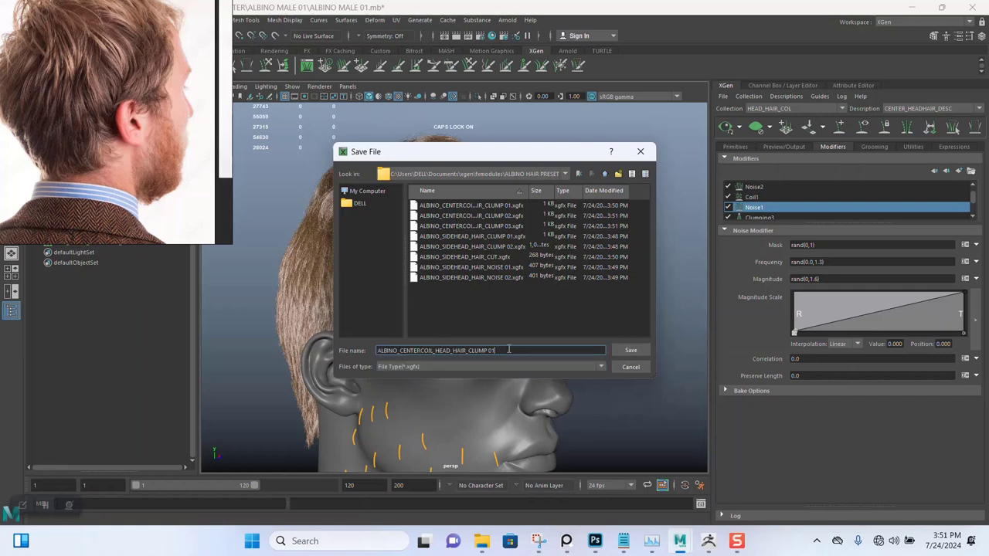
key(BackSpace)
key(BackSpace)
key(BackSpace)
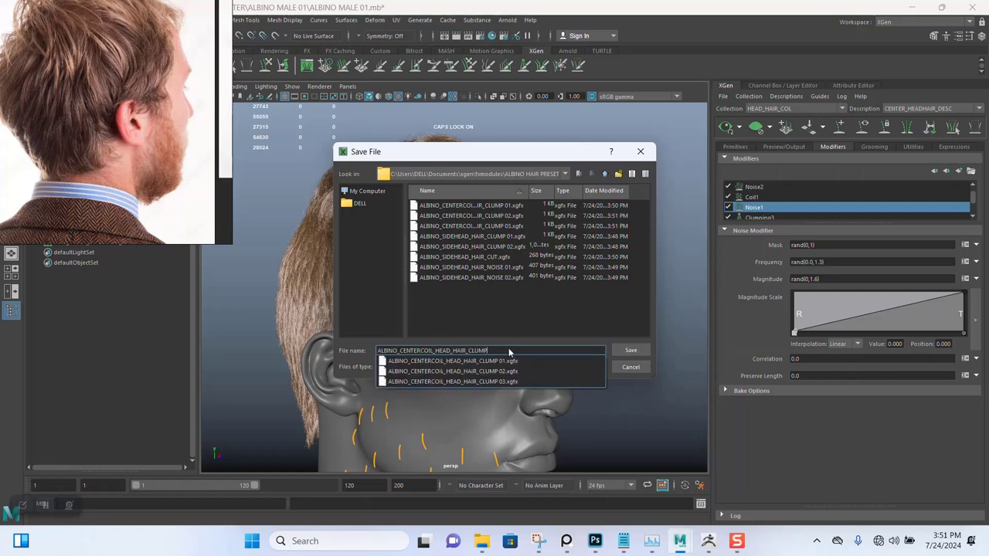
key(BackSpace)
key(BackSpace)
key(BackSpace)
text(NOISE01)
click(508, 350)
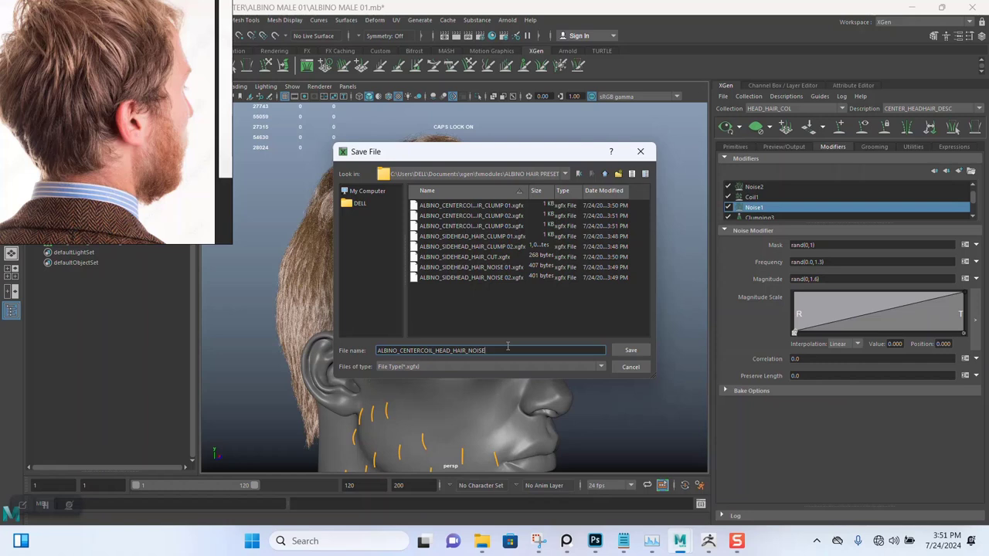
key(BackSpace)
text(01)
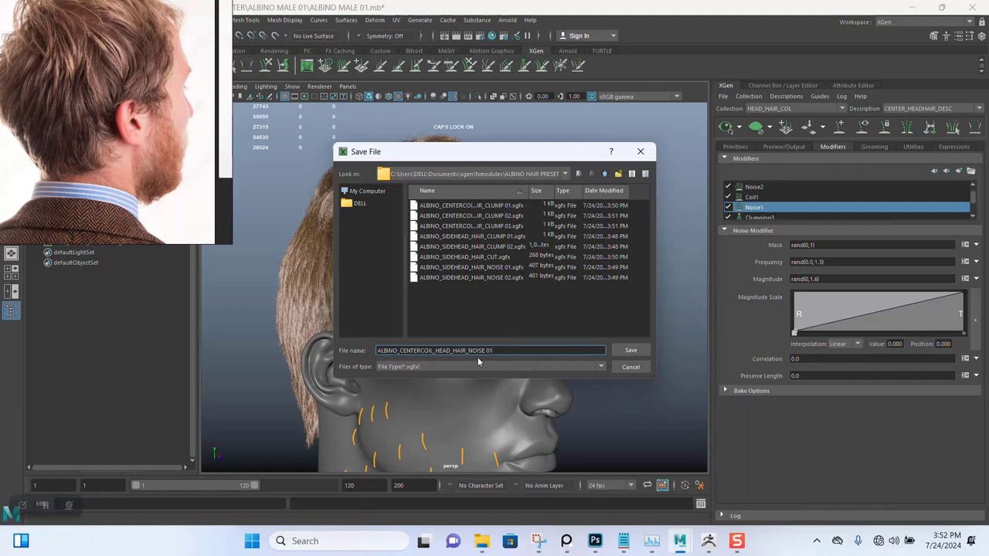
drag(521, 354, 380, 355)
key(ctrl+c)
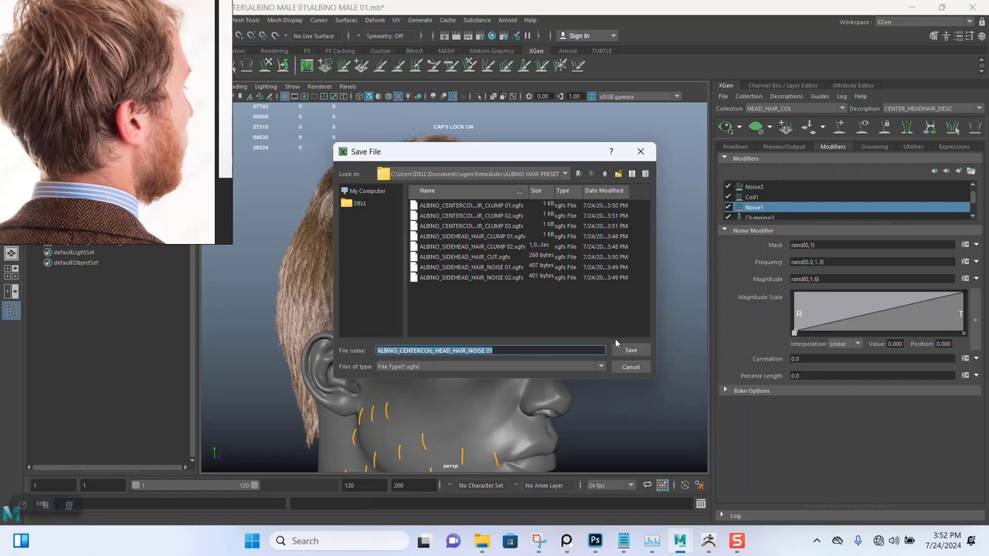
click(631, 350)
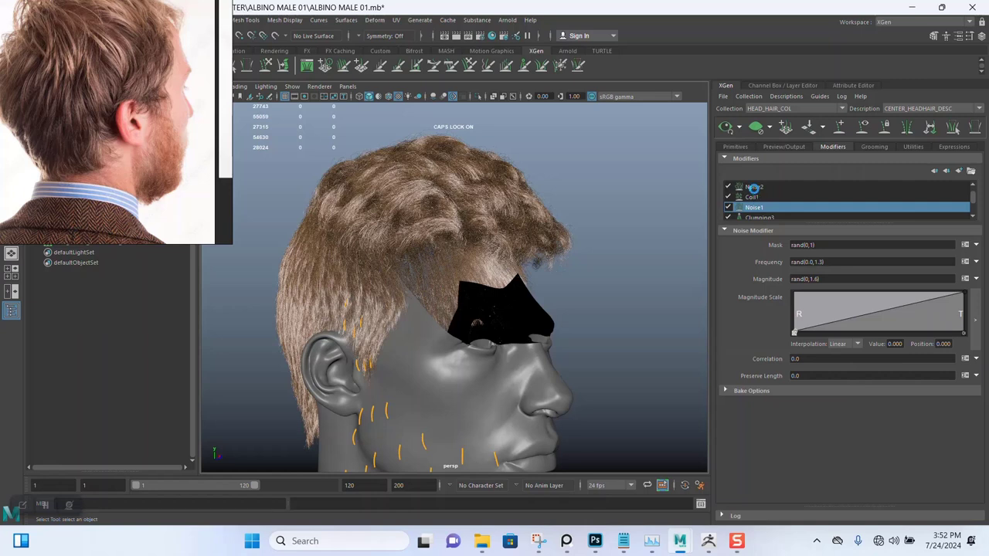
click(757, 188)
Select Noise2 and save it as ALBINO_CENTERCOIL_HEAD_HAIR_NOISE 02 using the pasted noise name
click(758, 188)
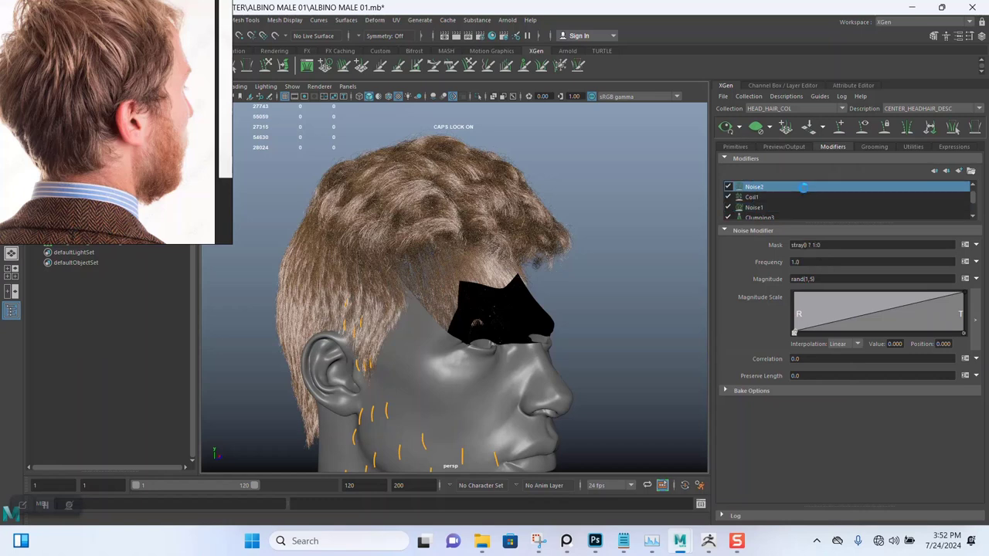
click(970, 172)
click(941, 184)
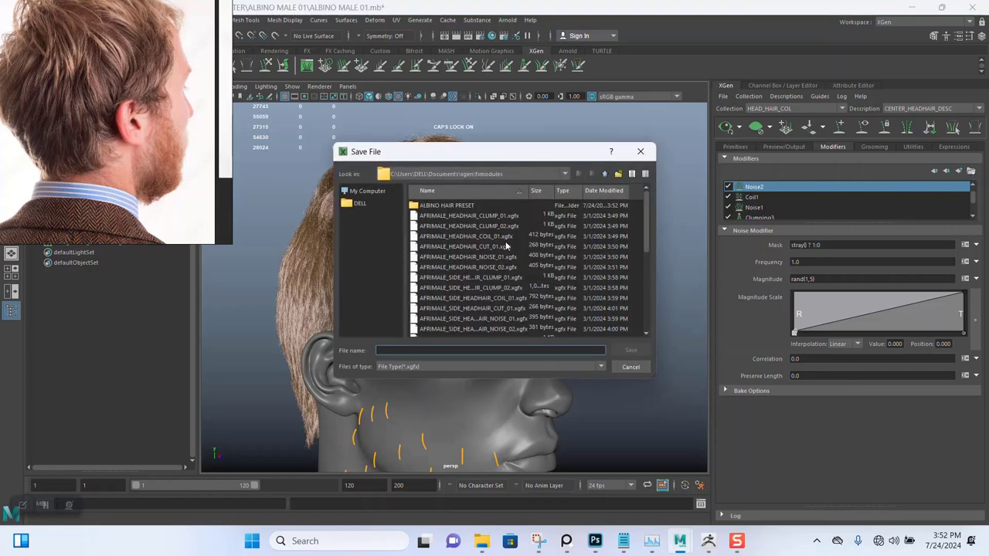
double_click(454, 207)
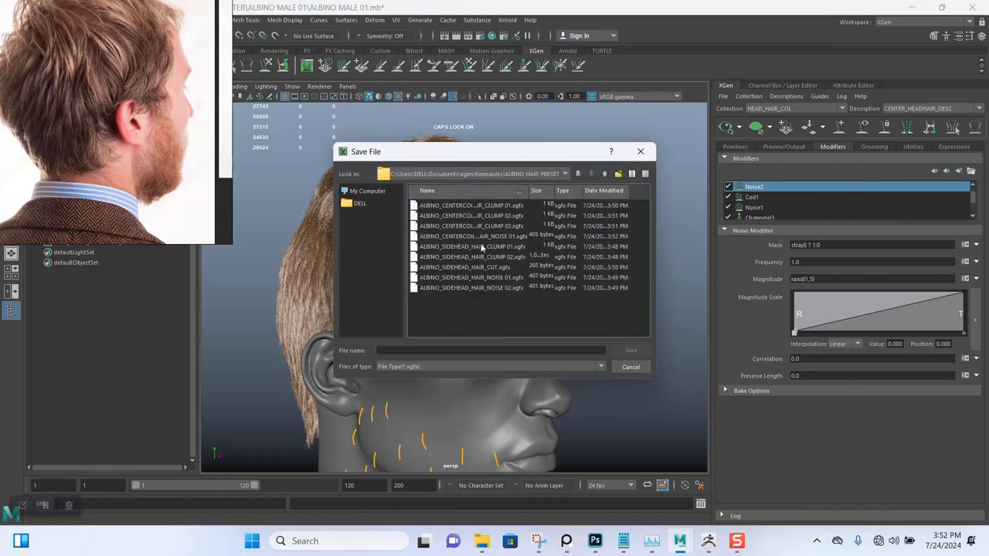
click(453, 349)
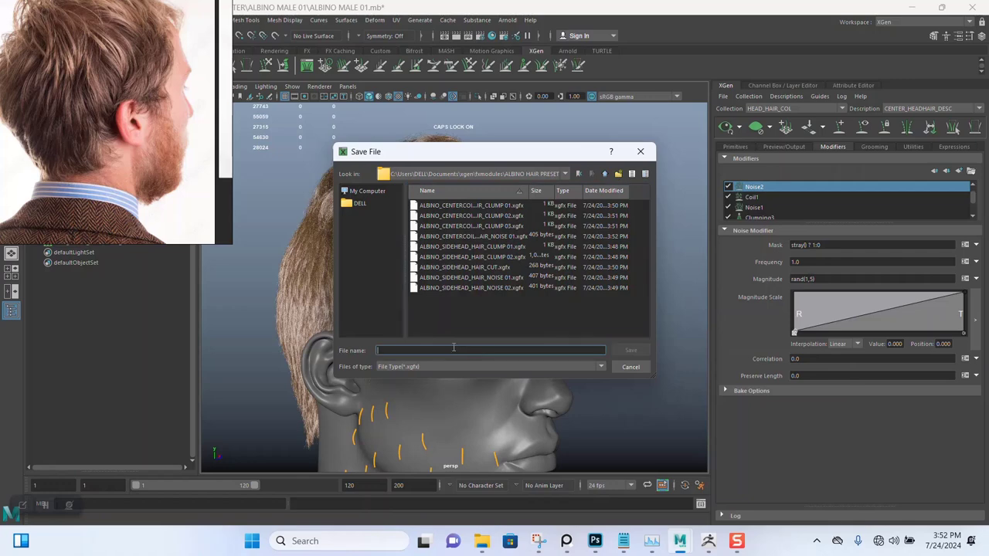
key(ctrl+v)
text(0)
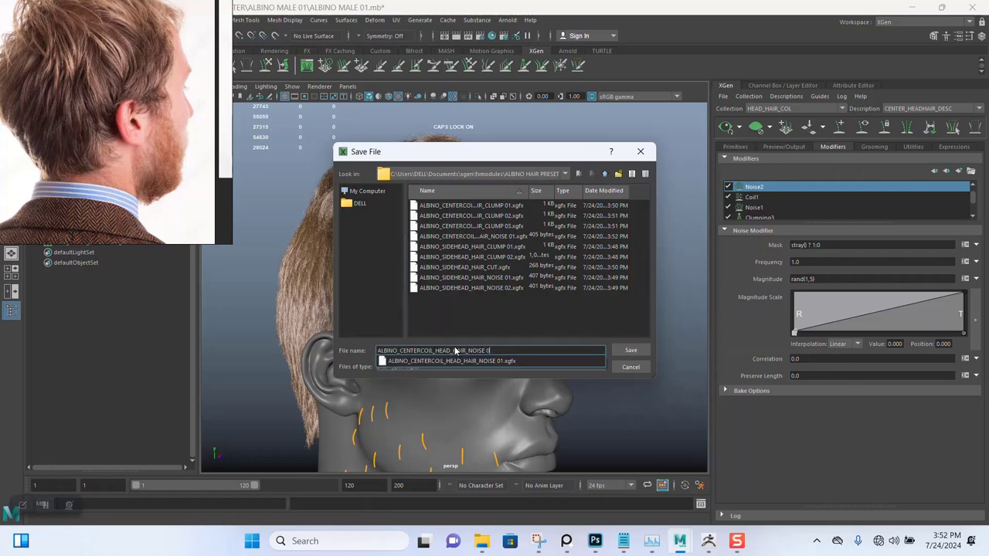
text(2)
click(630, 352)
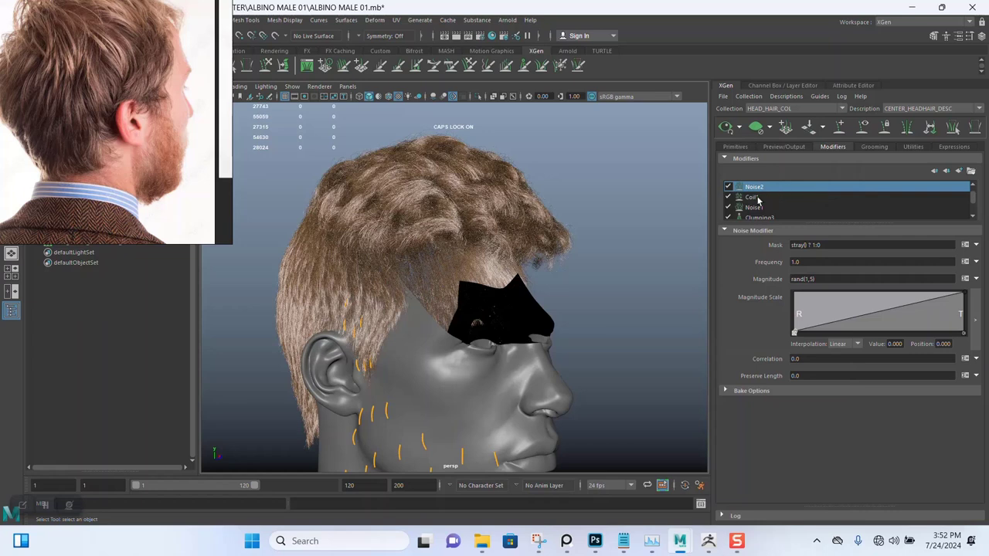
Select Coil1 and save it in ALBINO HAIR PRESET as ALBINO_CENTERCOIL_HEAD_HAIR_COIL
scroll(753, 200, up, 1)
scroll(753, 199, down, 1)
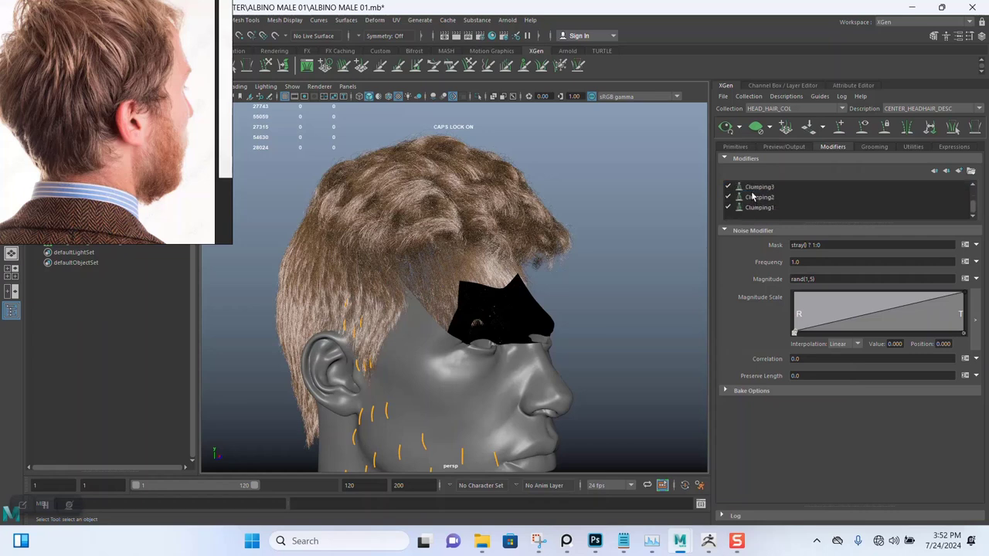
click(754, 198)
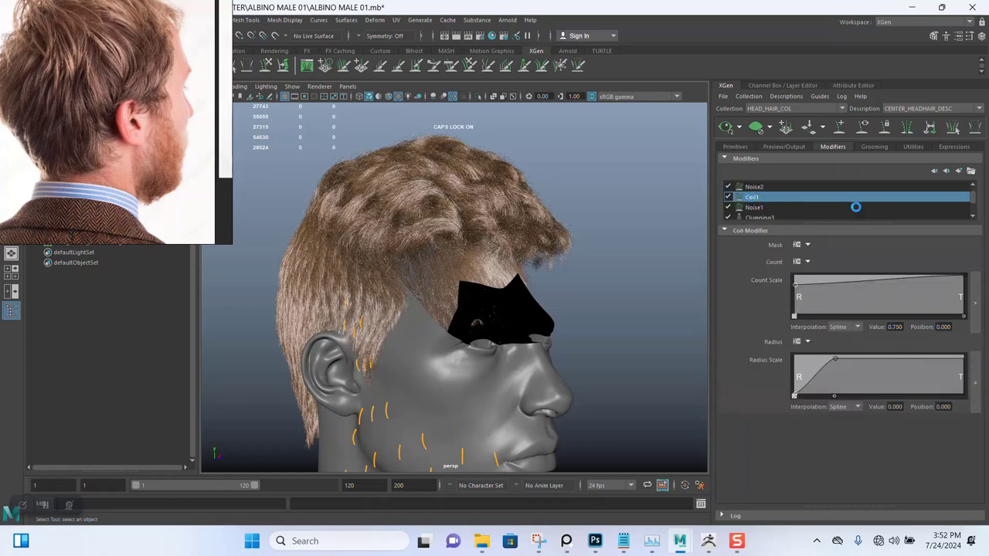
click(971, 171)
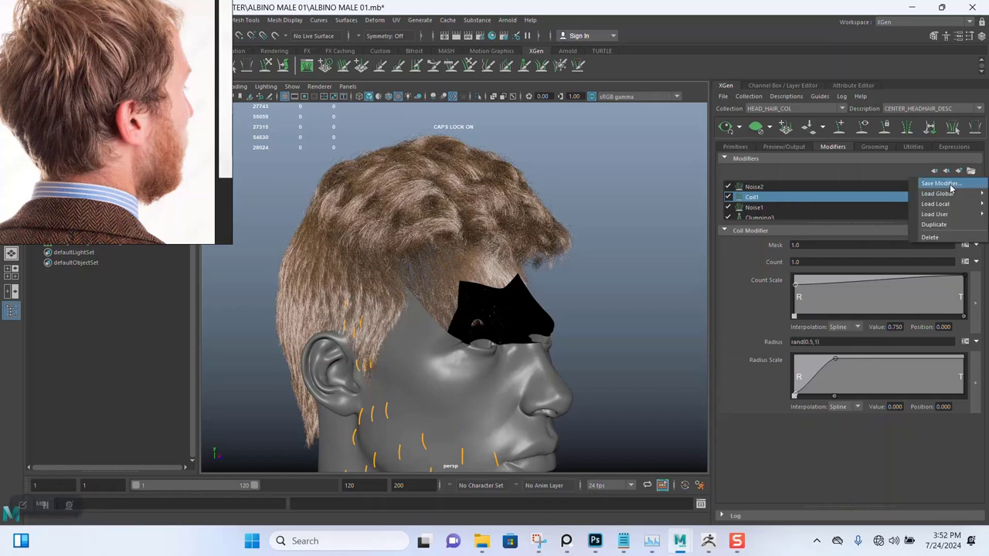
click(941, 183)
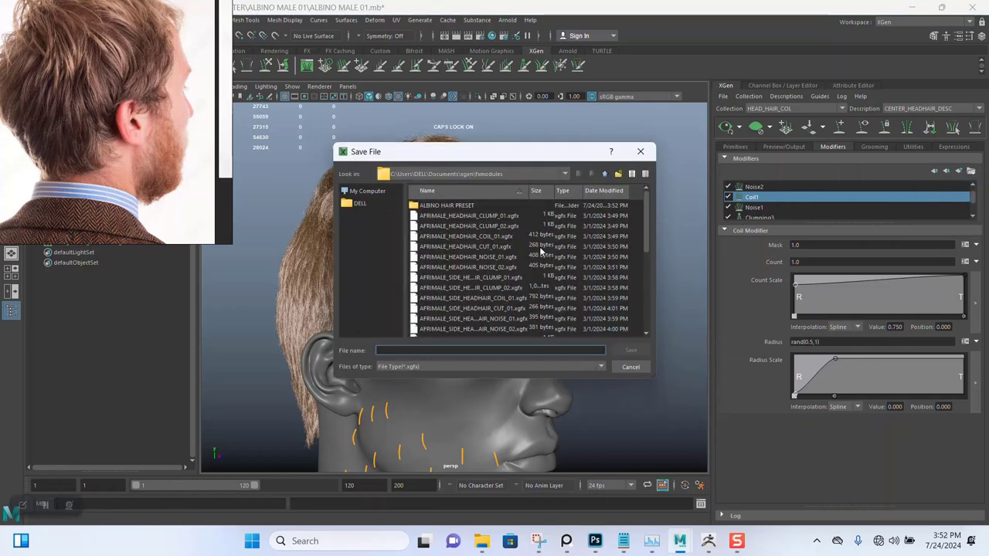
double_click(447, 205)
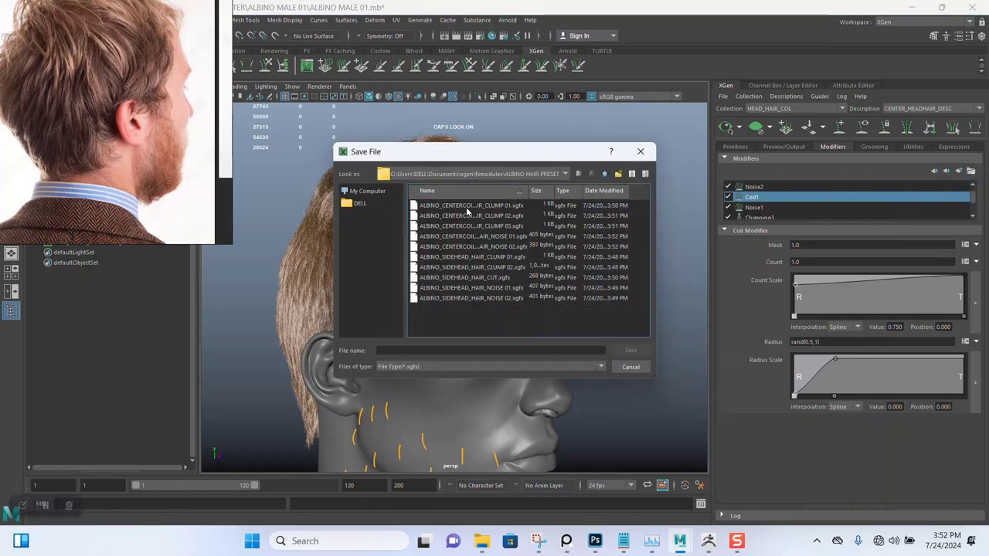
click(448, 350)
text(ALBINO_CENTERCOIL_HEAD_HAIR_NOISE)
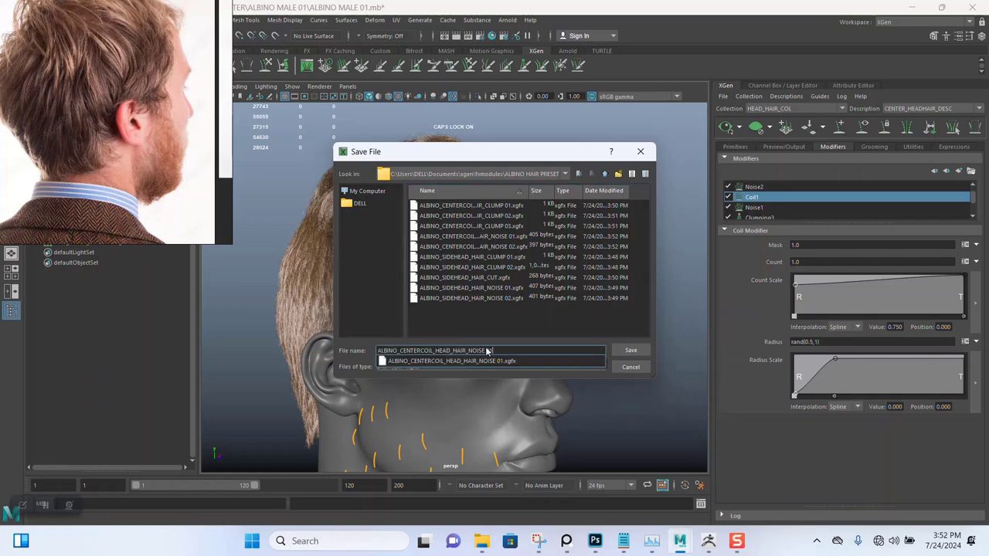
key(BackSpace)
key(BackSpace)
key(BackSpace)
key(BackSpace)
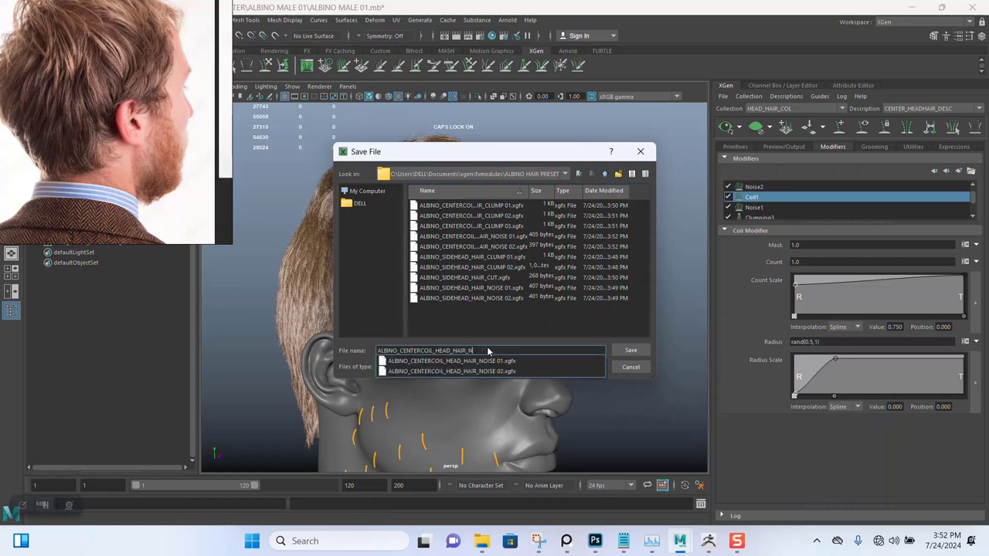
key(BackSpace)
text(COIL)
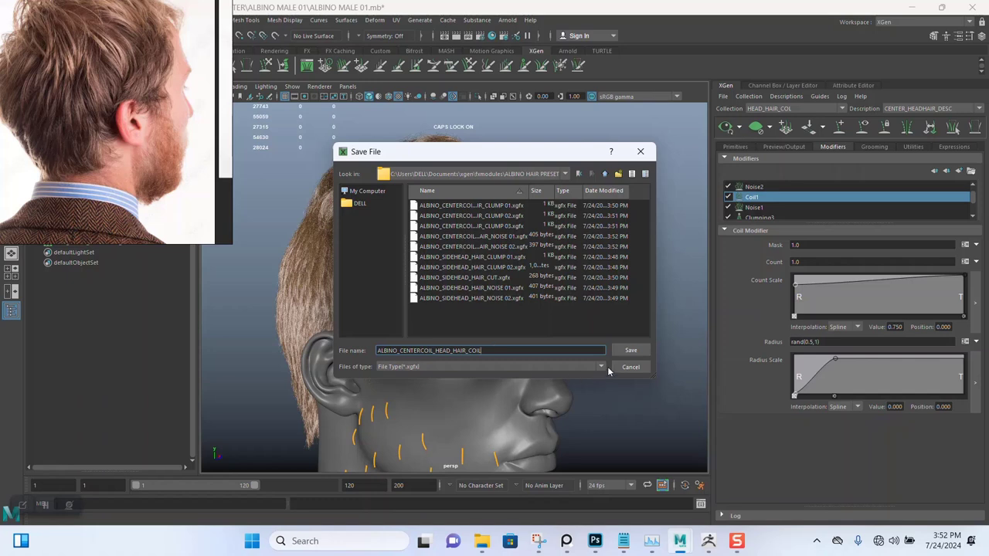
click(627, 352)
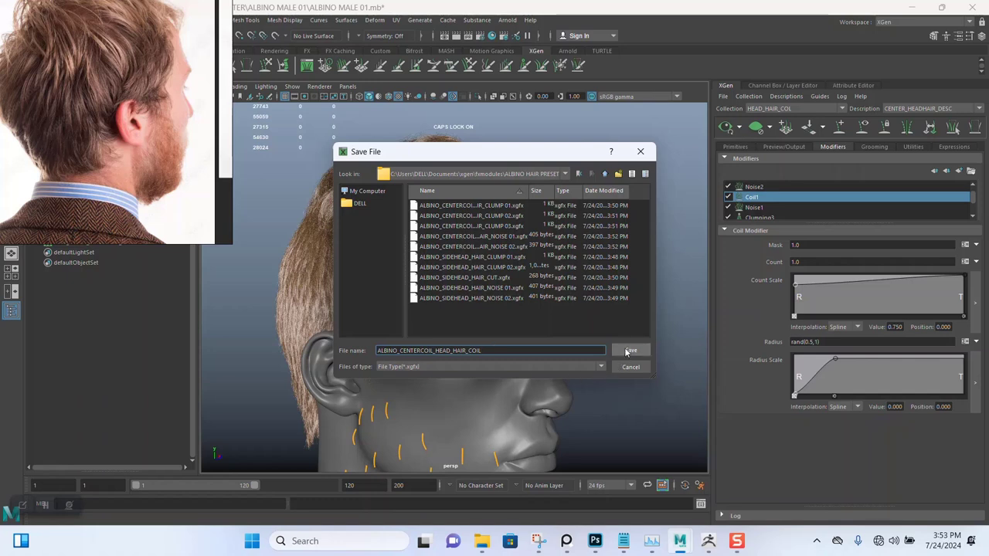
Finish the coil save, then save Cut1 as ALBINO_CENTERCOIL_HEAD_HAIR_CUT in ALBINO HAIR PRESET
click(627, 352)
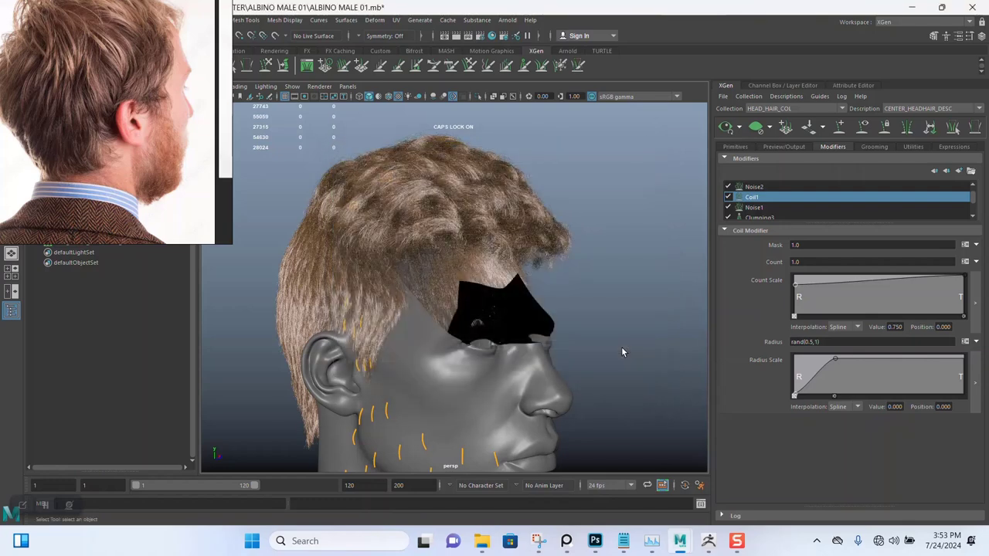
scroll(757, 195, up, 1)
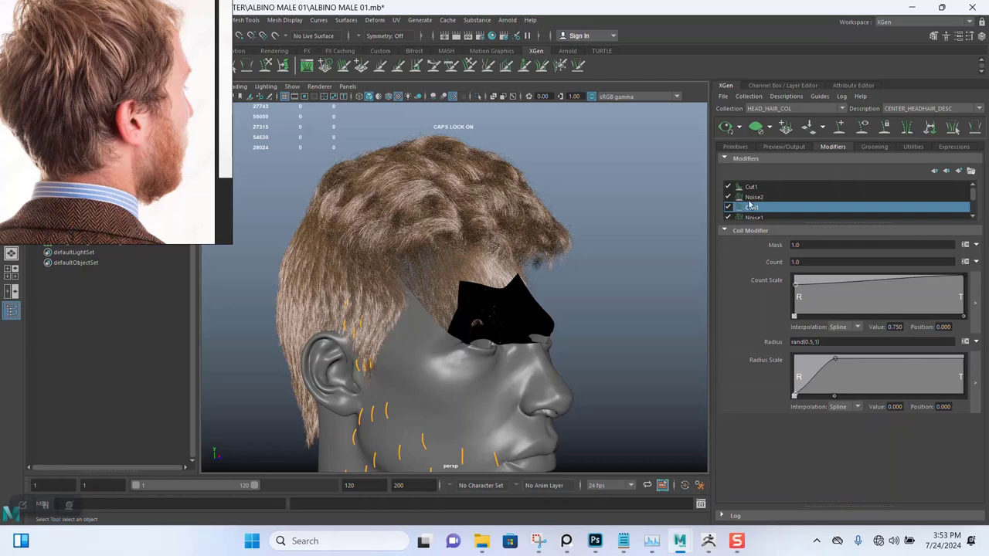
click(751, 187)
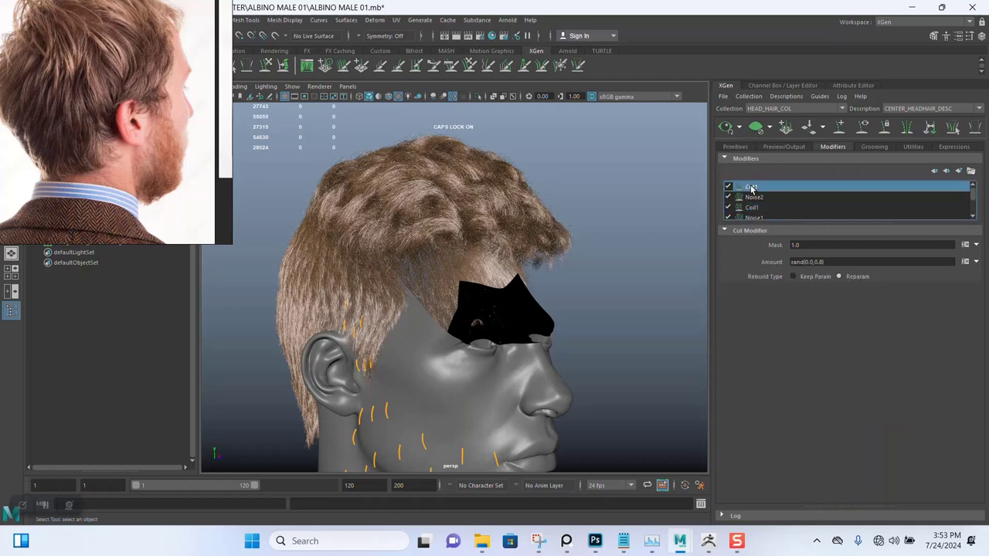
click(971, 171)
click(946, 184)
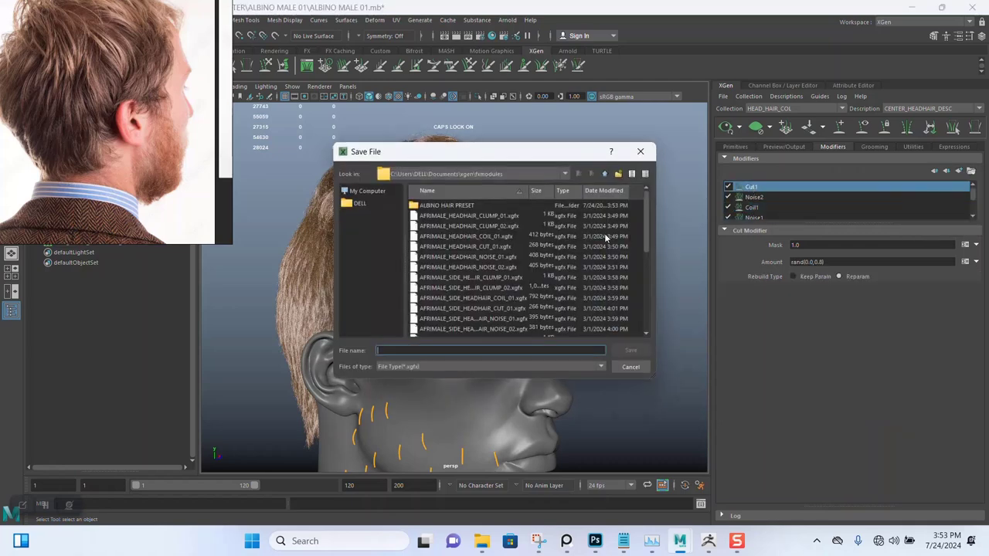
double_click(454, 204)
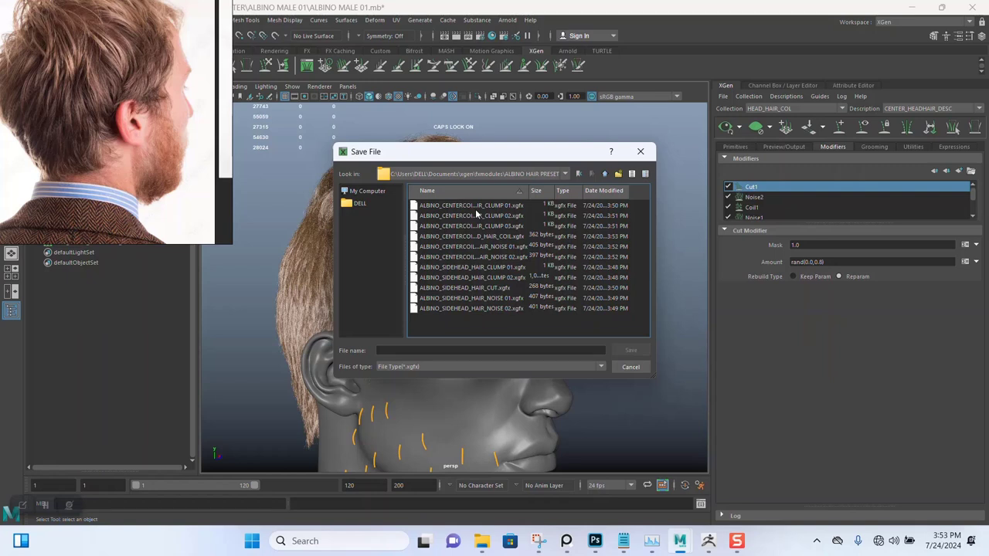
click(468, 350)
text(ALBINO_CENTERCOIL_HEAD_HAIR_NOISE 01)
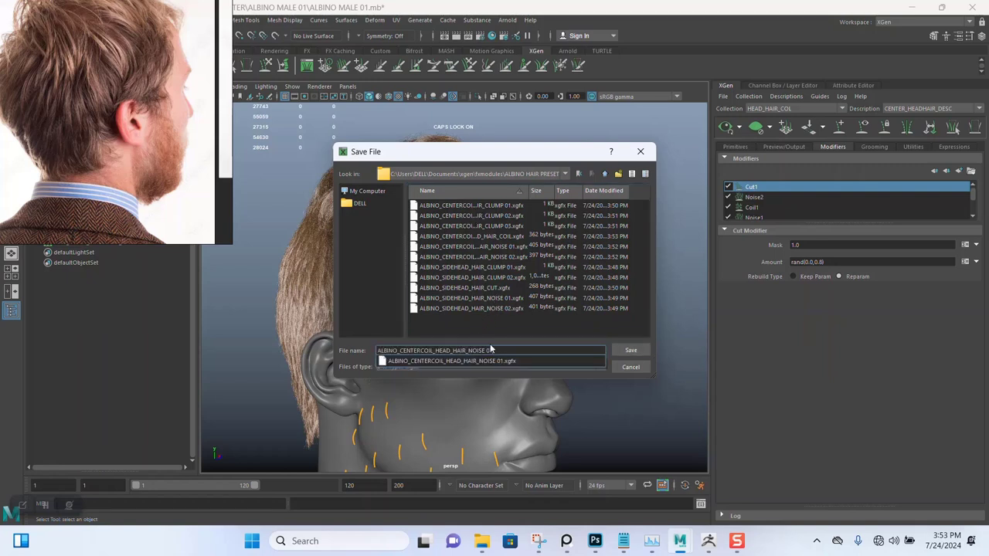
key(BackSpace)
key(BackSpace)
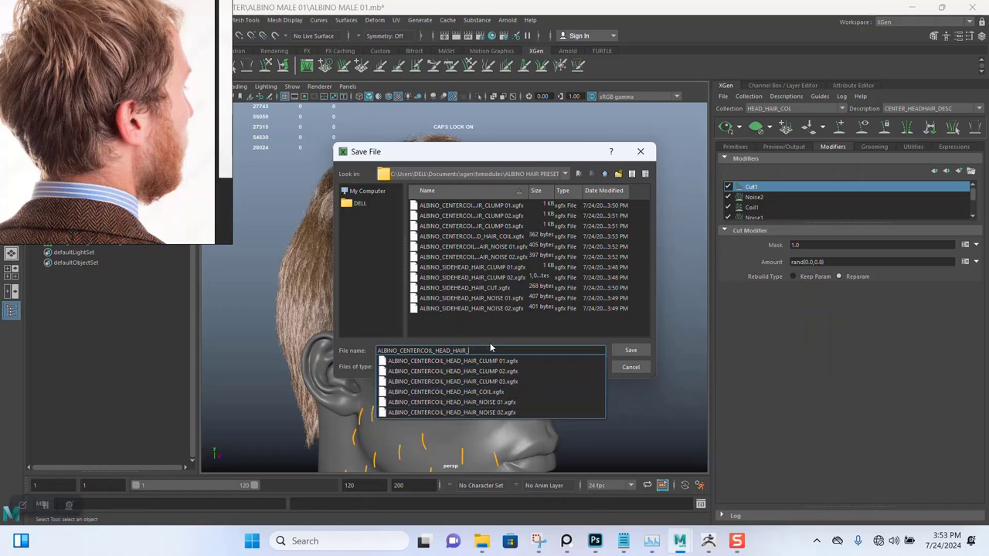
text(CUT)
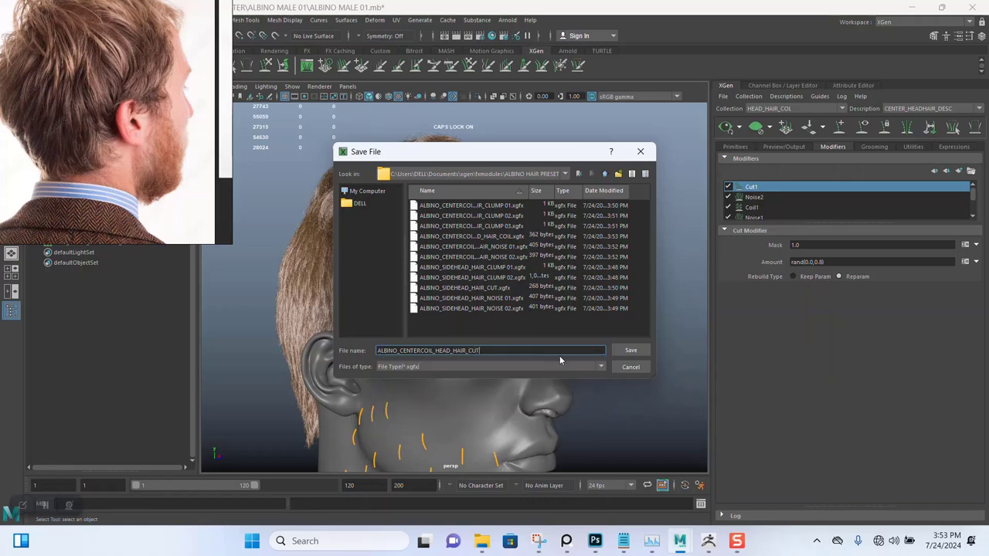
click(625, 351)
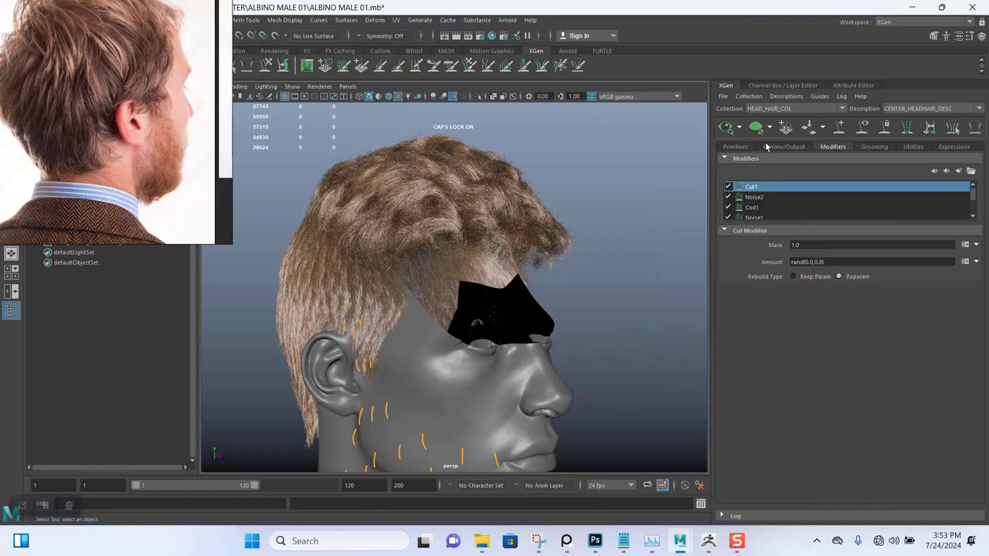
Switch to BACK_SIDES_HEADHAIR_DESC and the AFRO_HEAD_HAIR_COLL collection, then select Clumping1
click(726, 129)
click(912, 109)
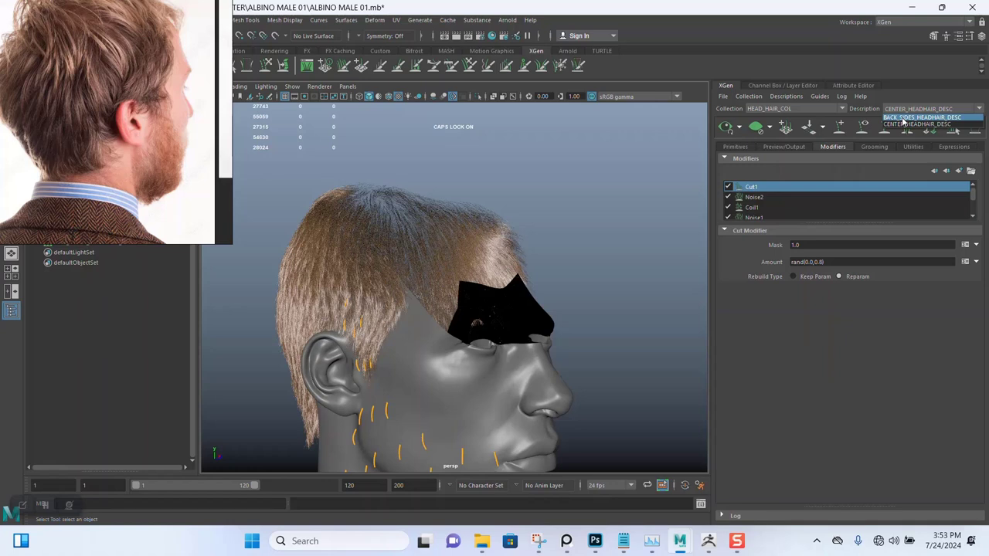
click(904, 117)
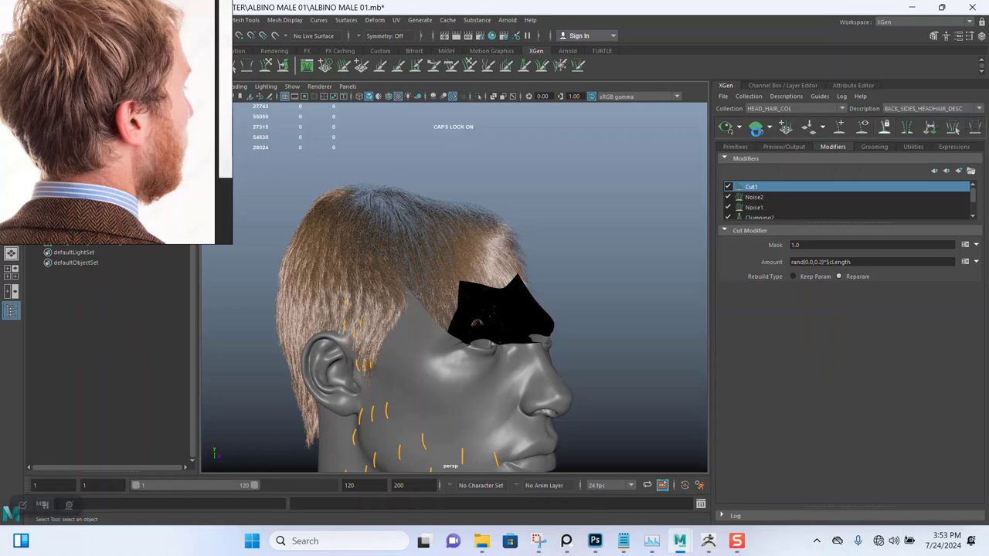
click(757, 128)
click(790, 109)
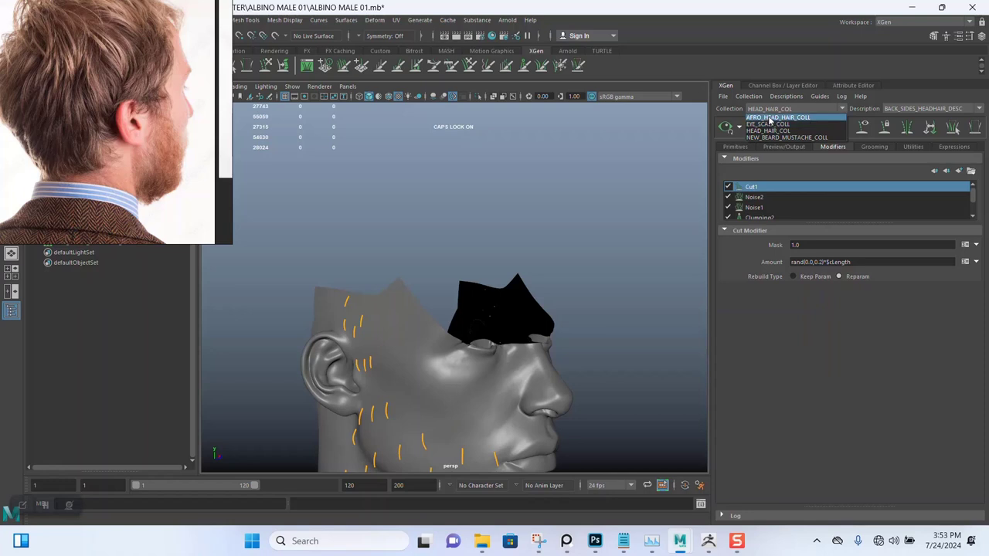
click(770, 118)
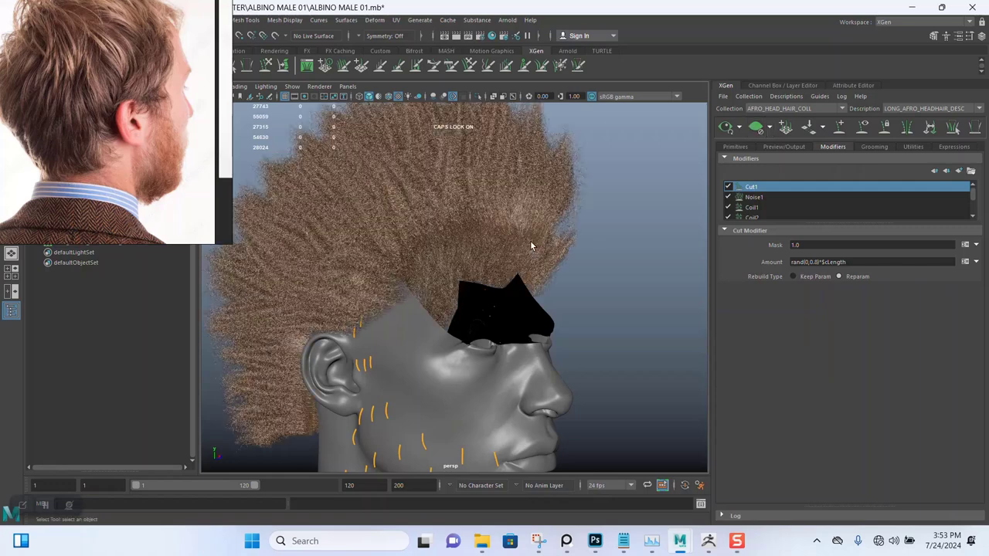
scroll(762, 209, down, 3)
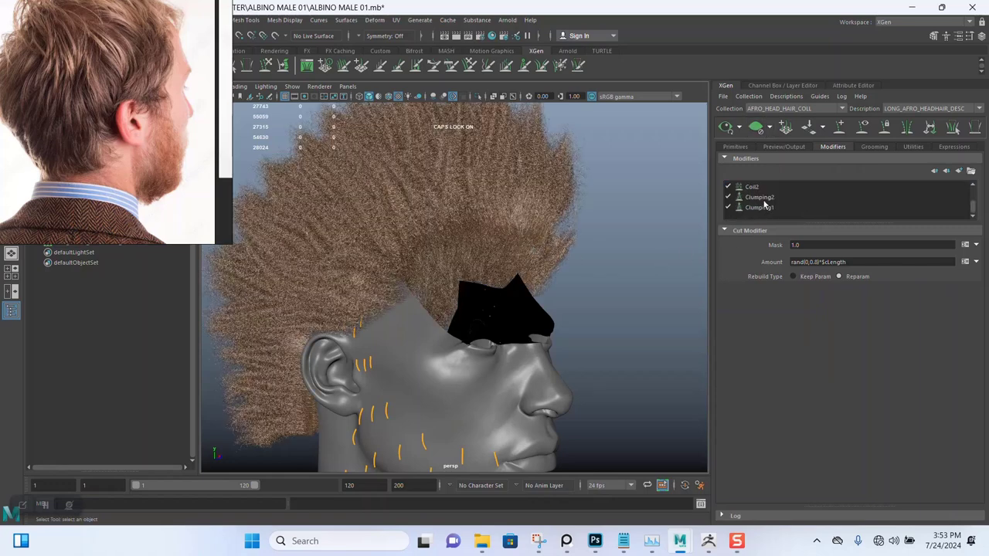
click(762, 208)
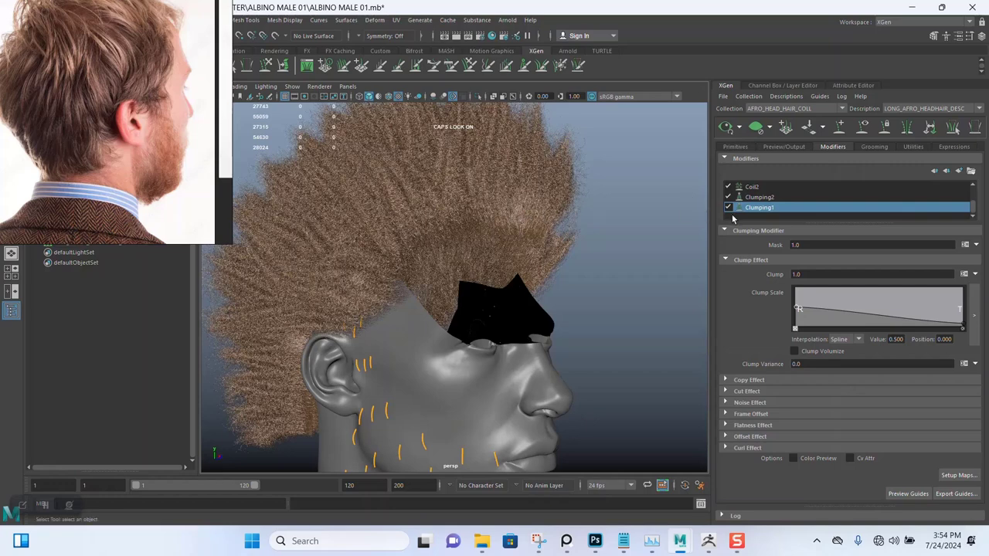
Start saving Clumping1 in ALBINO HAIR PRESET, naming it ALBINO_LONG_AFRO_HEAD_HAIR_CLUMP 01
click(971, 171)
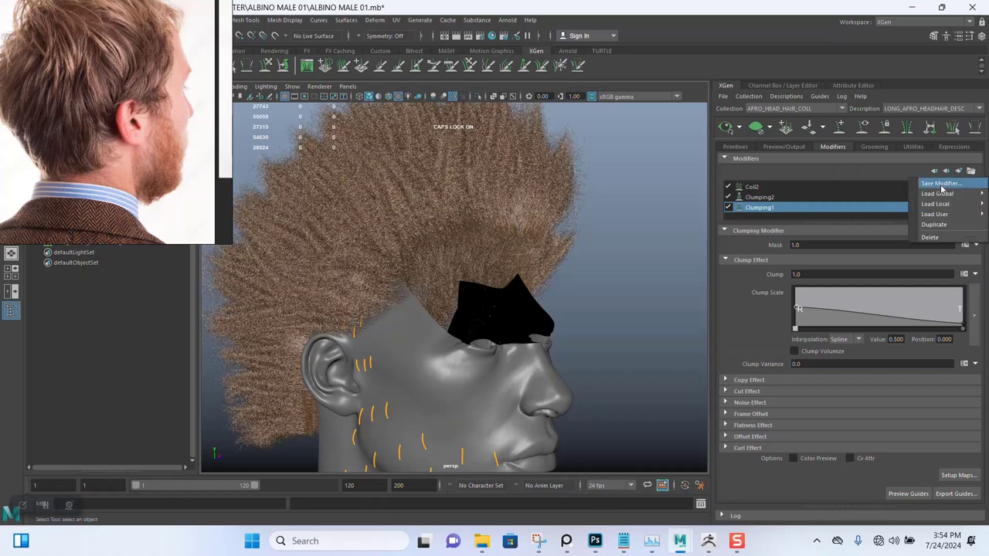
click(944, 190)
double_click(443, 206)
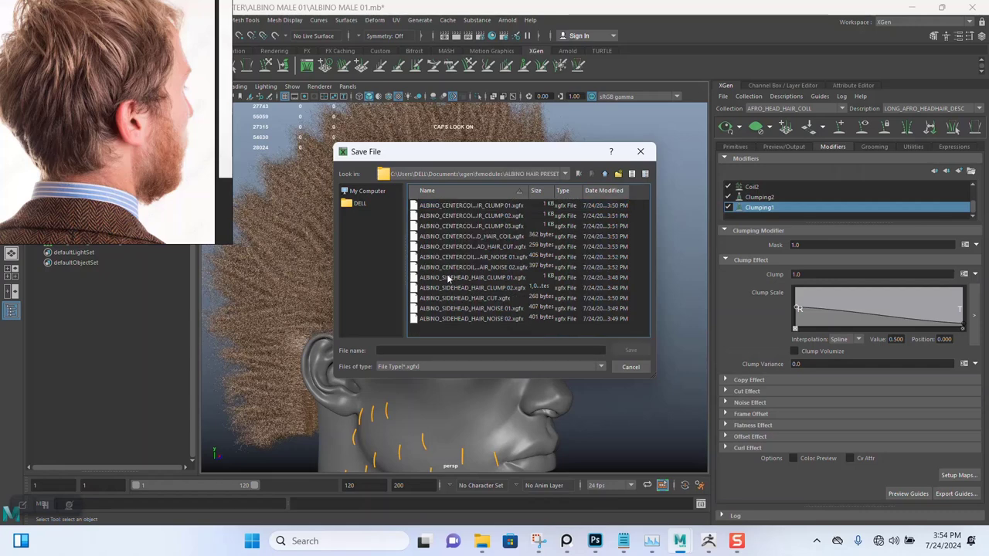
click(426, 352)
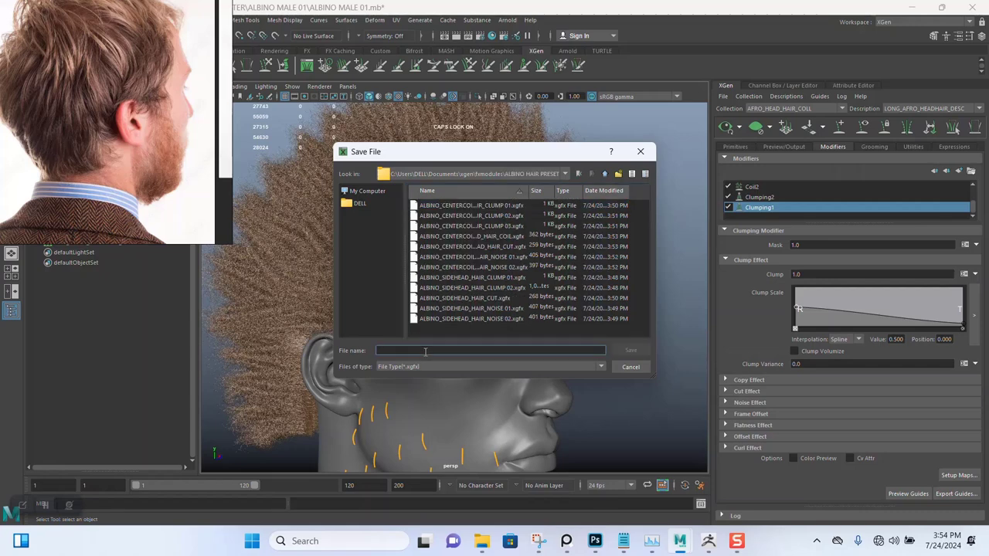
text(ALBINO_CENTERCOIL_HEAD_HAIR_NOISE 01)
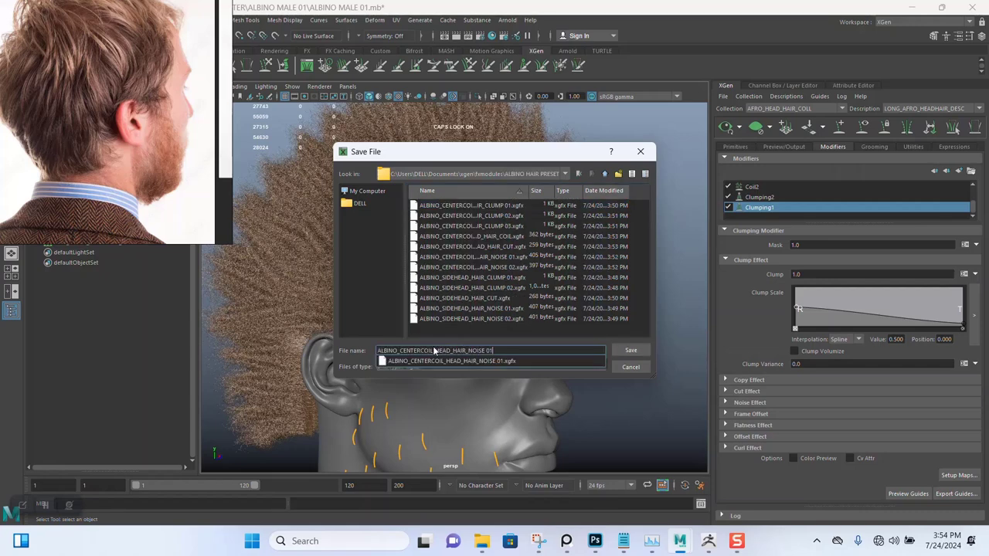
click(430, 351)
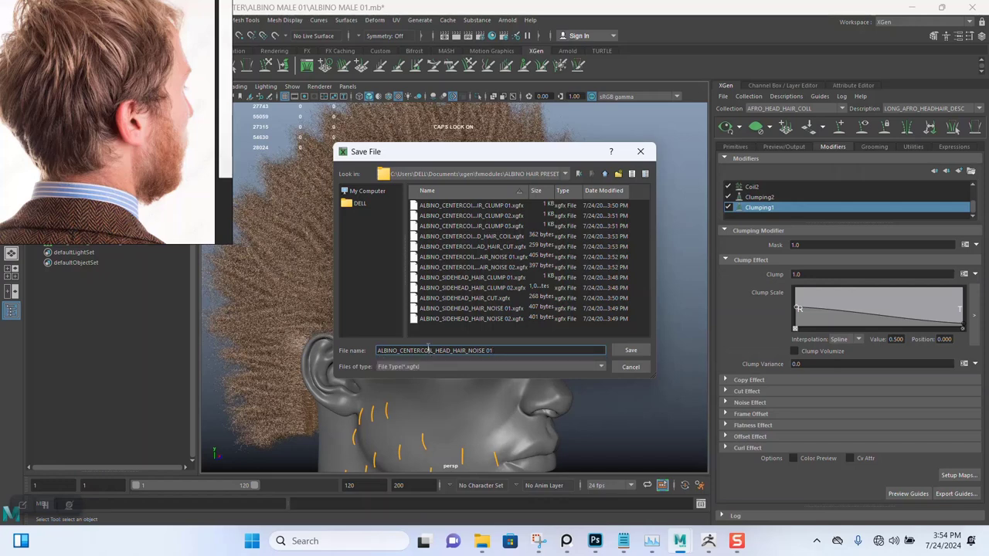
double_click(429, 351)
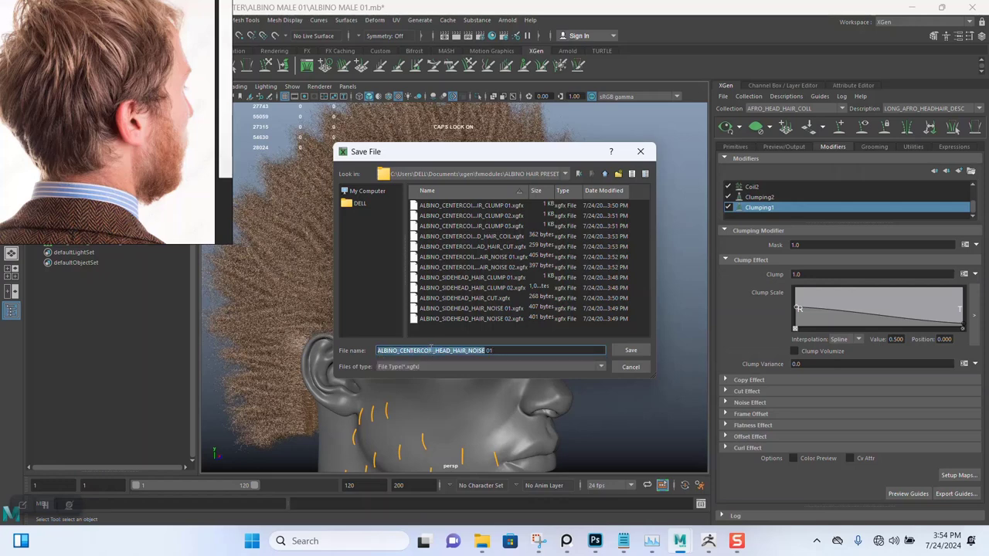
drag(429, 350, 410, 350)
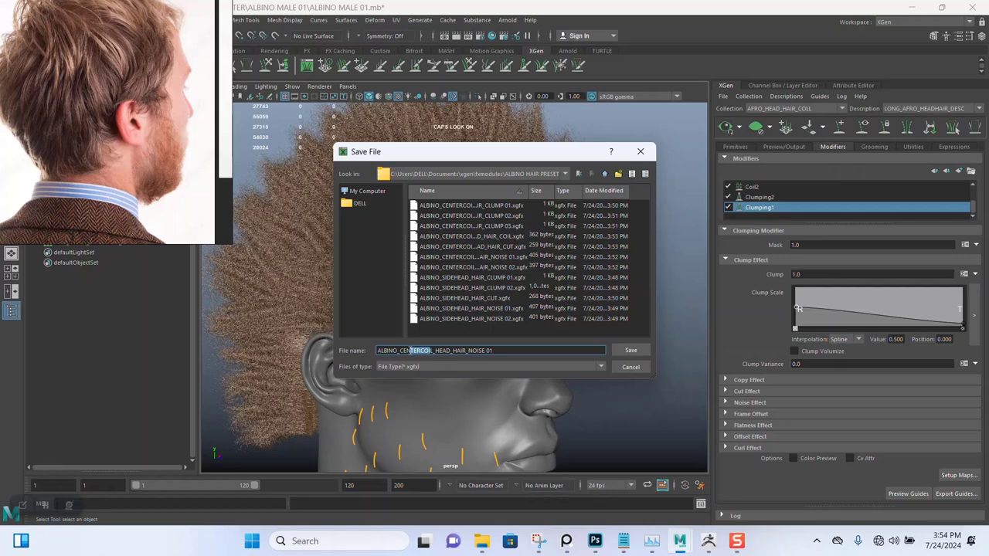
key(BackSpace)
key(BackSpace)
key(BackSpace)
text(ONG)
text(_AFRO)
click(509, 350)
key(BackSpace)
key(BackSpace)
key(BackSpace)
key(BackSpace)
key(BackSpace)
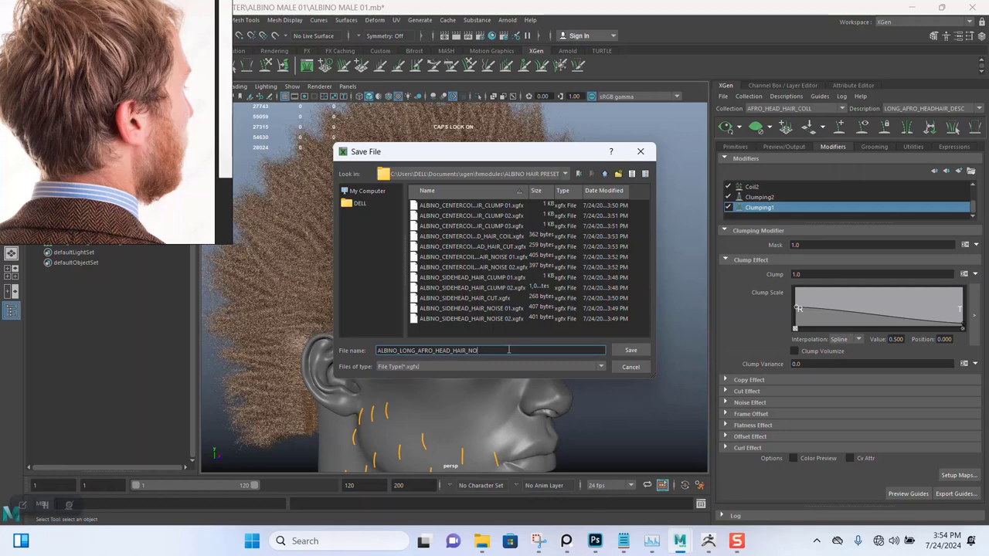
key(BackSpace)
key(BackSpace)
text(M)
text(P 01)
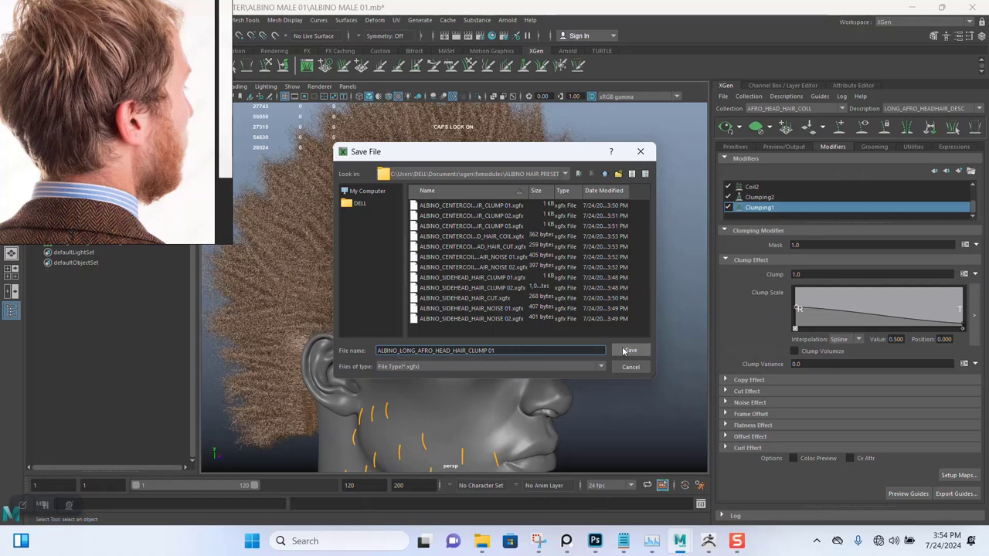
Copy the file name for reuse and save the Clumping1 preset
triple_click(418, 352)
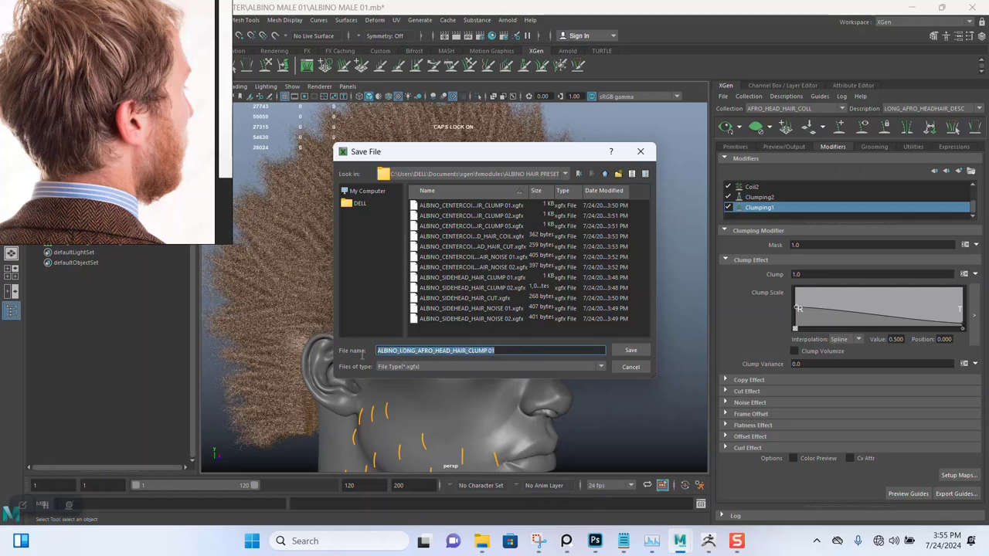
right_click(420, 352)
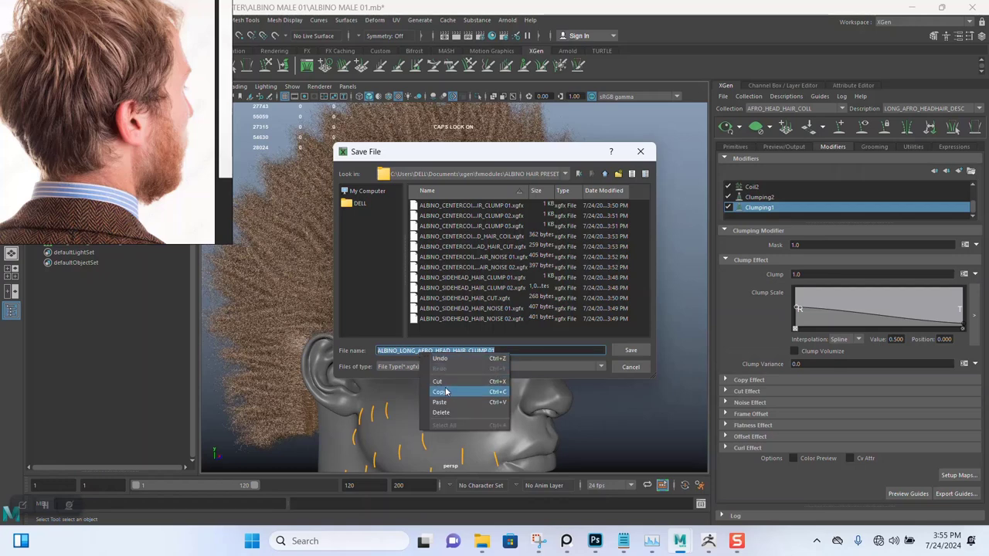
click(445, 391)
click(631, 350)
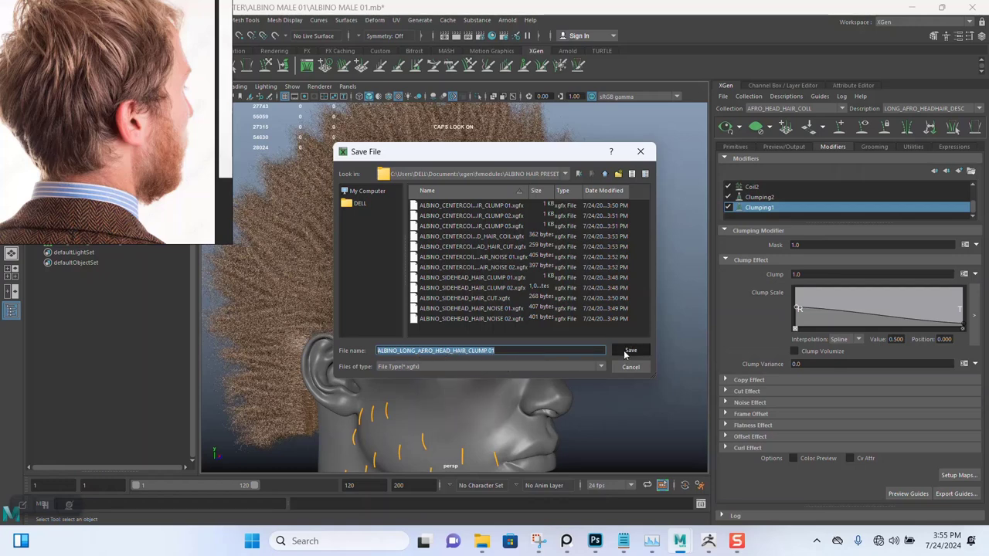
Select Clumping2 and save it as ALBINO_LONG_AFRO_HEAD_HAIR_CLUMP 02 from the pasted name
click(751, 196)
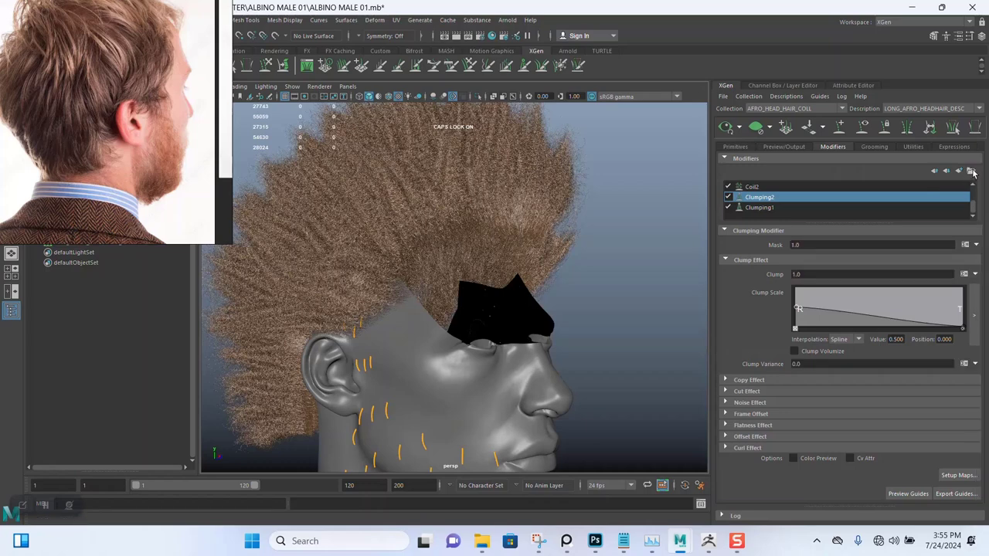
alt+drag(618, 246, 627, 244)
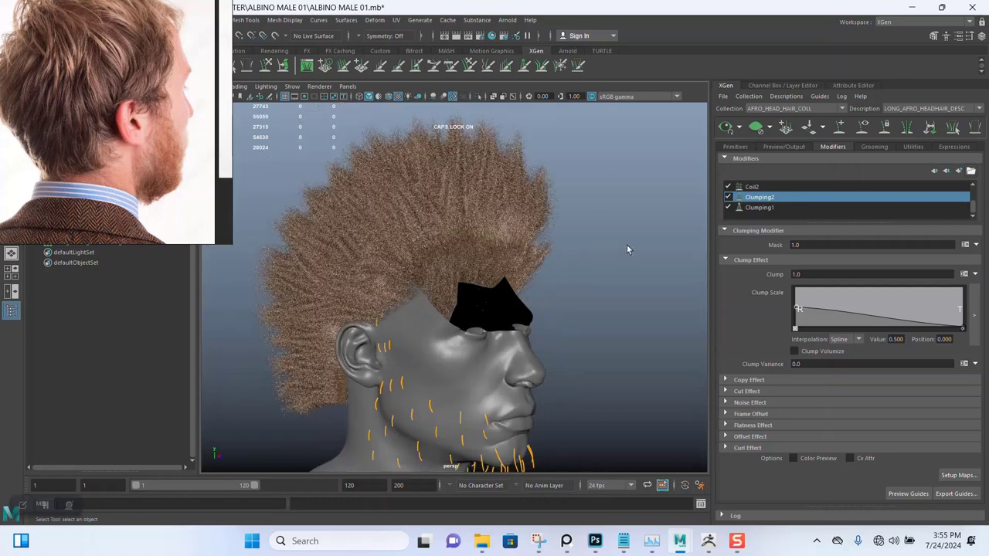
click(971, 171)
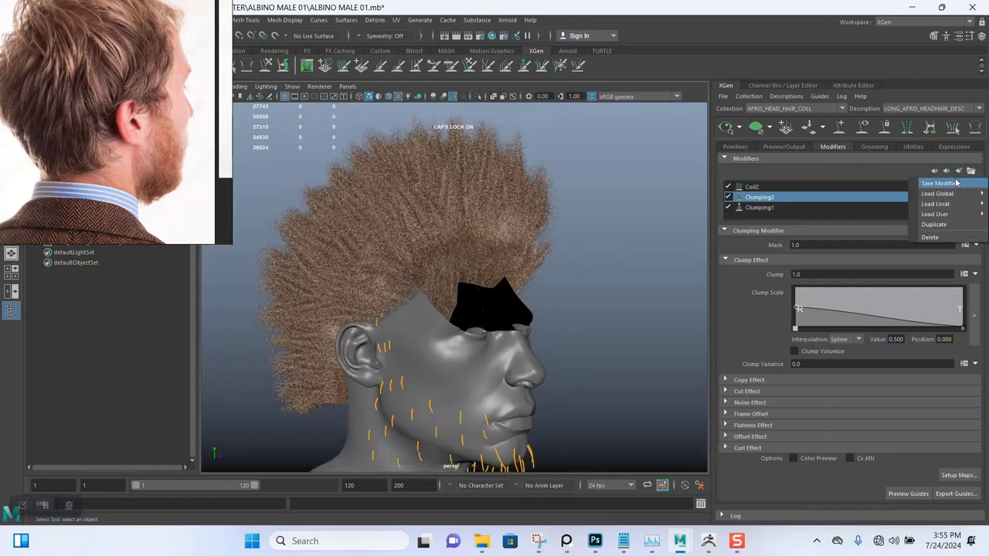
click(944, 182)
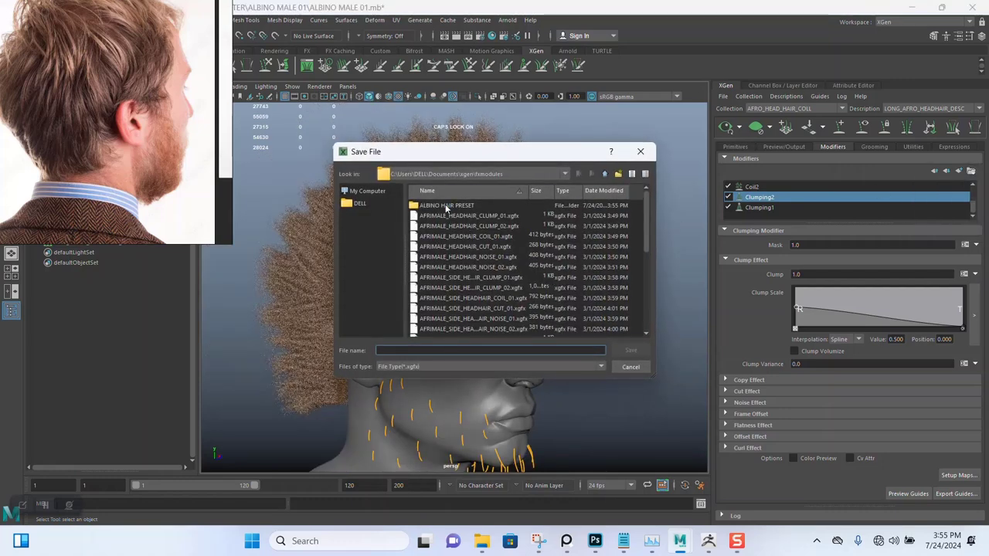
double_click(446, 205)
click(444, 350)
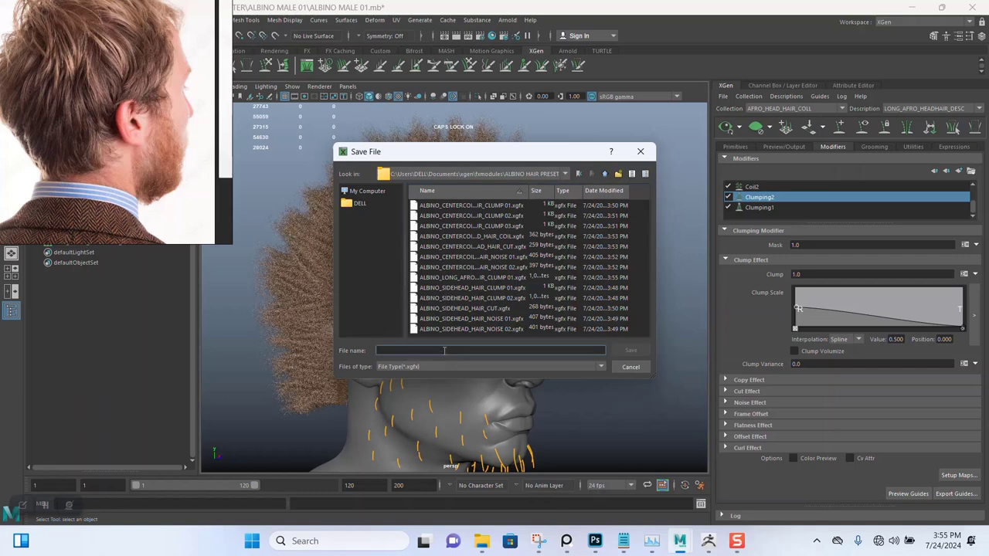
key(ctrl+v)
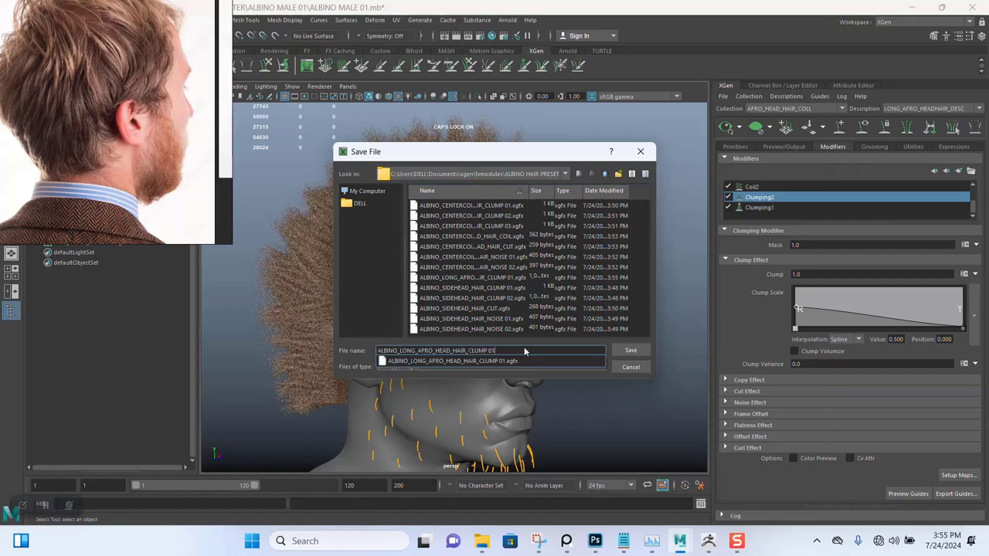
text(2)
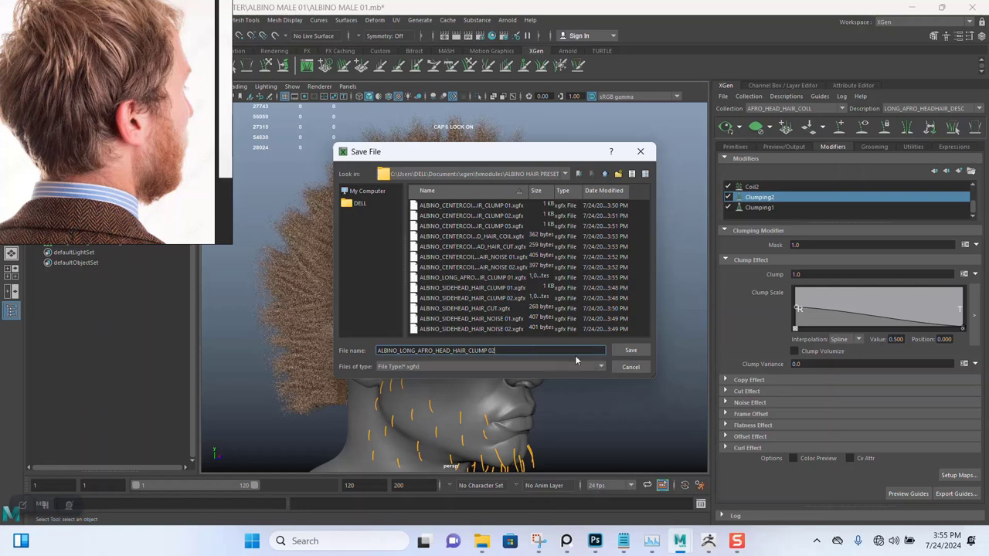
click(629, 351)
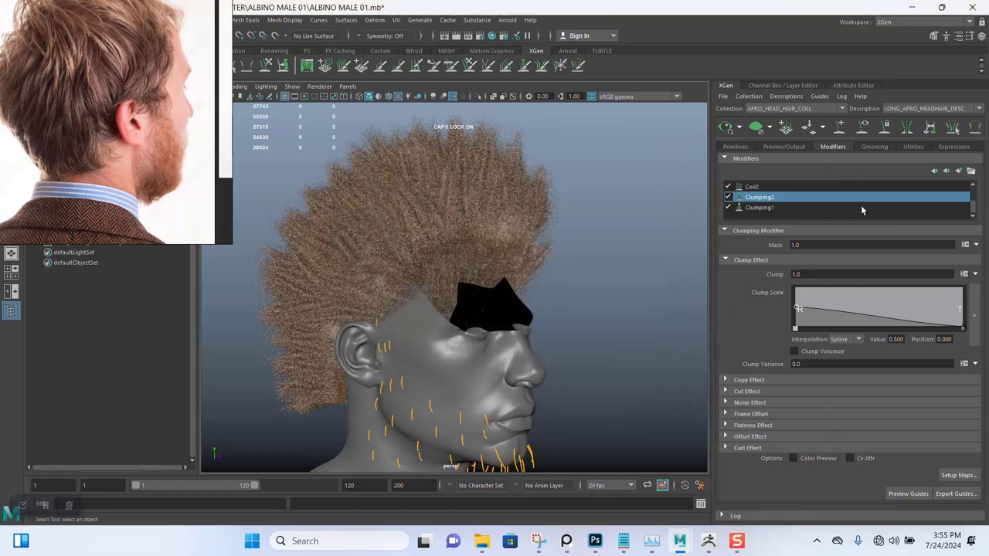
Select Coil2 and enlarge the Modifiers list to show all modifiers
scroll(753, 197, up, 2)
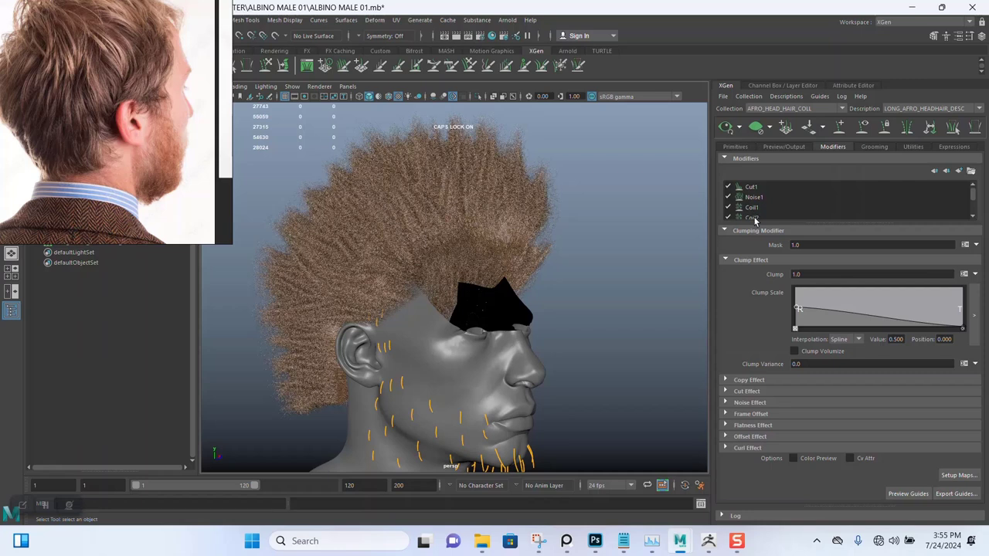
click(754, 216)
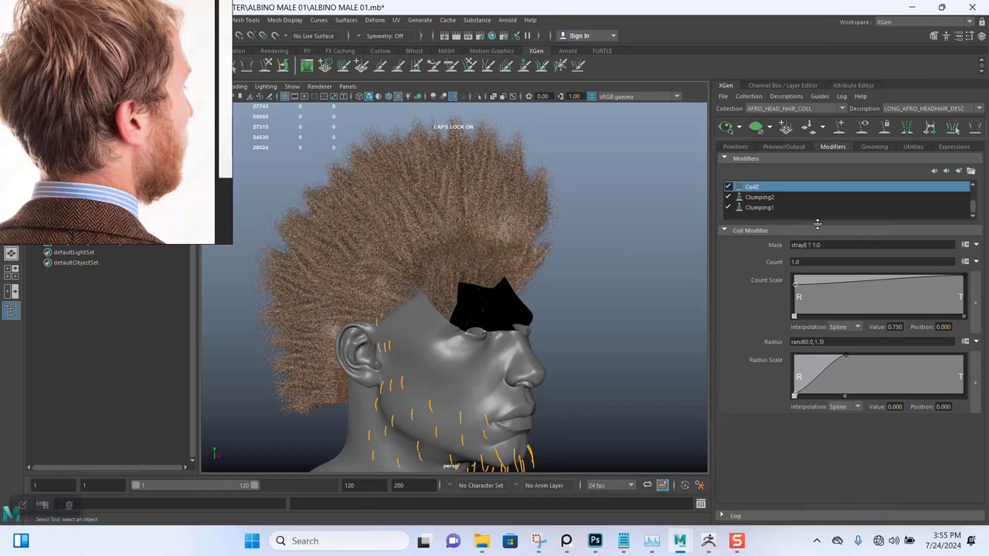
mouse_move(818, 223)
mouse_down()
mouse_move(821, 276)
mouse_move(820, 264)
mouse_up()
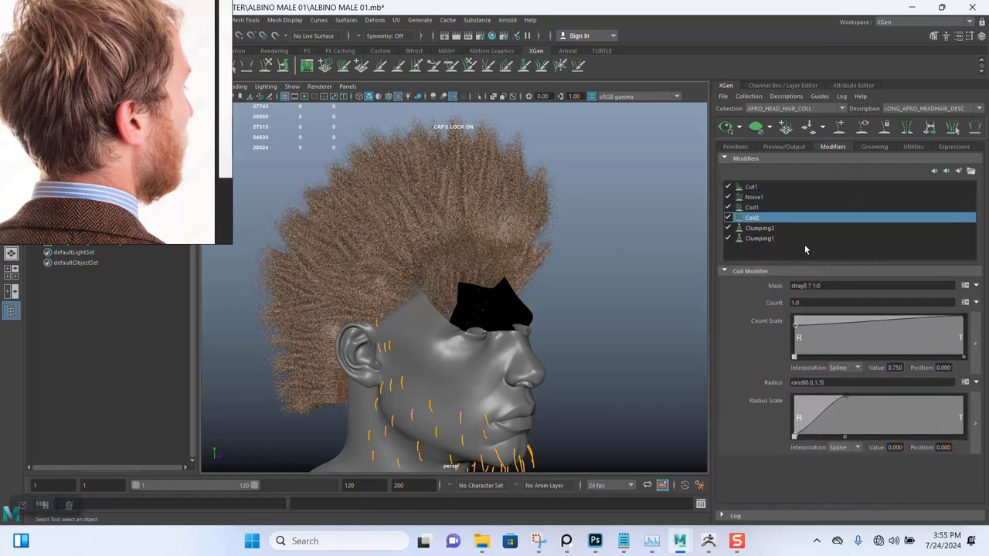
Save Coil2 in ALBINO HAIR PRESET as ALBINO_LONG_AFRO_HEAD_HAIR_COIL 02
click(972, 171)
click(956, 184)
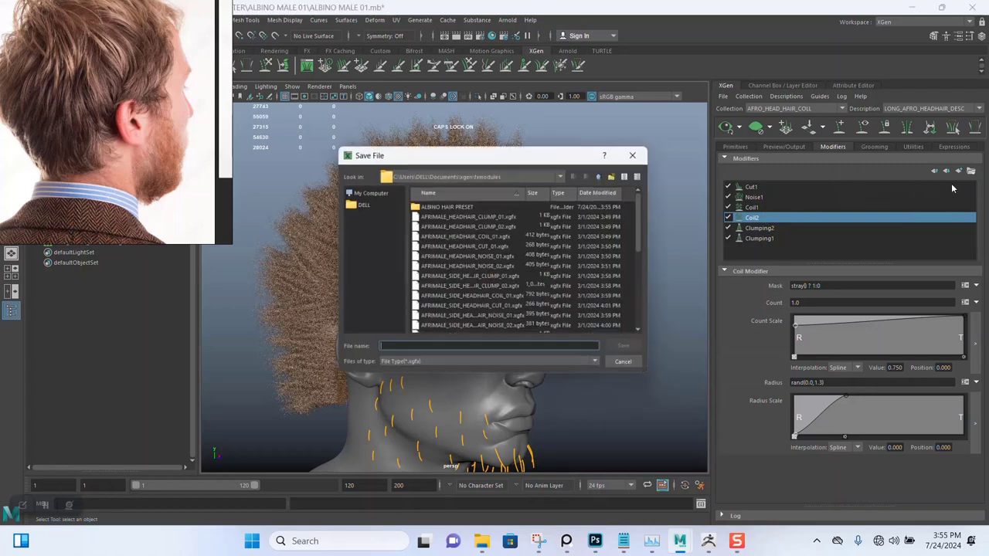
double_click(453, 206)
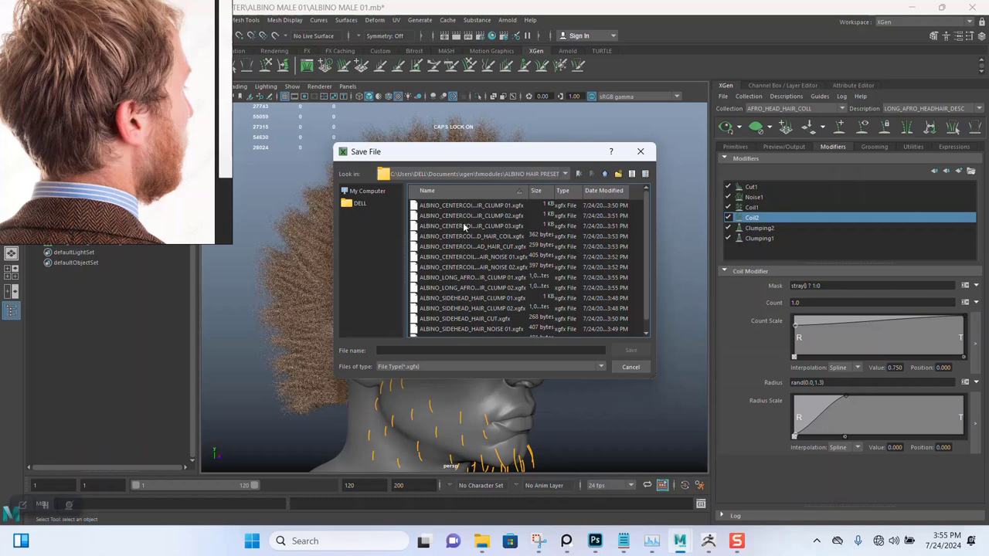
click(475, 349)
text(ALBINO_LONG_AFRO_HEAD_HAIR_CLUMP 01)
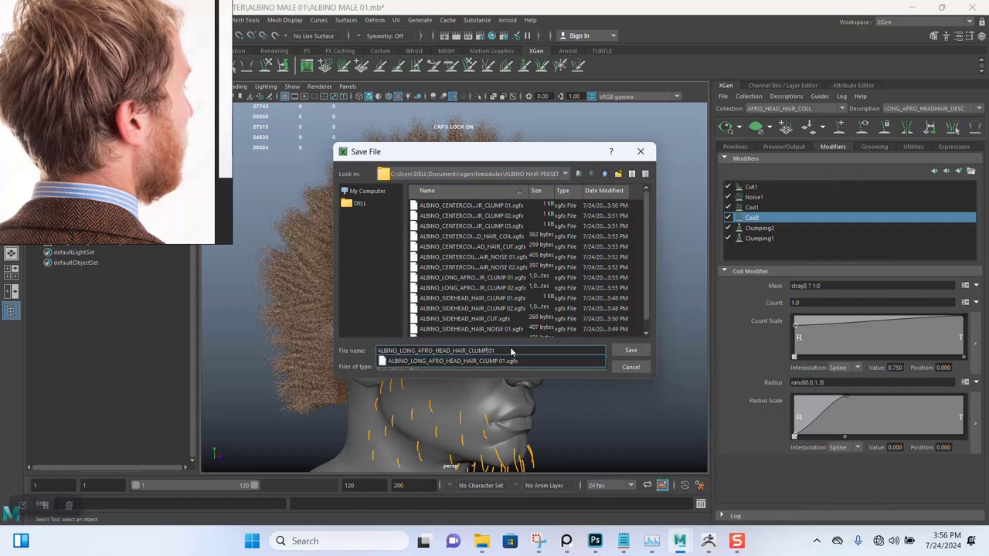
key(BackSpace)
key(BackSpace)
key(BackSpace)
key(BackSpace)
key(BackSpace)
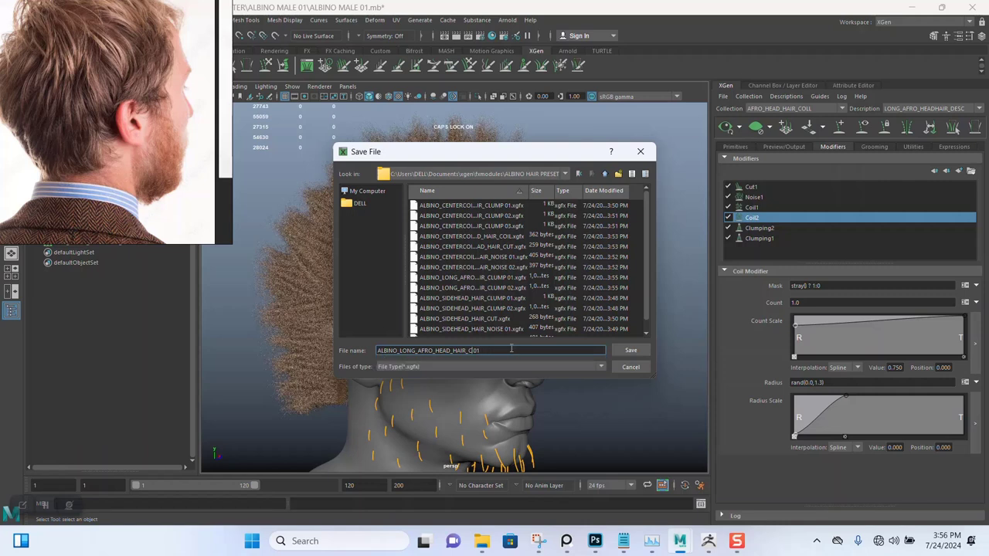
text(O)
text(IL)
key(BackSpace)
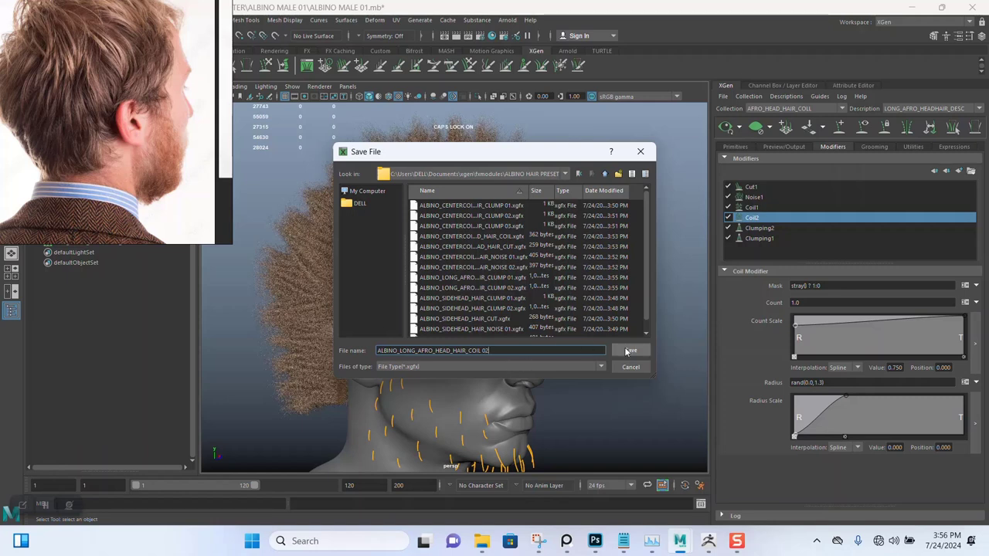
drag(517, 350, 374, 351)
key(ctrl+c)
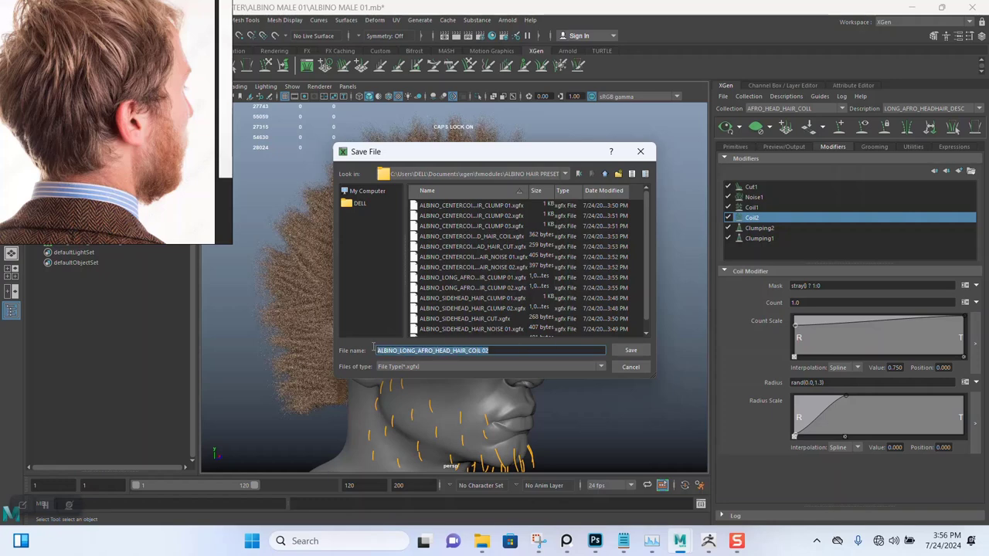
click(634, 350)
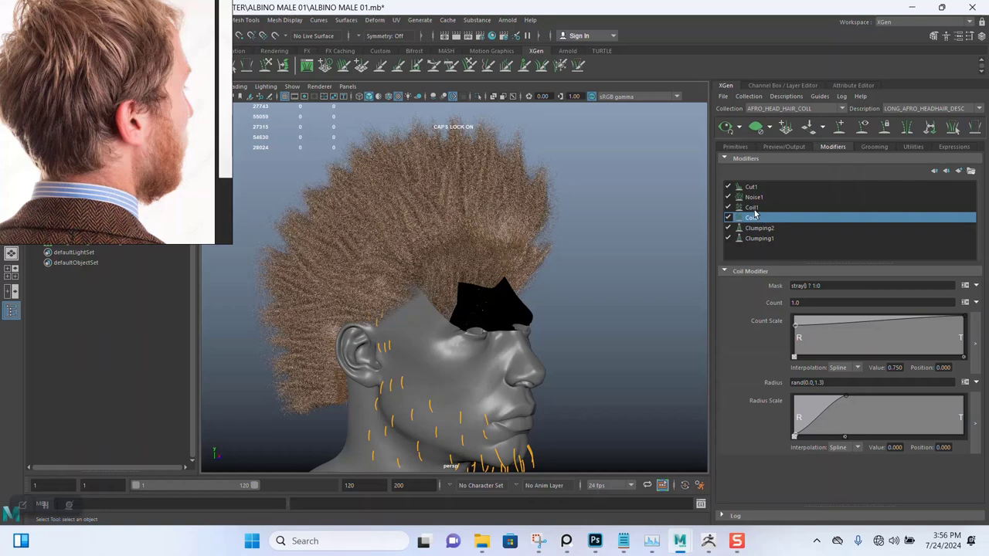
Select Coil1 and save it as ALBINO_LONG_AFRO_HEAD_HAIR_COIL 01, adapting the pasted COIL 02 name
click(751, 207)
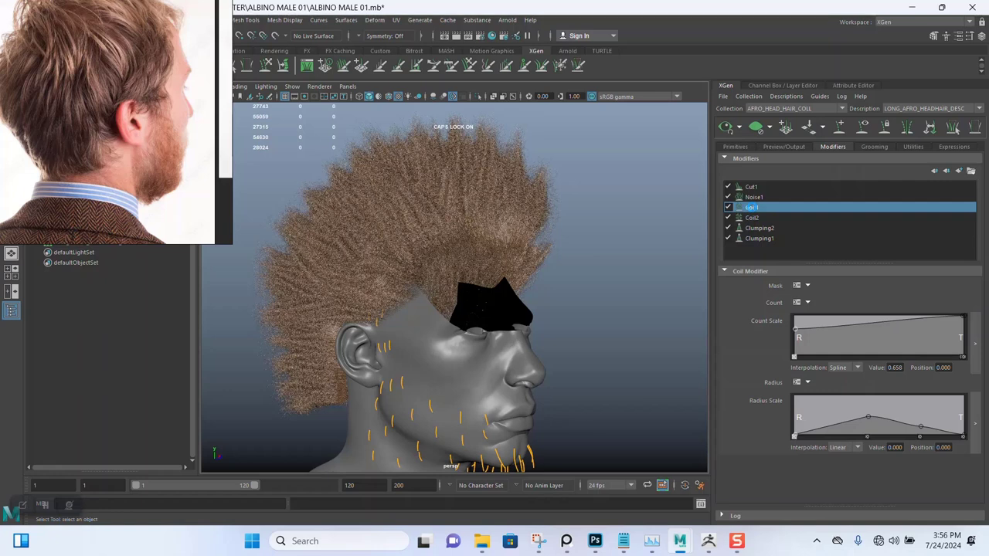
click(972, 171)
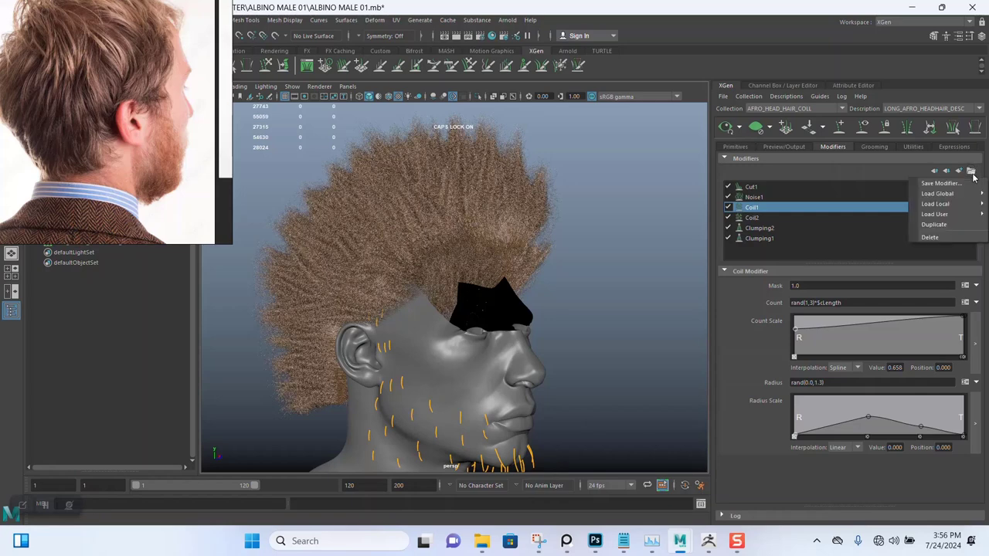
click(963, 184)
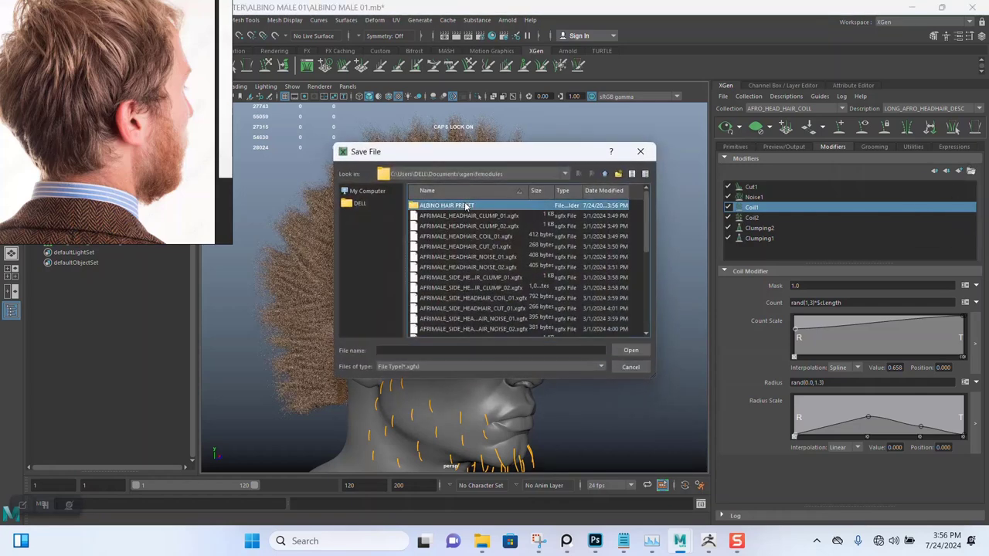
click(444, 353)
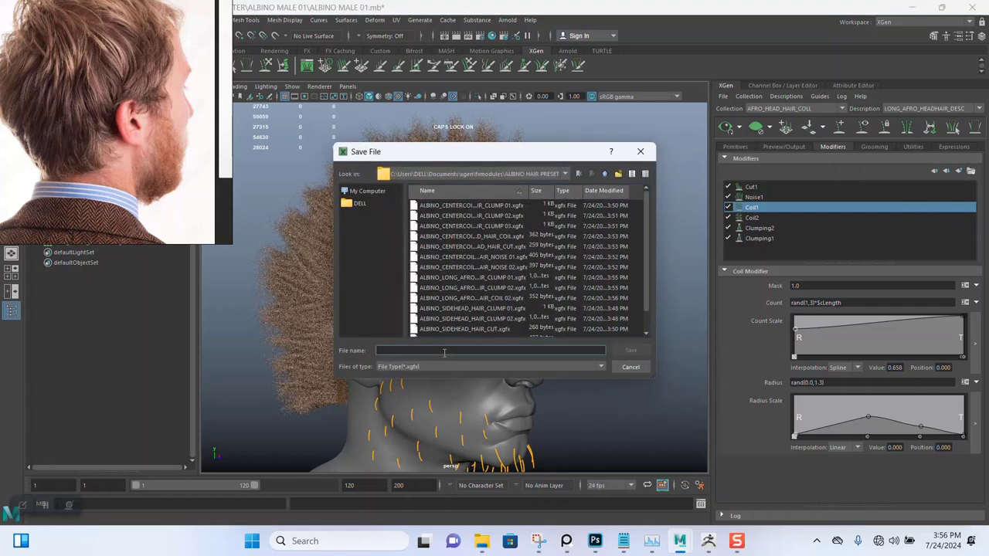
key(ctrl+v)
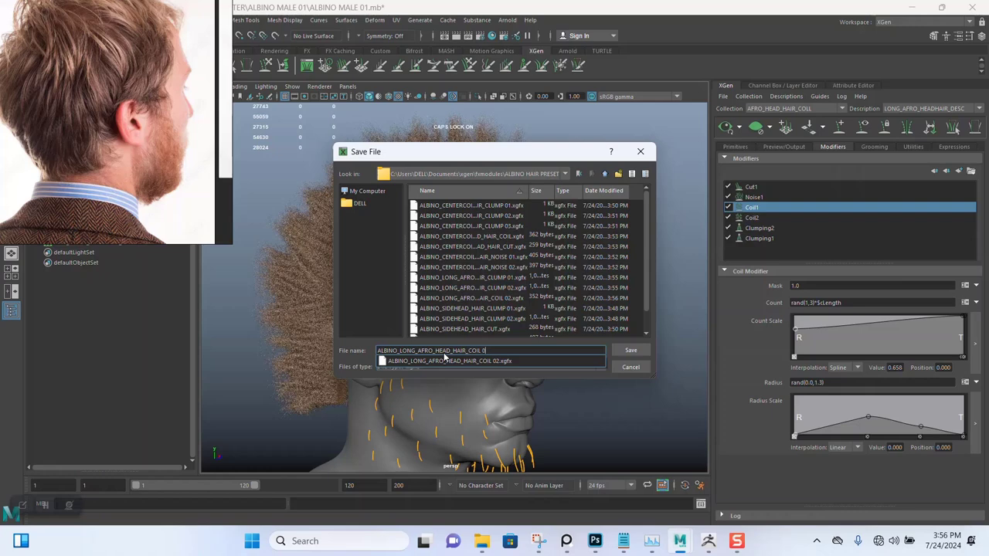
text(1)
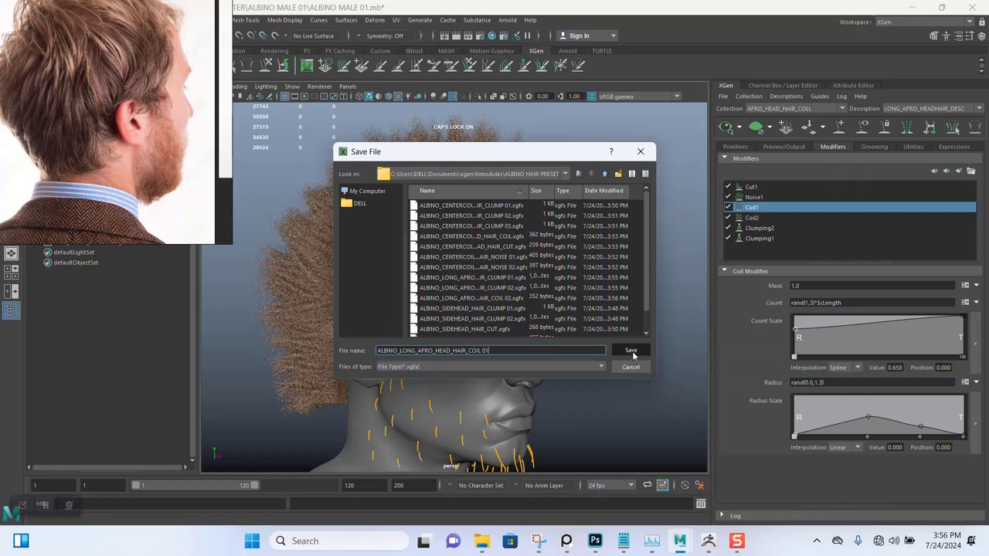
click(631, 351)
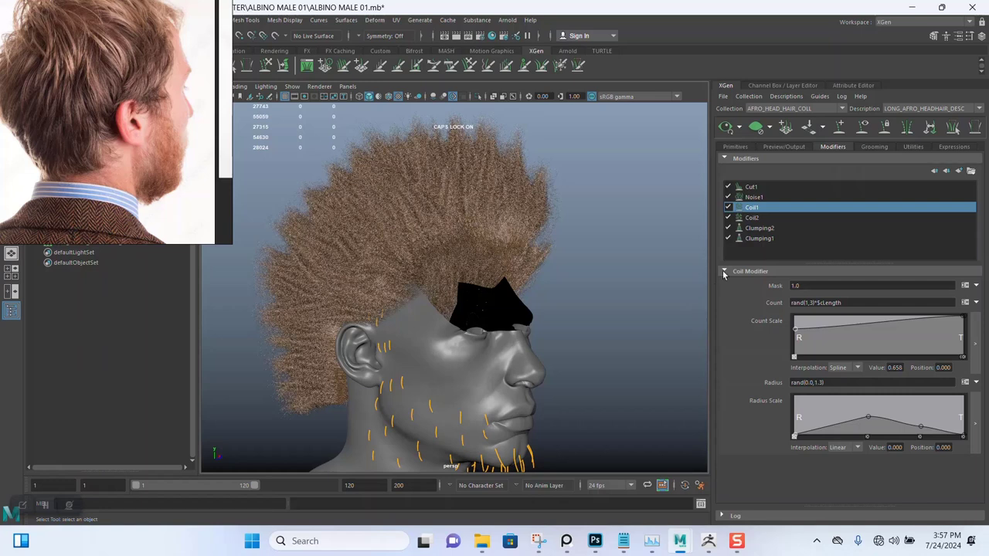
Select the Noise1 modifier and open its save-preset dialog in the ALBINO HAIR PRESET folder
click(754, 197)
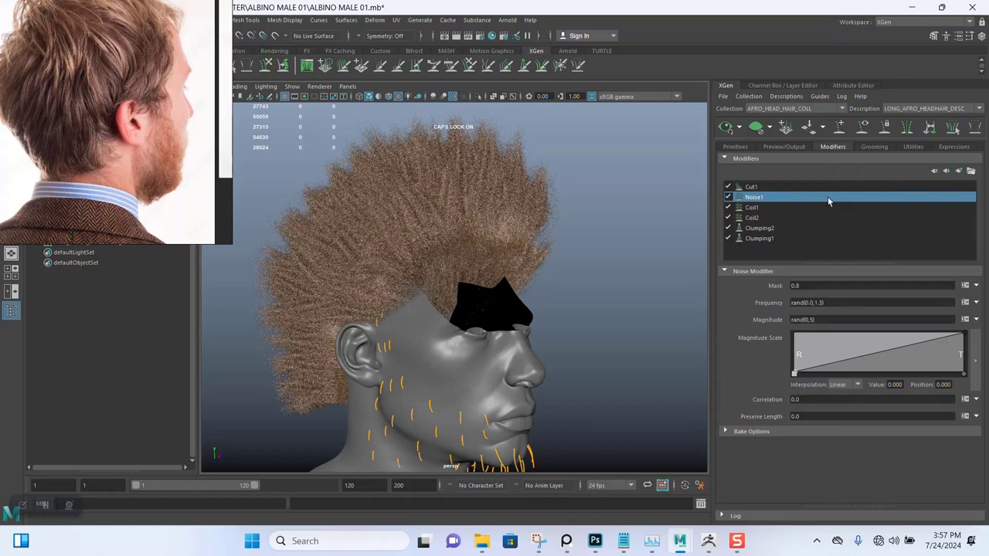
click(971, 170)
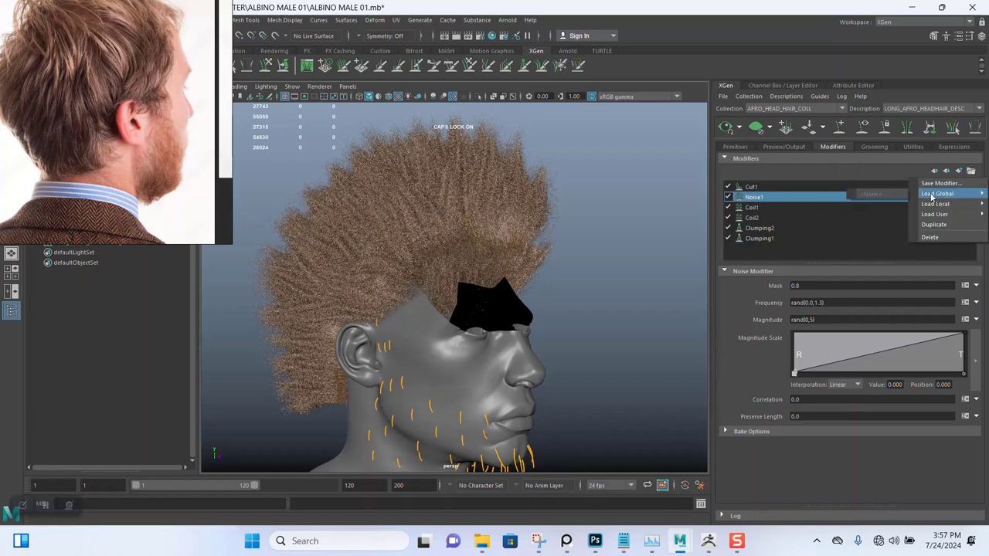
click(939, 183)
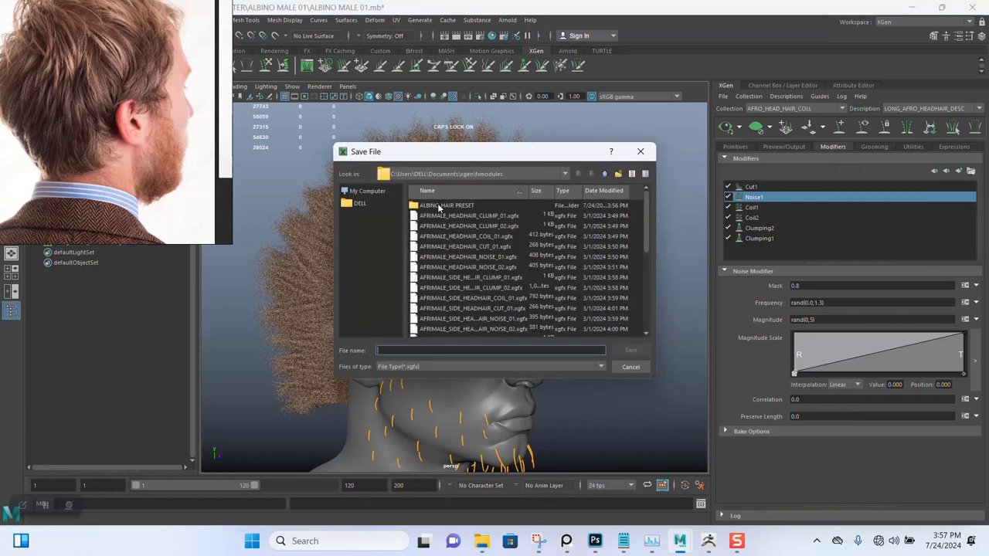
double_click(439, 206)
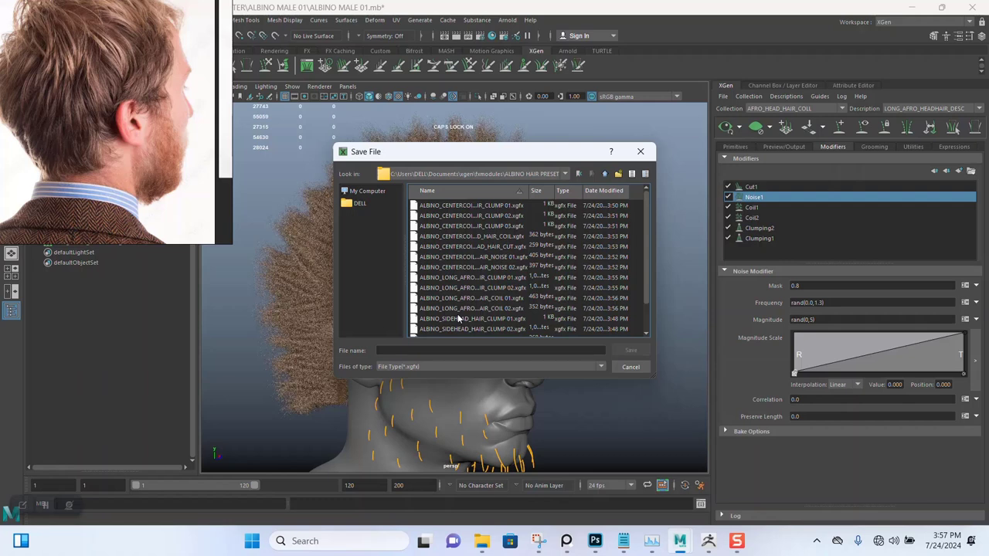
Name the preset ALBINO_LONG_AFRO_HEAD_HAIR_NOISE 01 and save it
click(435, 351)
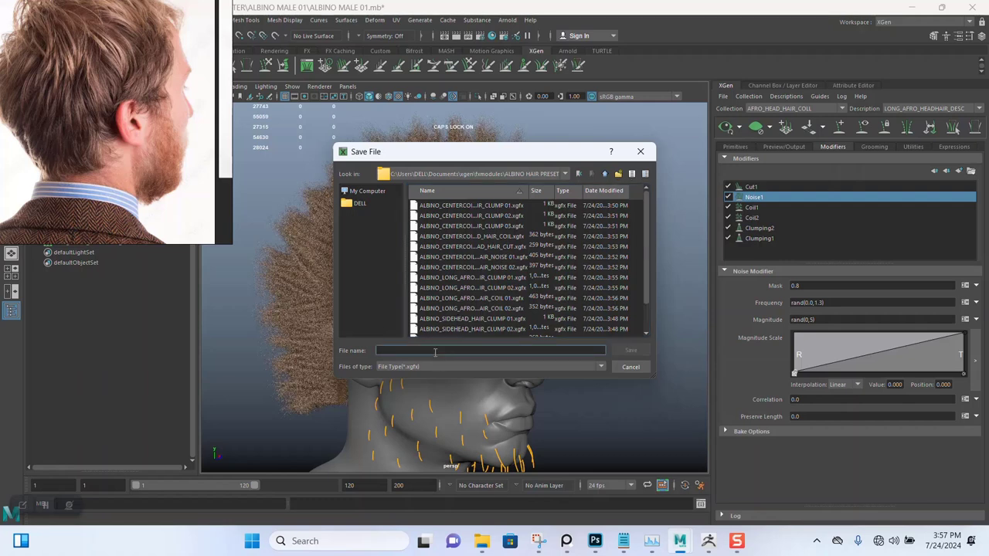
key(ctrl+v)
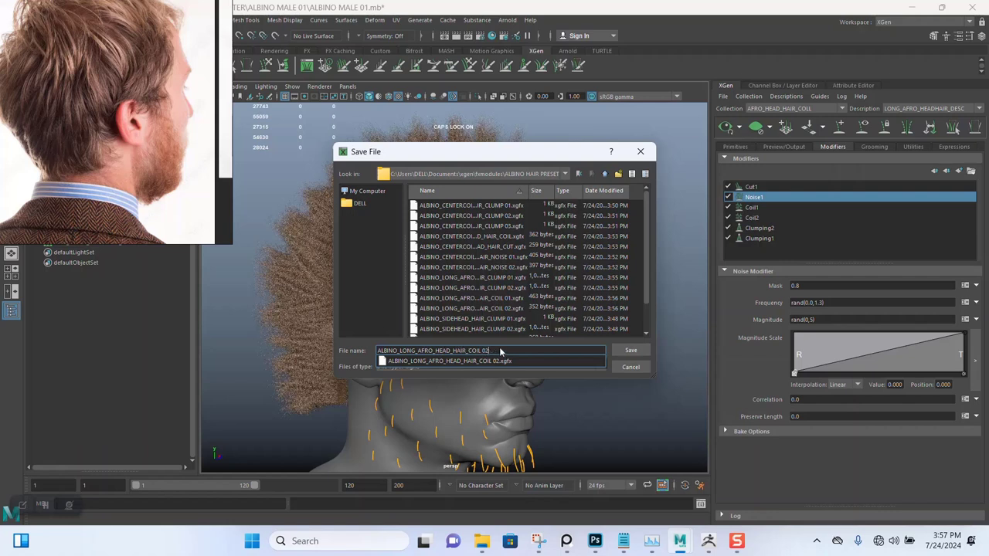
key(BackSpace)
key(BackSpace)
key(BackSpace)
key(BackSpace)
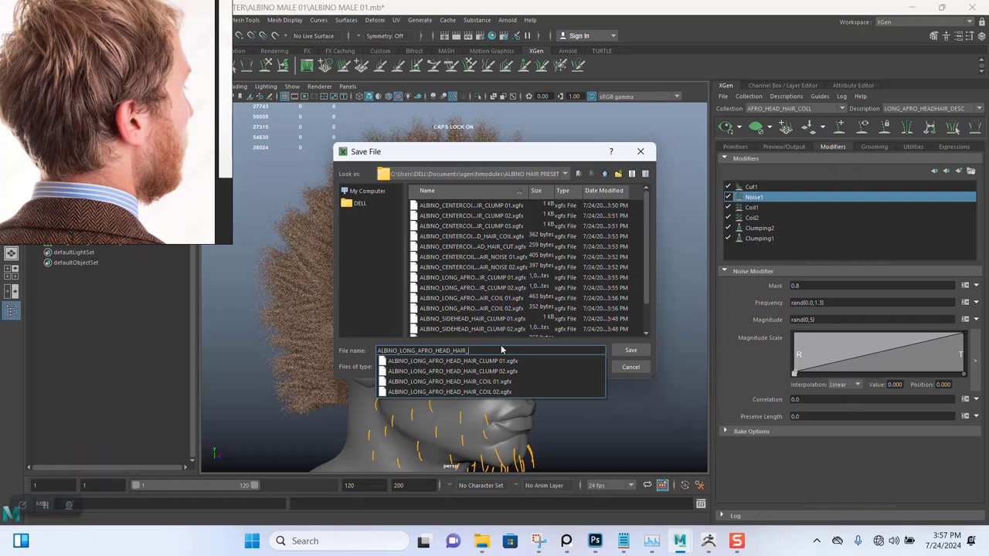
text(NOISE)
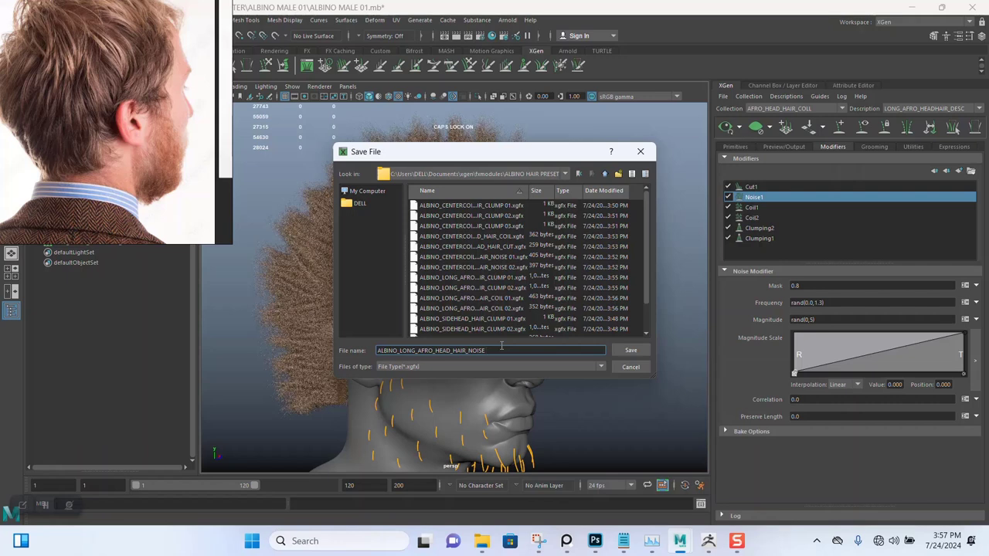
text( 01)
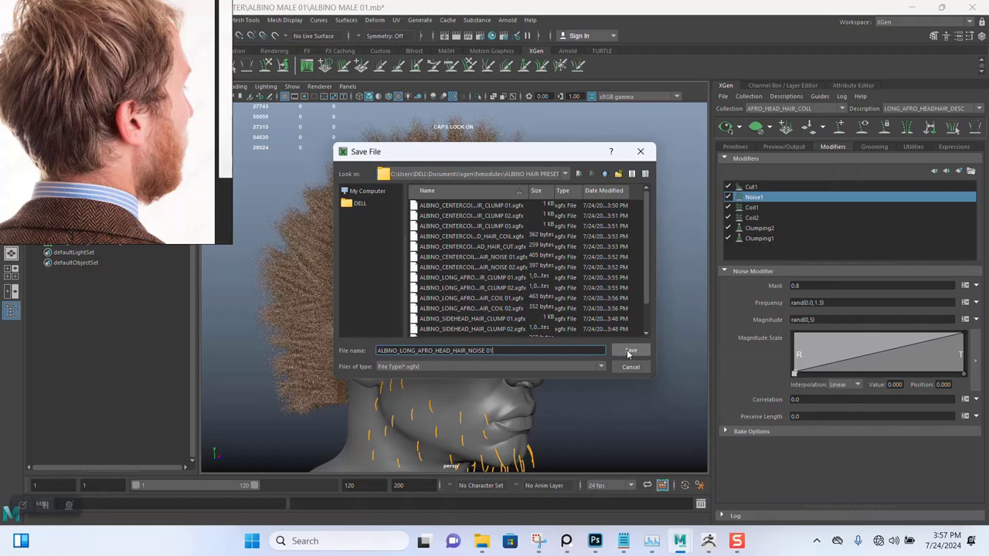
click(630, 353)
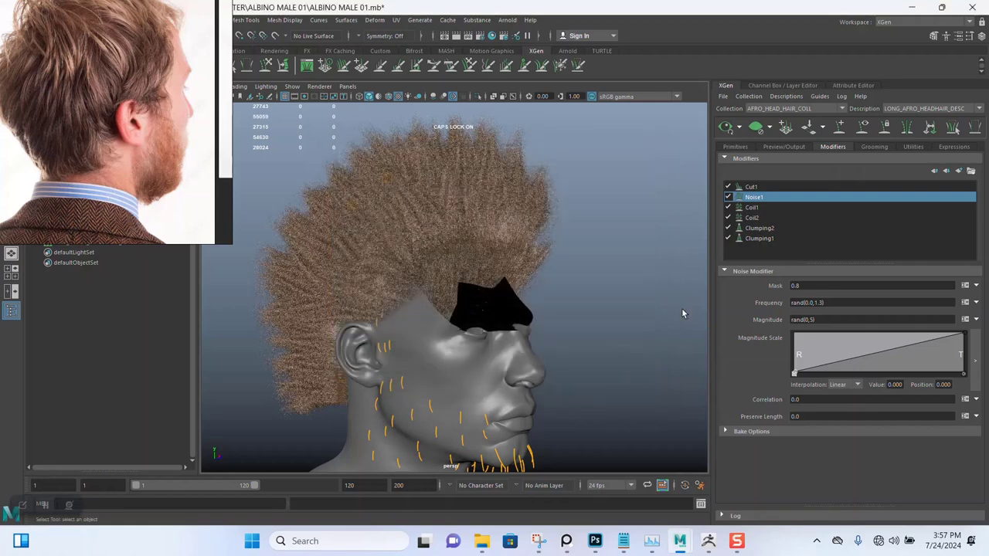
Select the Cut1 modifier and choose to save it as a preset
click(751, 187)
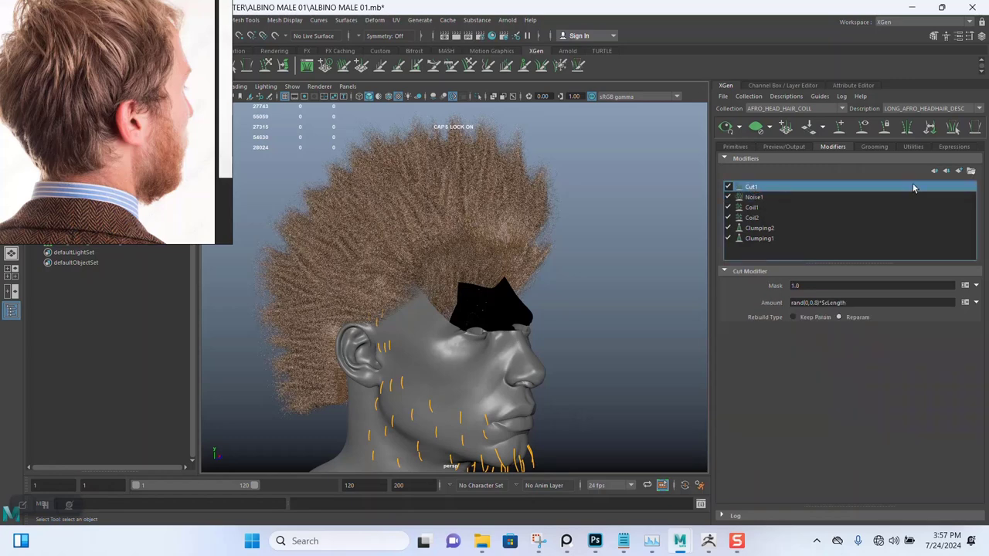
click(971, 171)
click(941, 183)
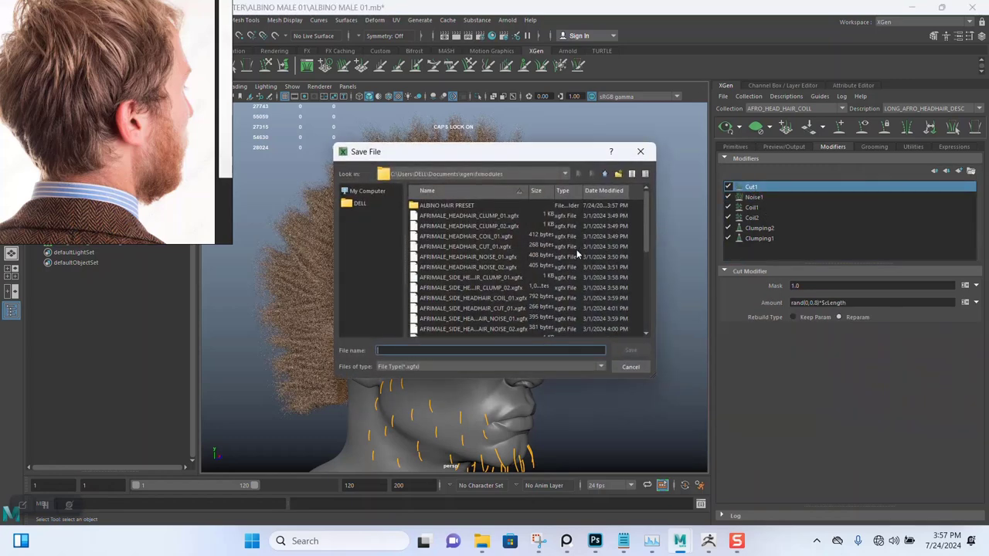
Name the preset ALBINO_LONG_AFRO_HEAD_HAIR_CUT, without a version number, and save it
click(442, 350)
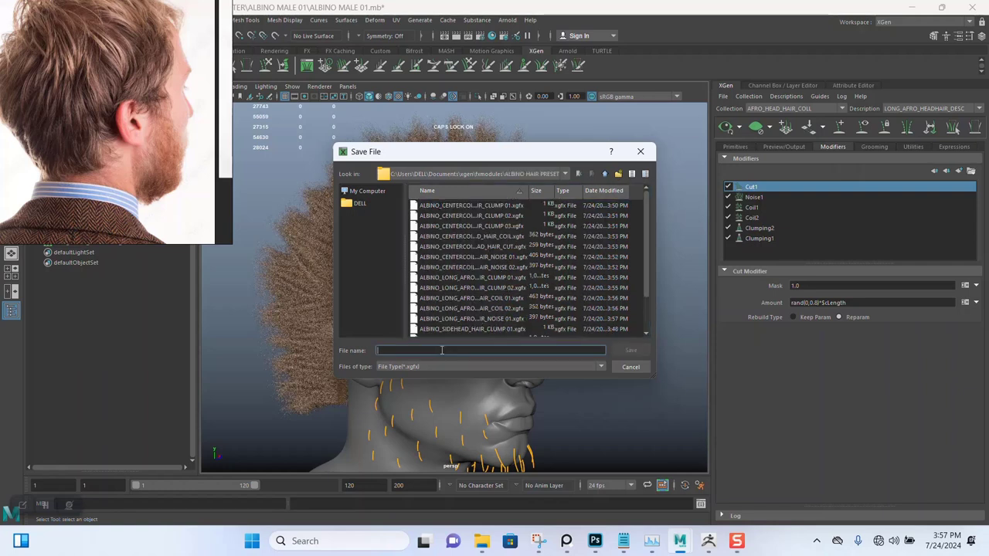
text(ALBINO_LONG_AFRO_HEAD_HAIR_COIL 02)
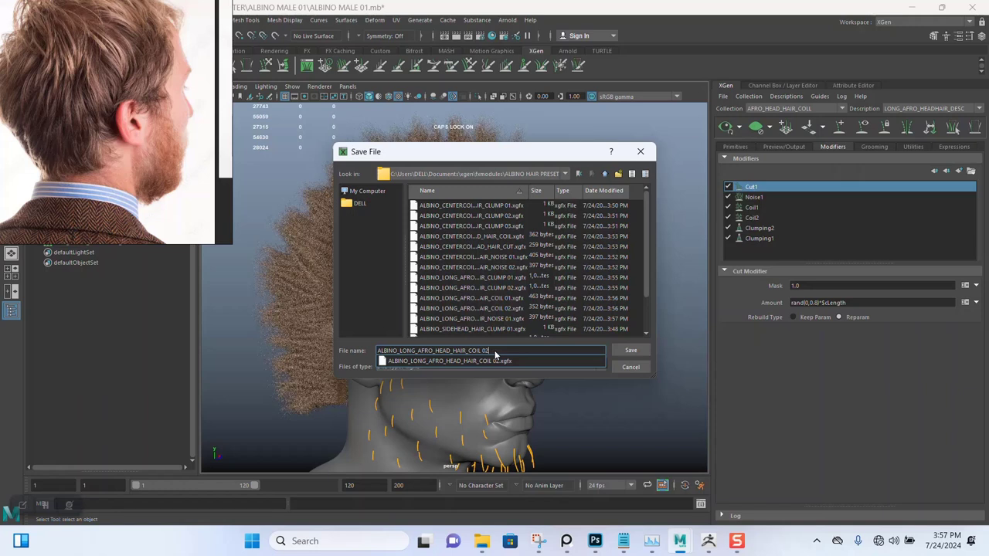
key(BackSpace)
key(BackSpace)
key(BackSpace)
key(BackSpace)
key(BackSpace)
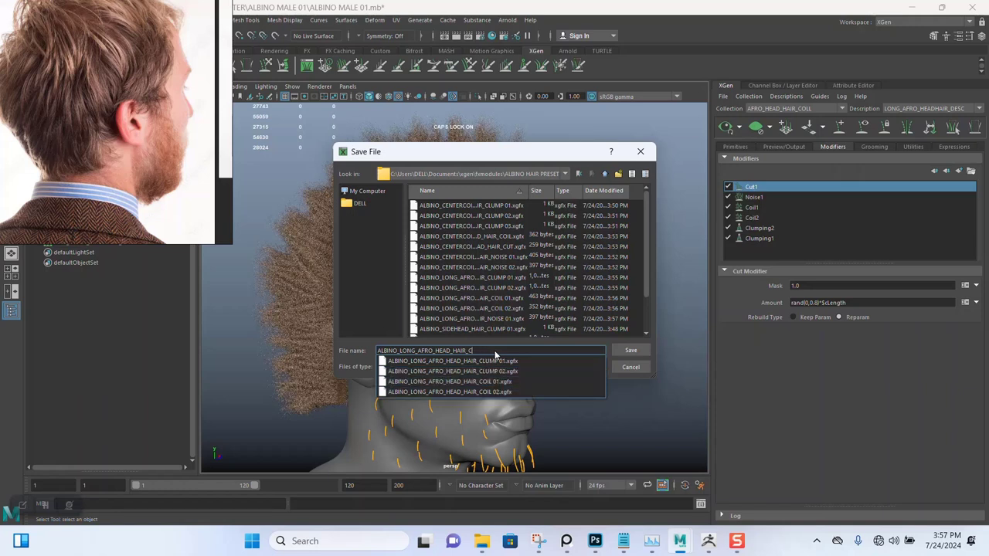
text(UT 0)
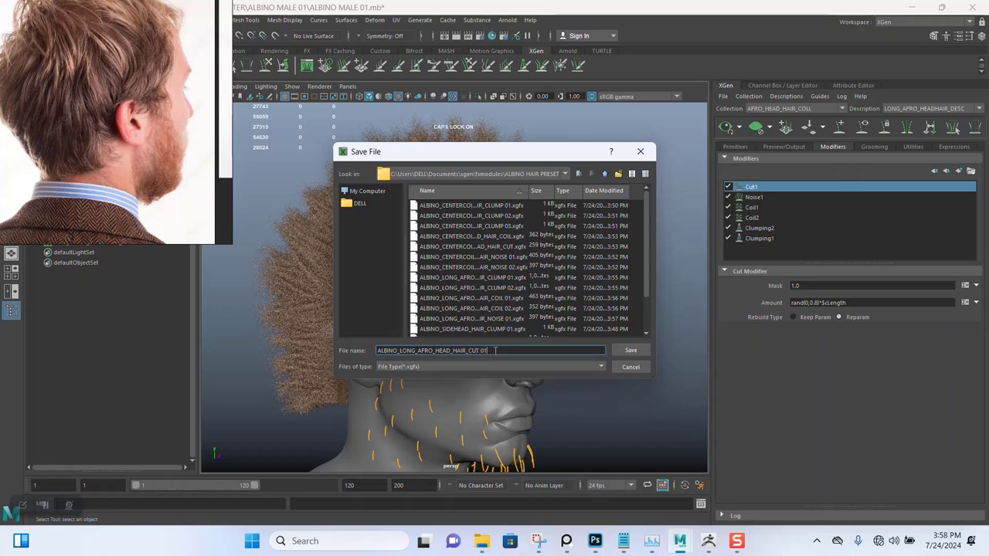
text(1)
key(BackSpace)
key(BackSpace)
click(627, 350)
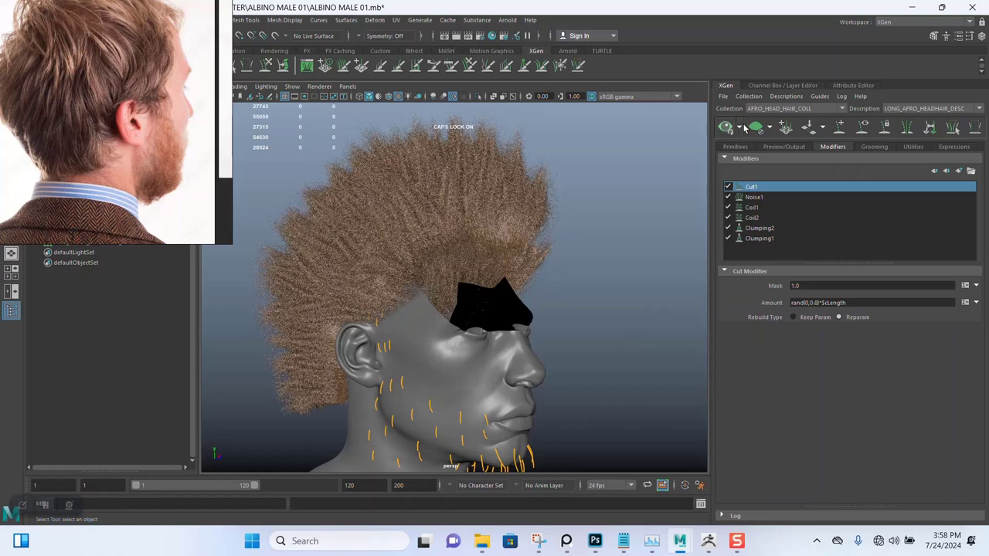
Clear the afro head hair preview from the viewport
click(774, 109)
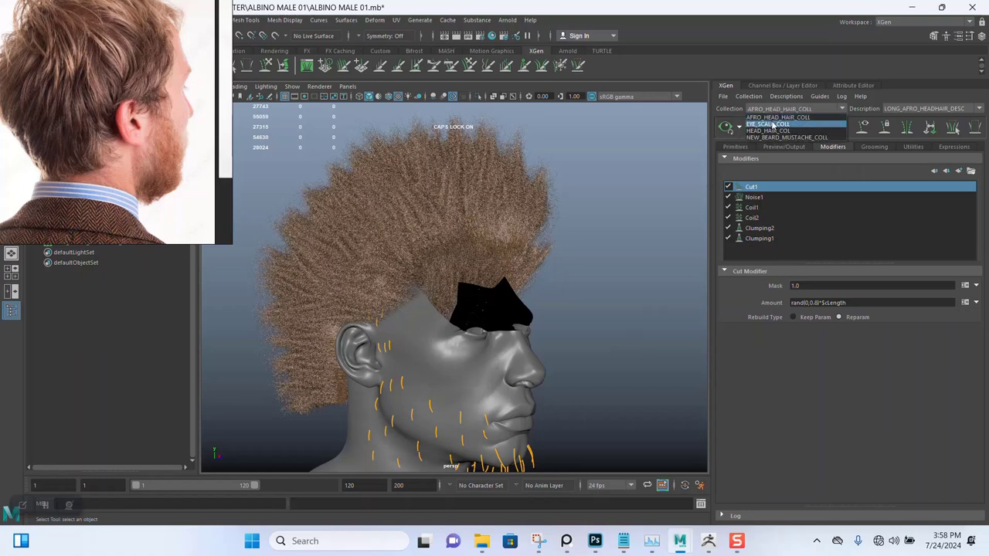
click(772, 124)
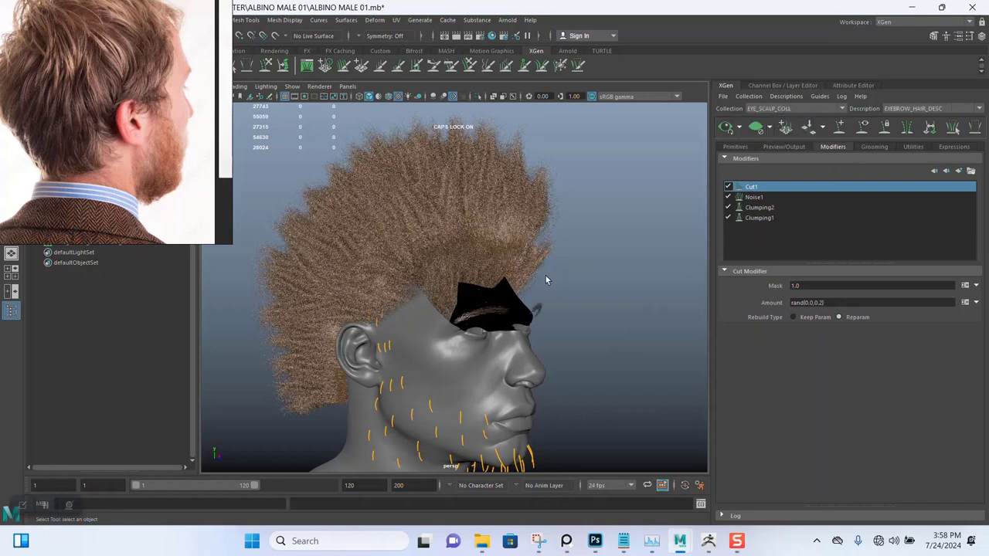
click(782, 109)
click(778, 116)
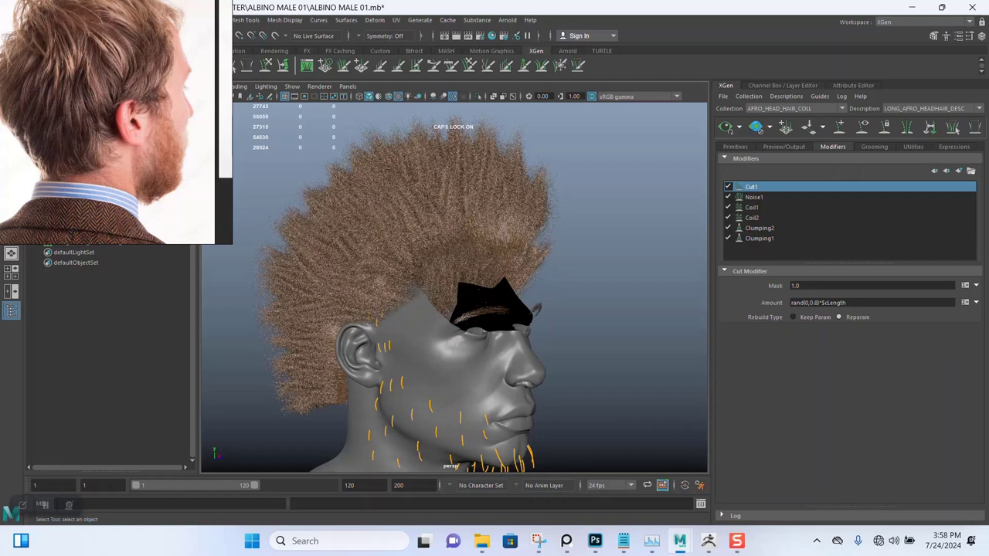
click(756, 127)
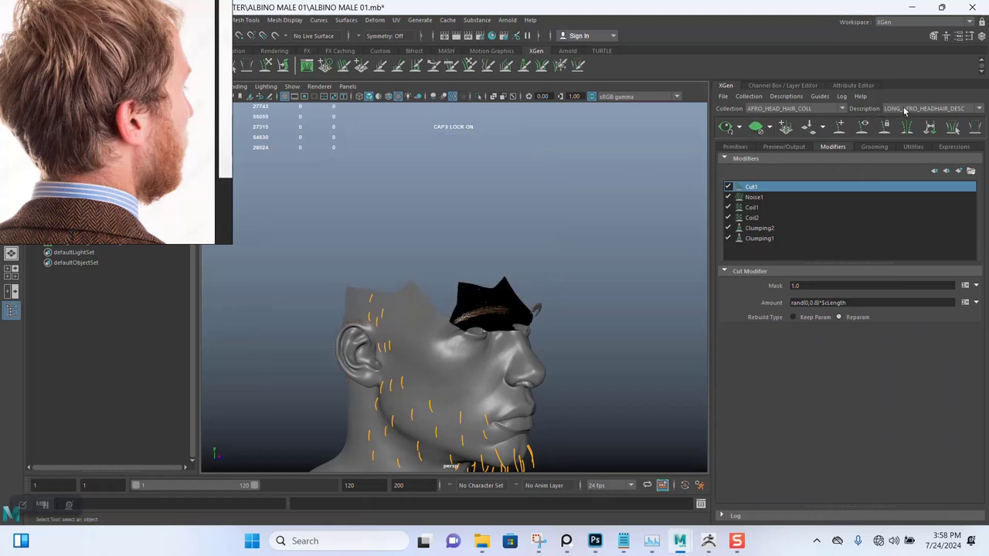
Switch to EYE_SCALP_COLL, frame the eyebrows, and open a save-preset dialog for Clumping1
click(798, 108)
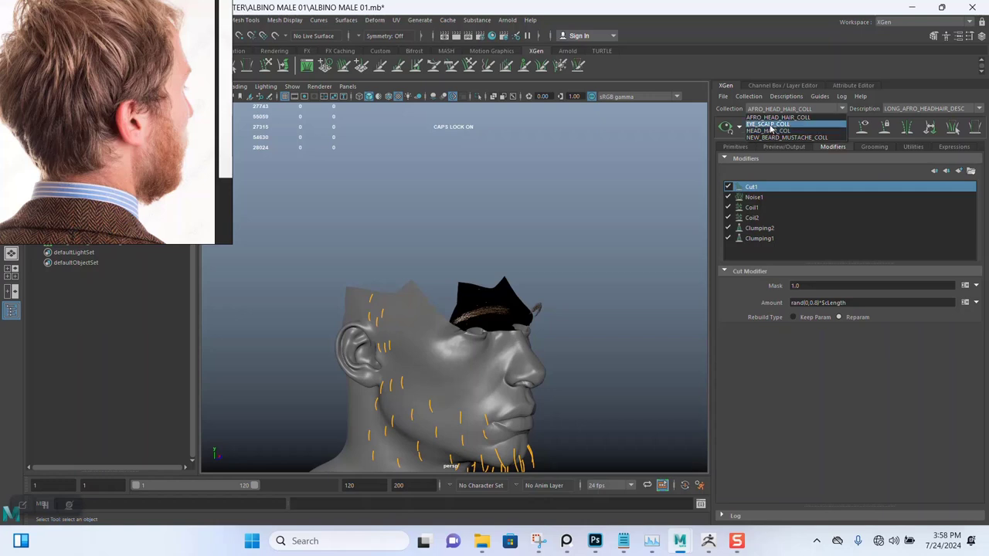
click(770, 125)
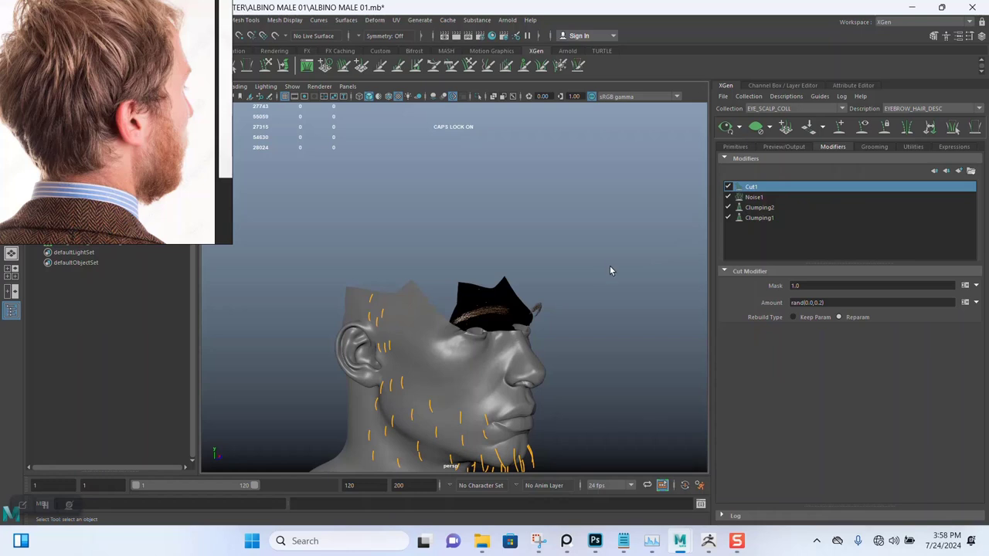
alt+drag(486, 325, 477, 348)
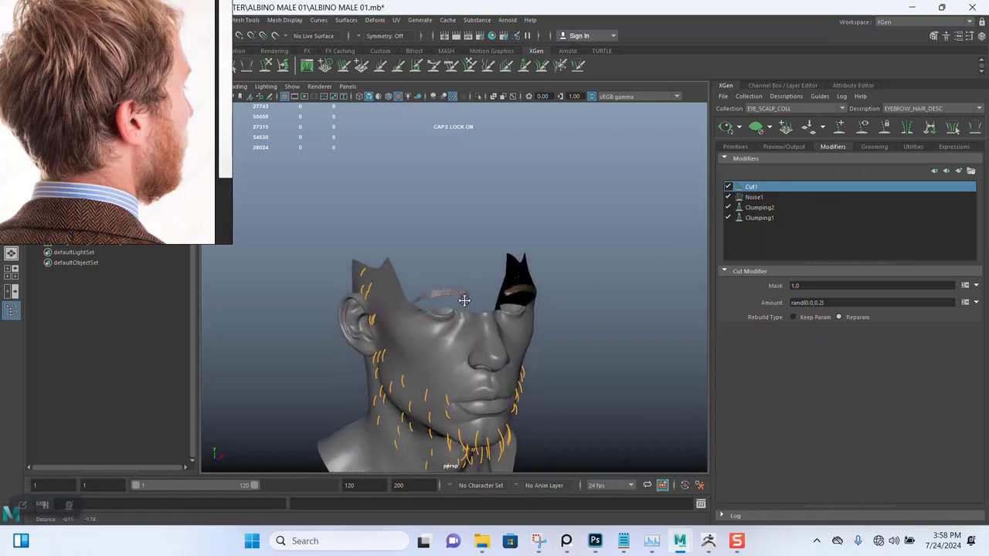
mouse_move(460, 271)
alt+mouse_down()
mouse_move(473, 285)
mouse_move(472, 311)
alt+mouse_up()
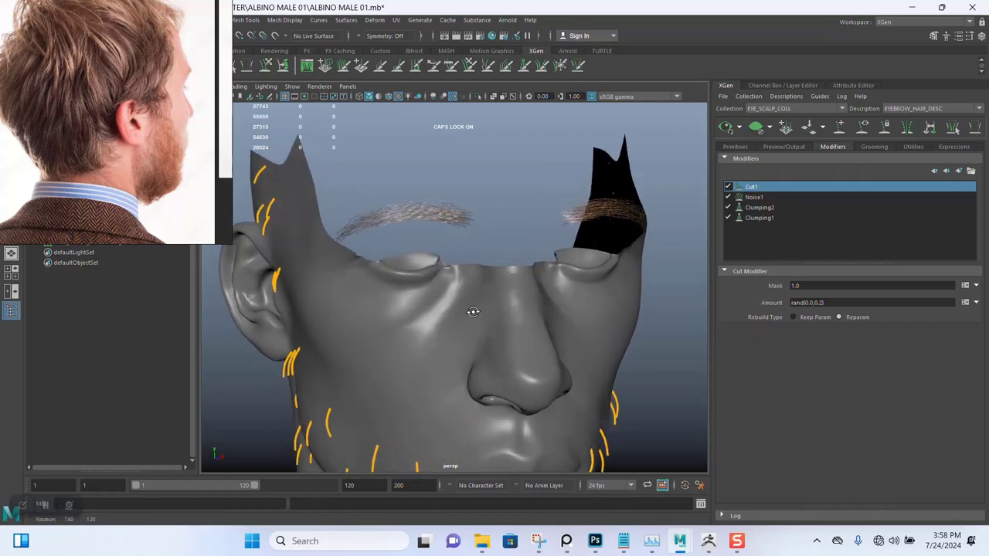
click(759, 217)
click(971, 173)
click(948, 185)
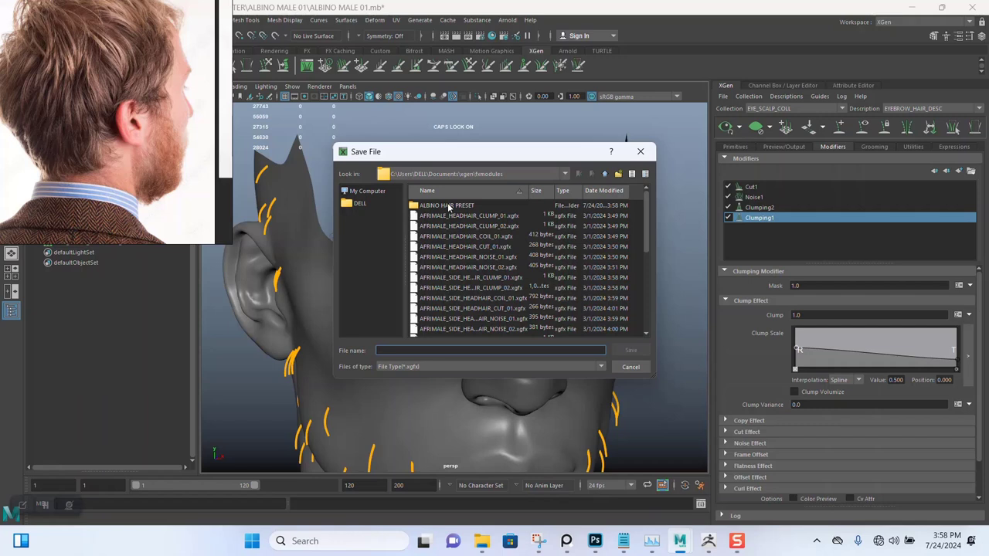
In the ALBINO HAIR PRESET folder, edit the pasted file name to ALBINO_LONG_AFRO_HEAD_HAIR_CLUMP
double_click(448, 205)
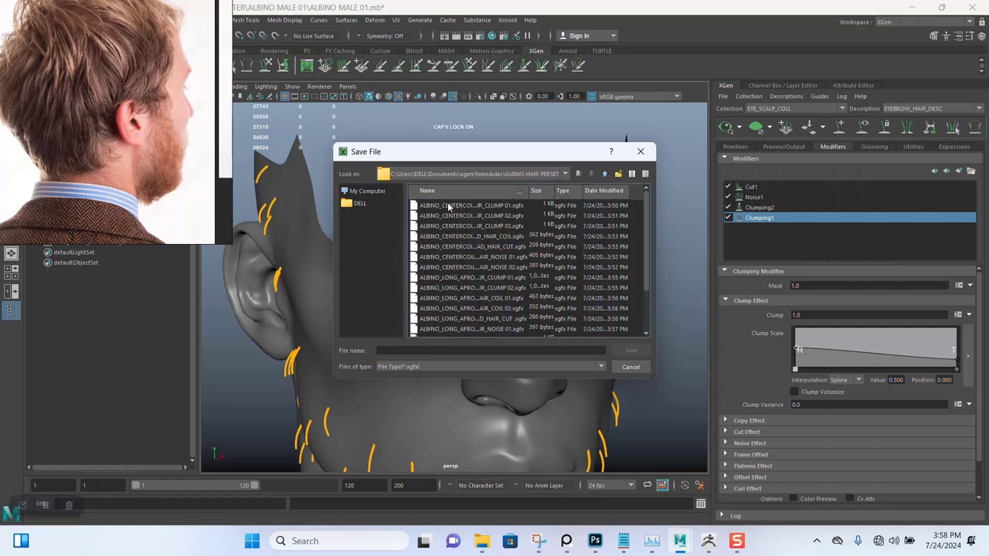
click(425, 352)
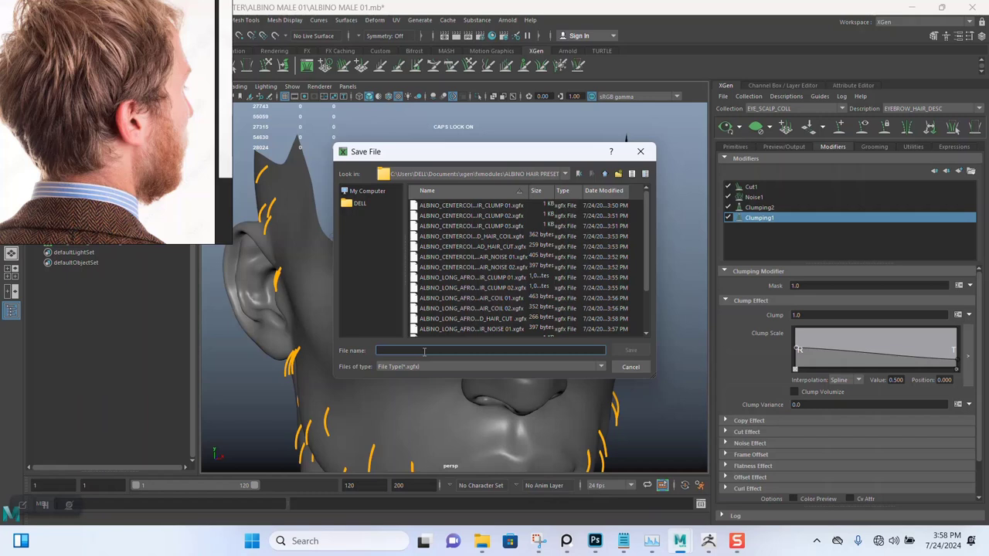
text(ALBINO_LONG_AFRO_HEAD_HAIR_COIL 02)
key(BackSpace)
key(BackSpace)
key(BackSpace)
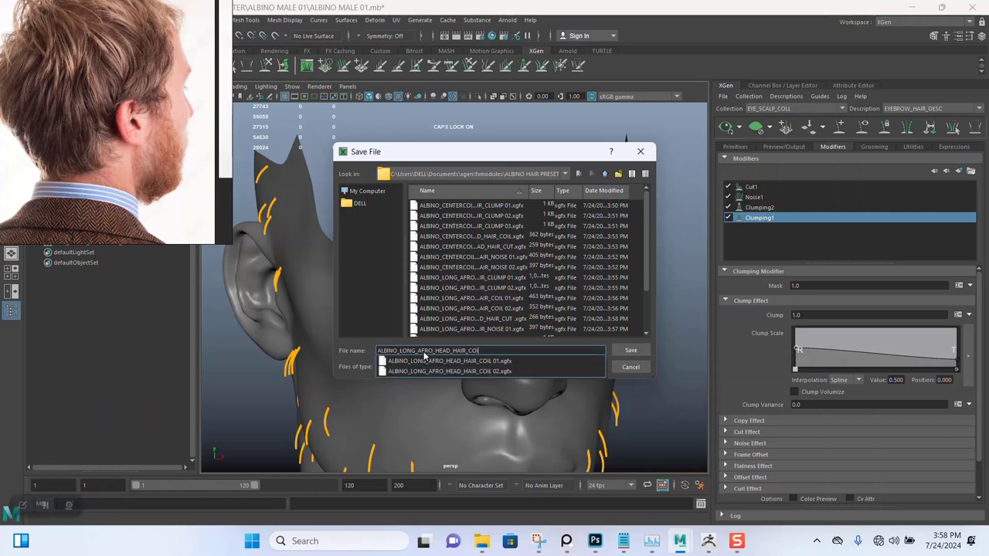
text(CLU)
text(MP 01)
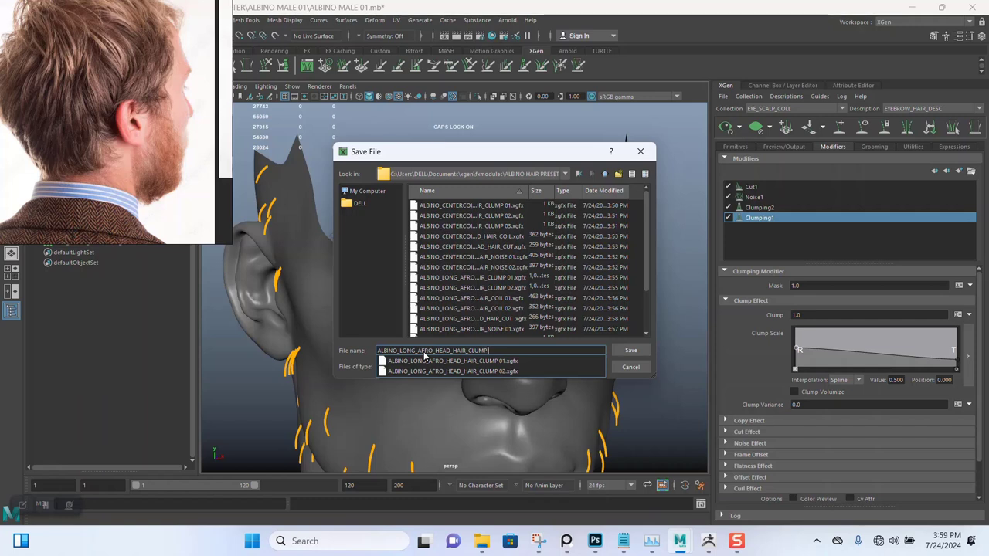
Save the Clumping1 modifier as the preset ALBINO_EYEBROW_HAIR_CLUMP 01
text(01)
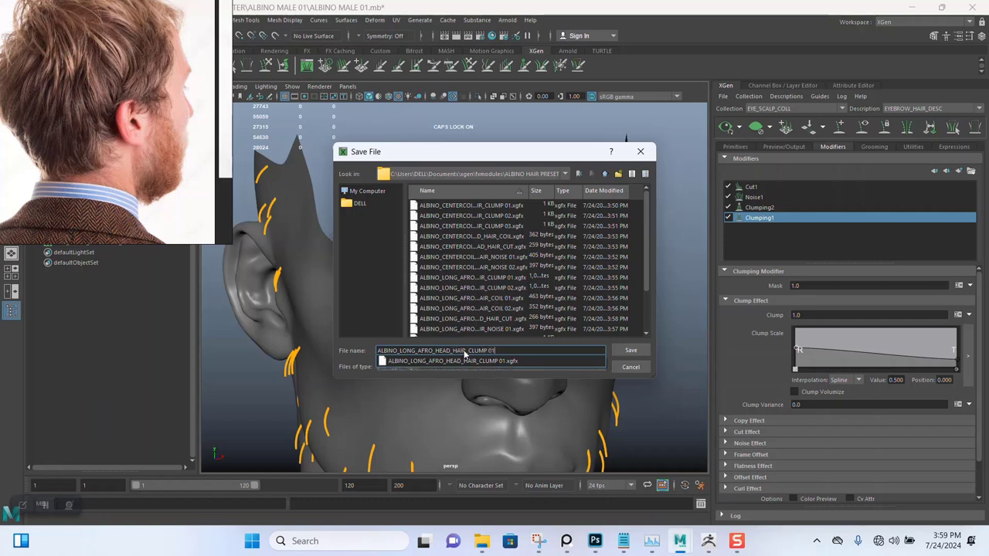
click(455, 350)
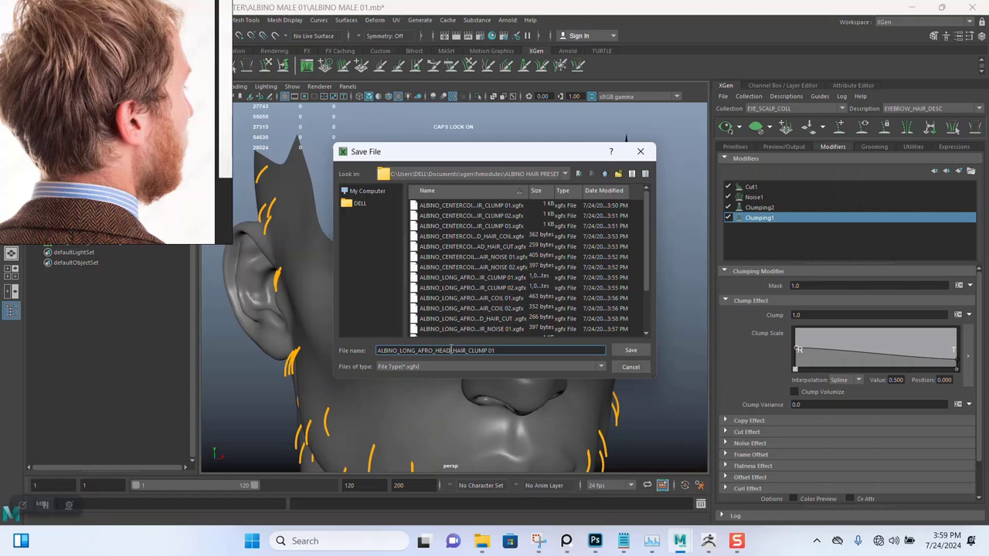
key(BackSpace)
key(BackSpace)
key(BackSpace)
key(BackSpace)
key(BackSpace)
key(BackSpace)
key(BackSpace)
key(BackSpace)
key(BackSpace)
key(BackSpace)
key(BackSpace)
key(BackSpace)
key(BackSpace)
key(BackSpace)
text(EYEBOR)
text(W)
key(BackSpace)
text(OW)
drag(488, 351, 335, 336)
key(ctrl+c)
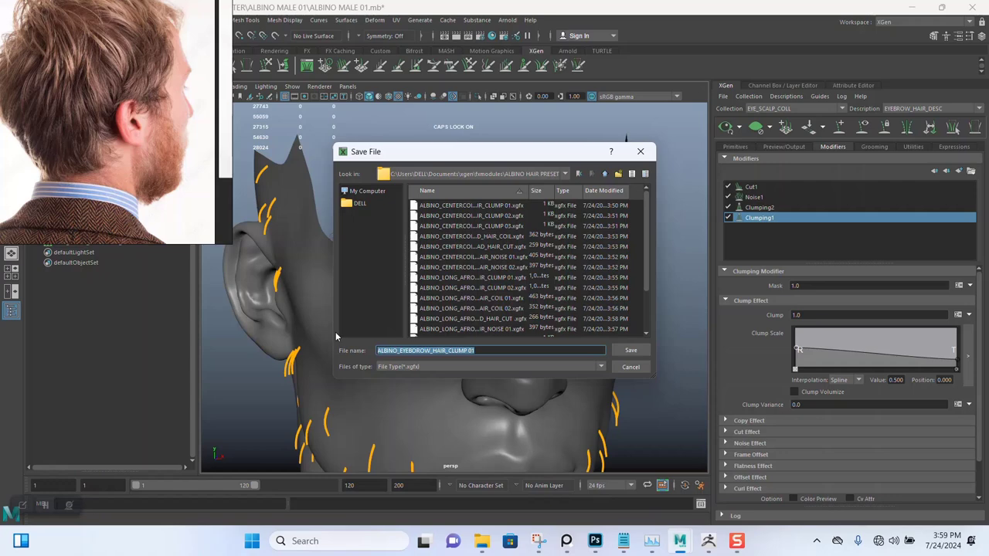
click(630, 350)
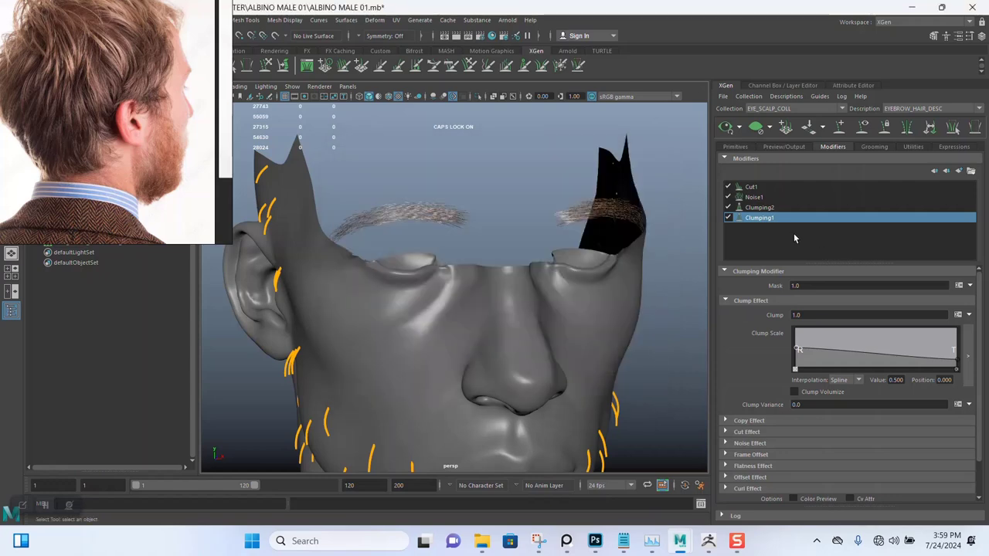
Save the Clumping2 modifier as ALBINO_EYEBROW_HAIR_CLUMP 02 in the ALBINO HAIR PRESET folder
click(767, 208)
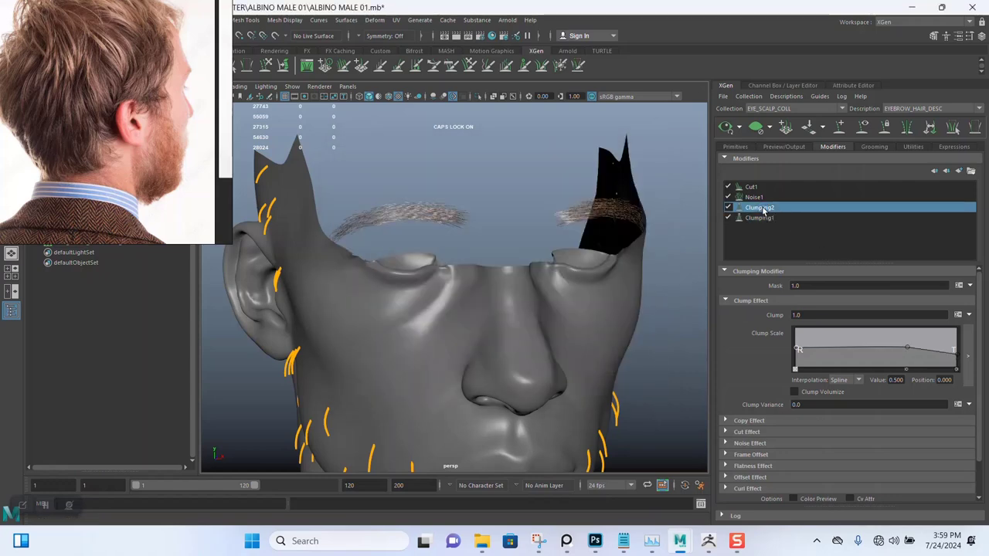
click(971, 172)
click(941, 185)
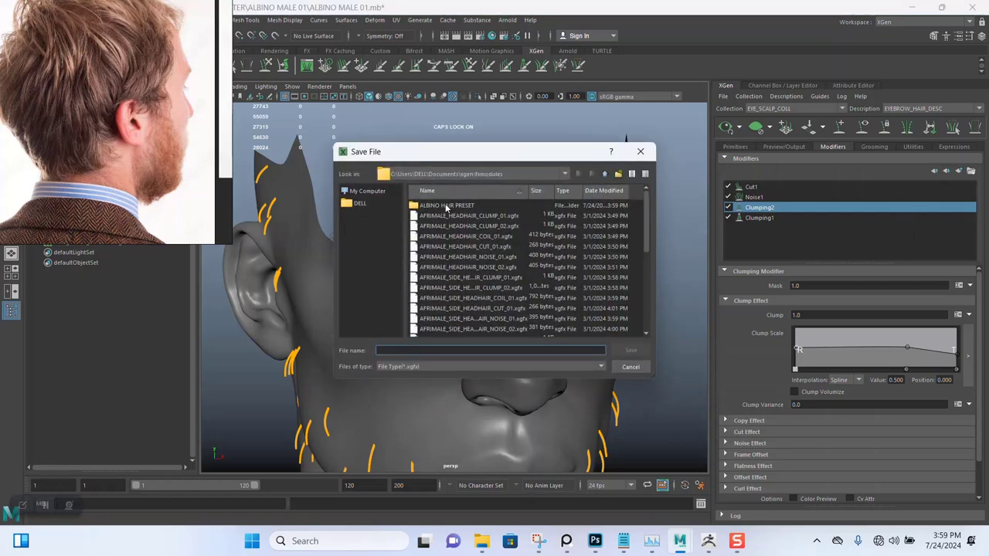
double_click(445, 205)
click(450, 350)
key(ctrl+v)
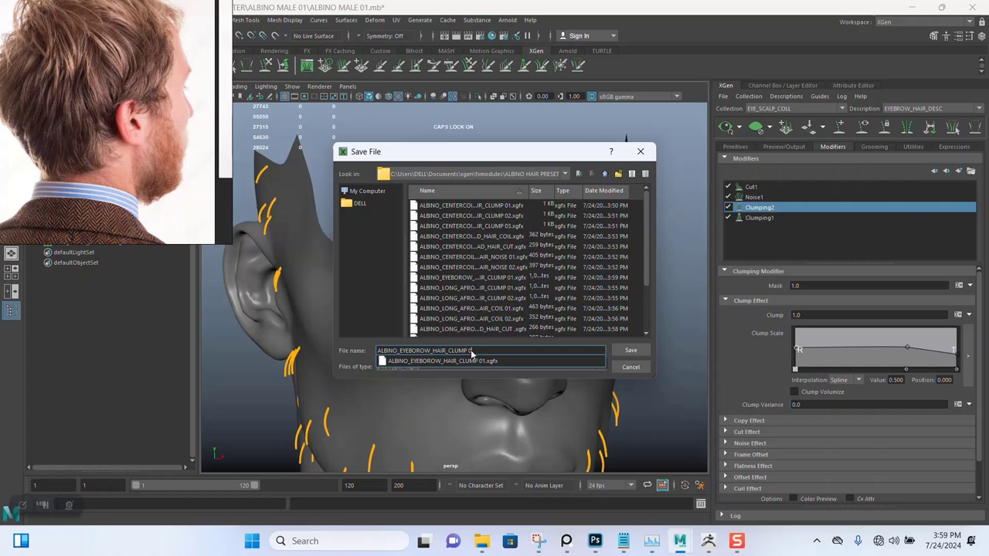
text(2)
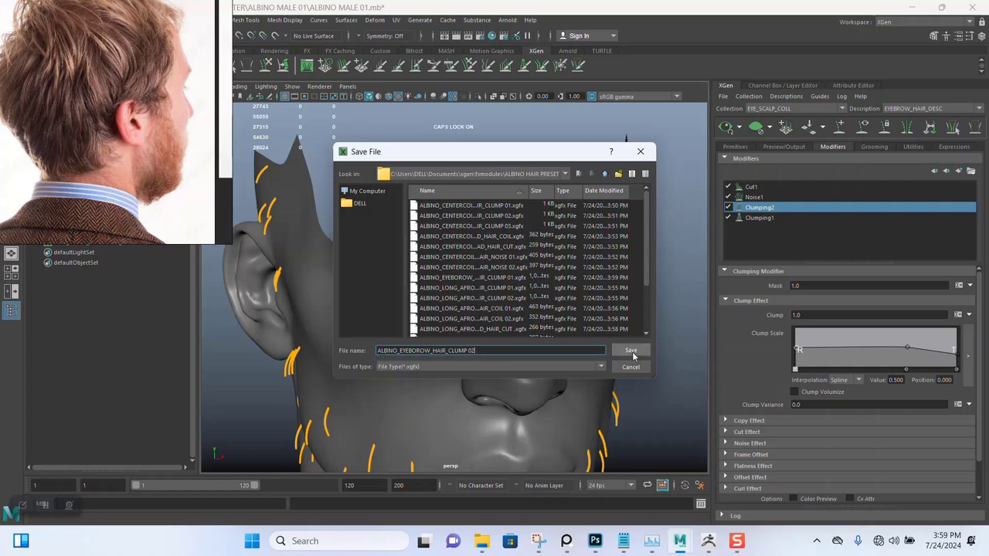
click(631, 353)
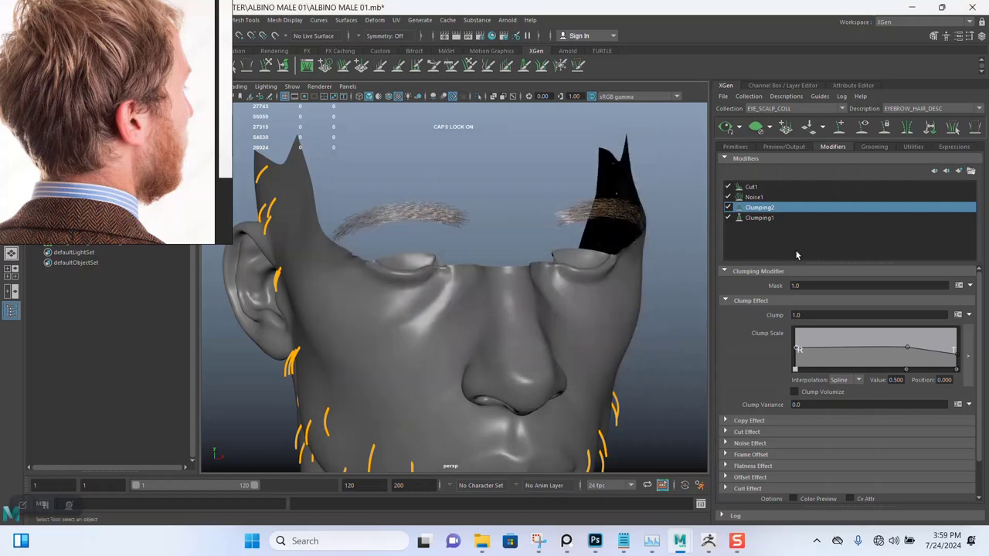
Export the eyebrow Noise1 modifier as ALBINO_EYEBROW_HAIR_NOISE 01 into ALBINO HAIR PRESET
click(750, 197)
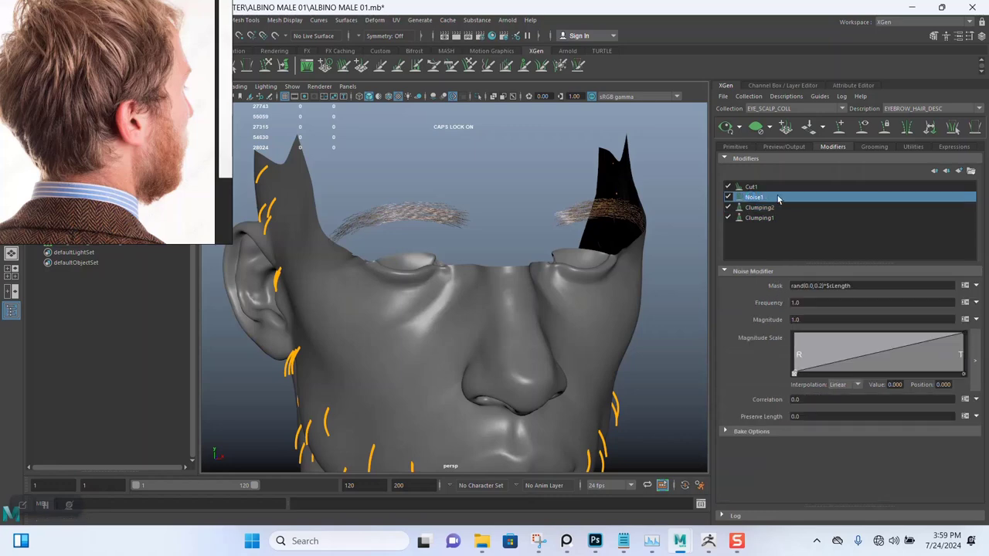
click(971, 171)
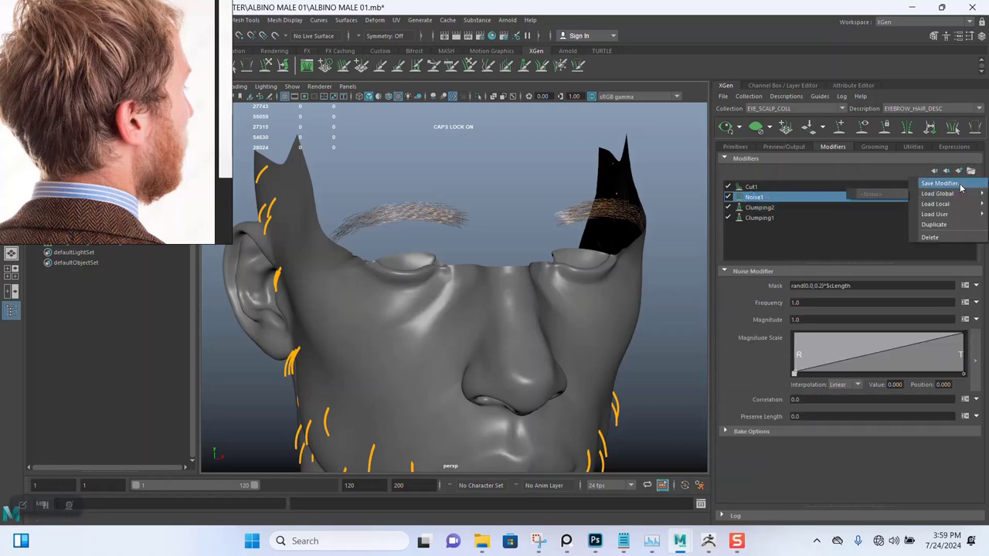
click(939, 183)
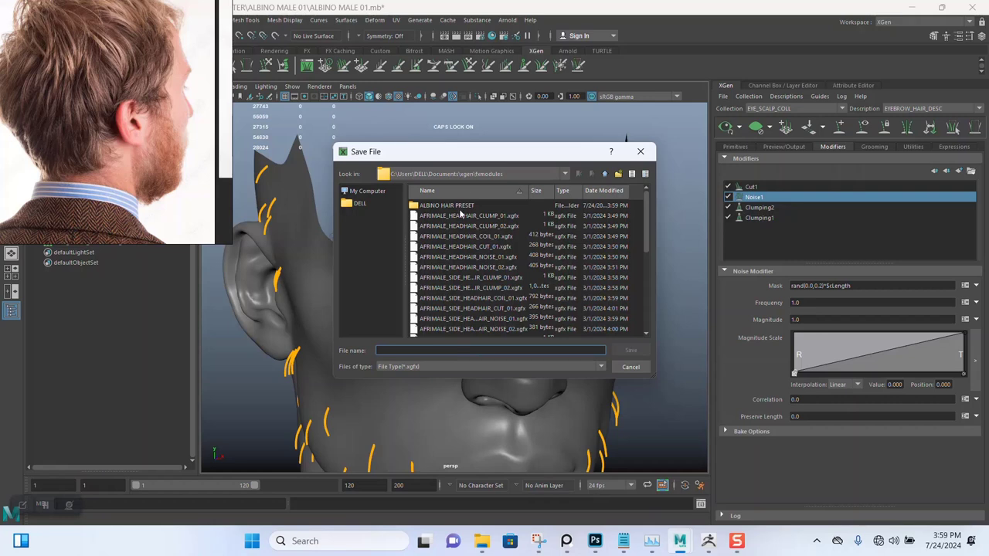
double_click(456, 206)
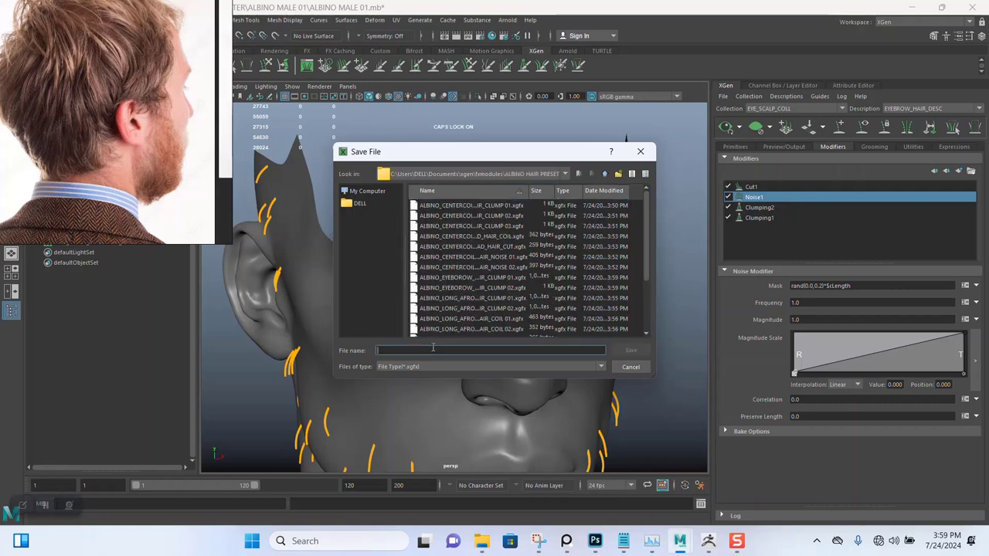
text(ALBINO_EYEBOROW_HAIR_CLUMP 01)
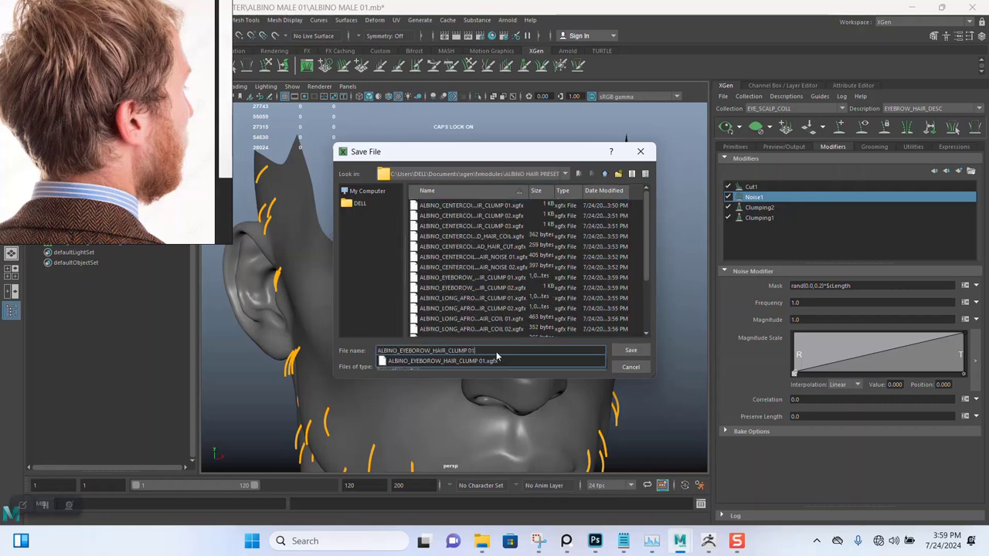
key(BackSpace)
key(BackSpace)
key(BackSpace)
key(BackSpace)
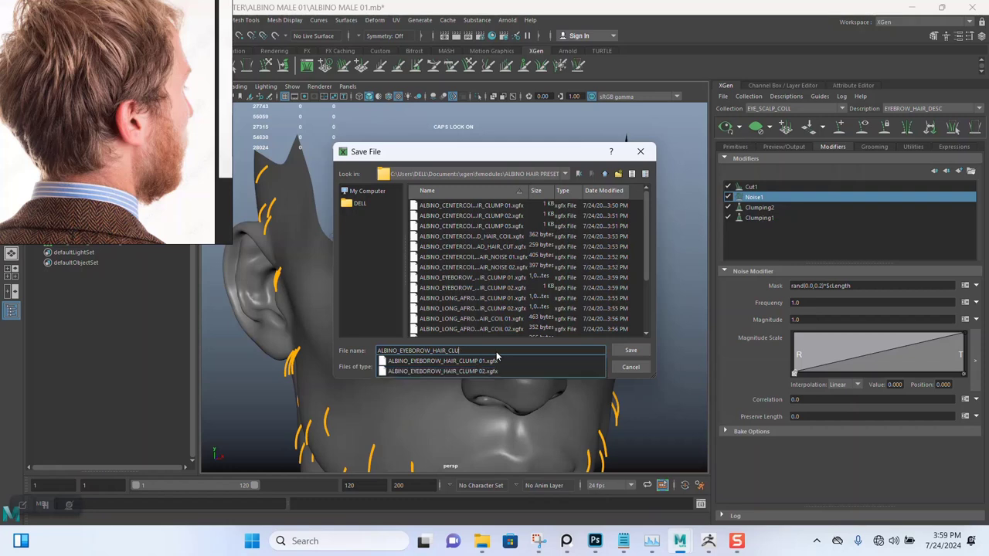
key(BackSpace)
key(BackSpace)
key(BackSpace)
click(497, 353)
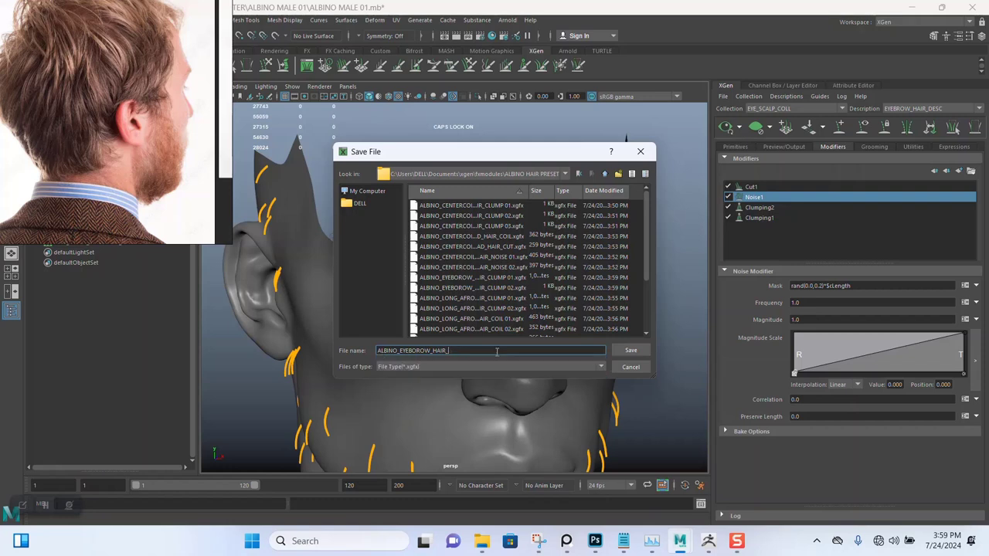
text(NOISE 01)
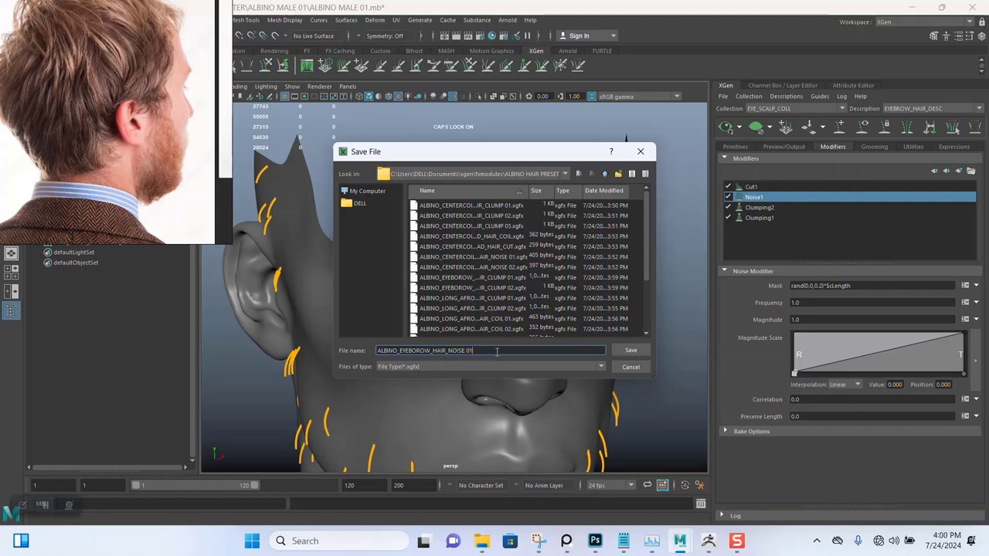
click(631, 352)
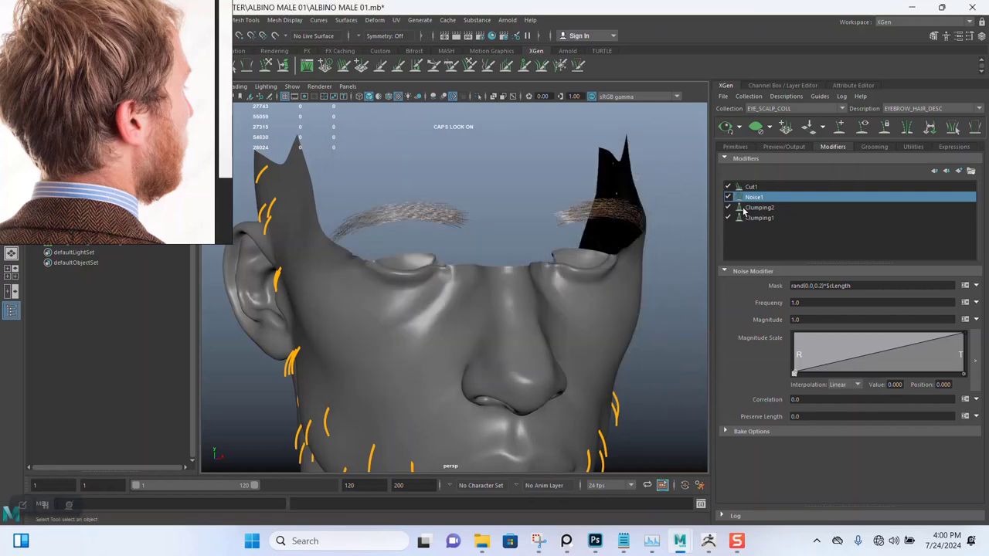
Export the eyebrow Cut1 modifier as ALBINO_EYEBROW_HAIR_CUT into ALBINO HAIR PRESET
click(752, 188)
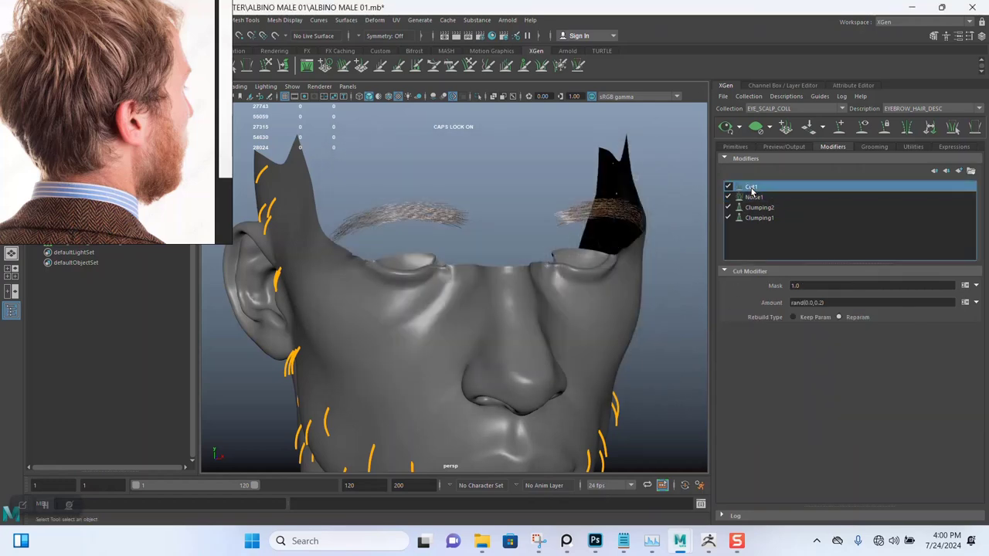
click(972, 172)
click(938, 187)
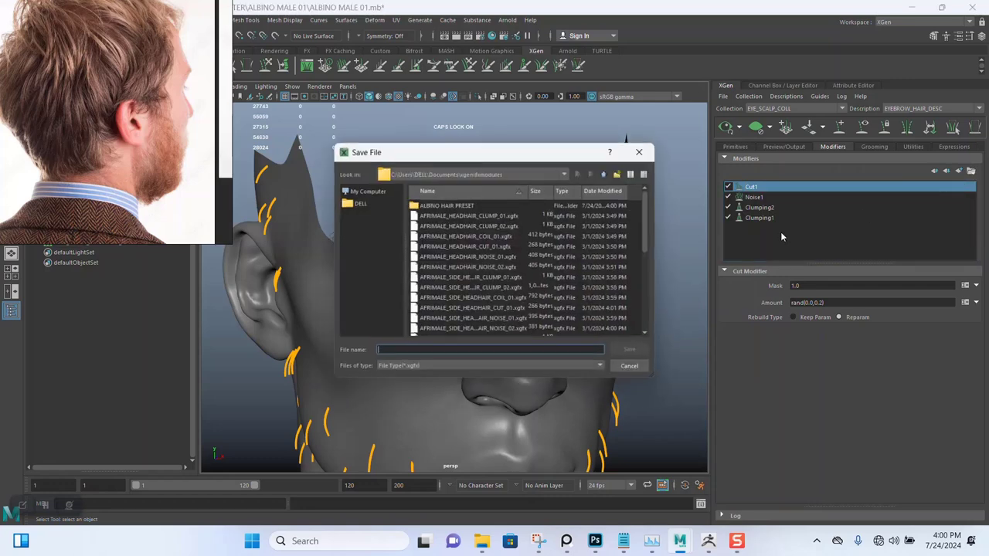
double_click(466, 206)
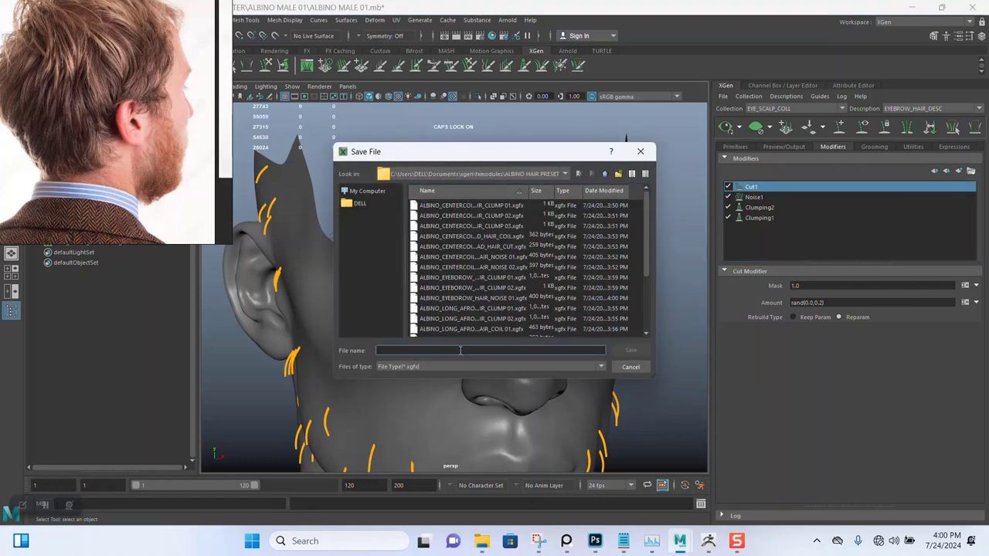
text(ALBINO_EYEBOROW_HAIR_CLUMP 01)
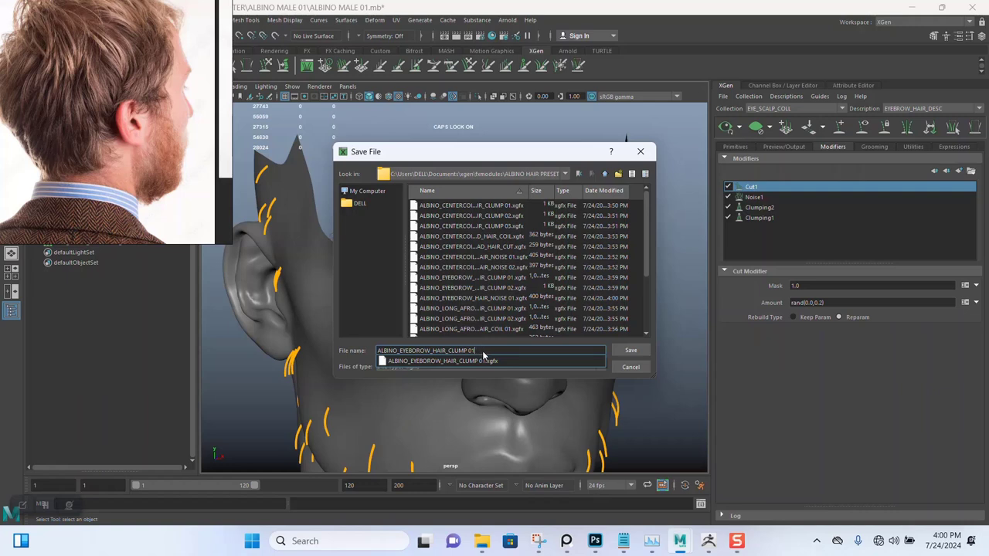
click(490, 350)
key(BackSpace)
key(BackSpace)
key(BackSpace)
key(BackSpace)
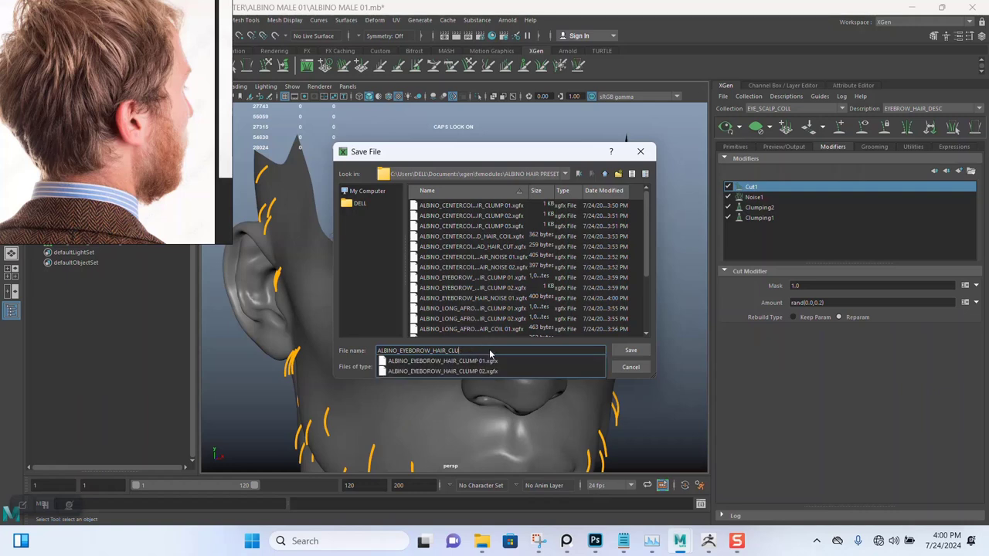
key(BackSpace)
text(T)
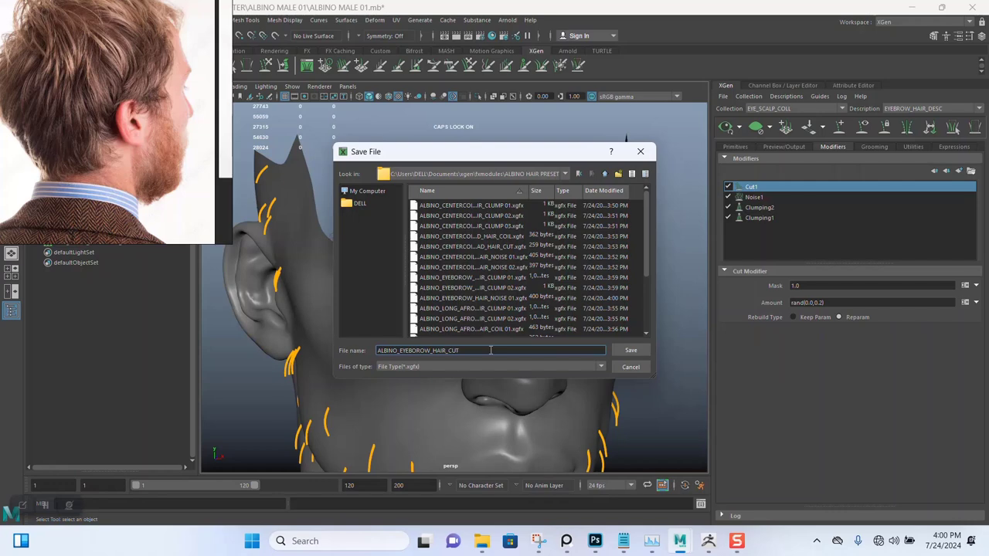
click(632, 350)
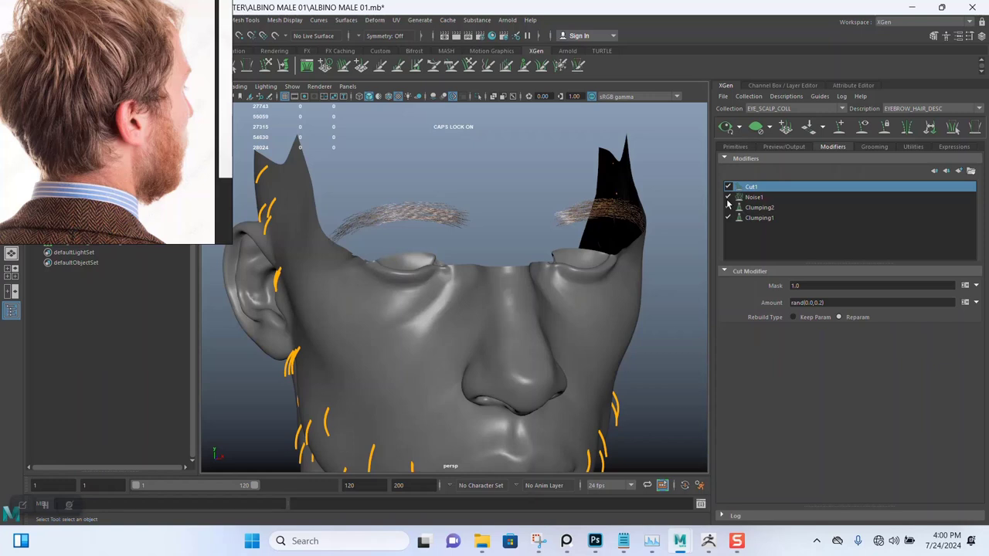
Switch to the EYE_LASHES_DESC description and select its Clumping1 modifier
click(904, 109)
click(910, 126)
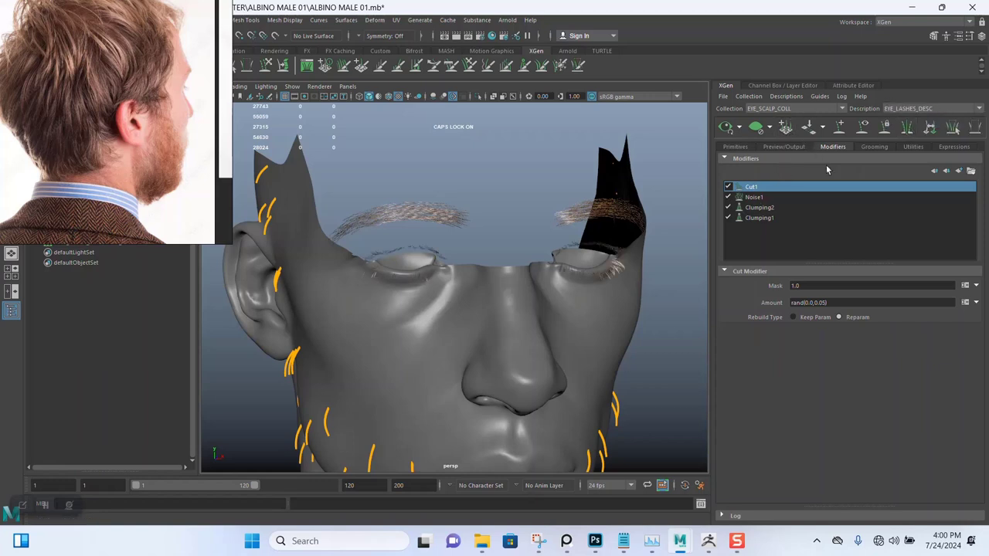
click(765, 223)
Save Clumping1 as the preset ALBINO_EYE_LASHES_HAIR_CLUMP 01
click(968, 171)
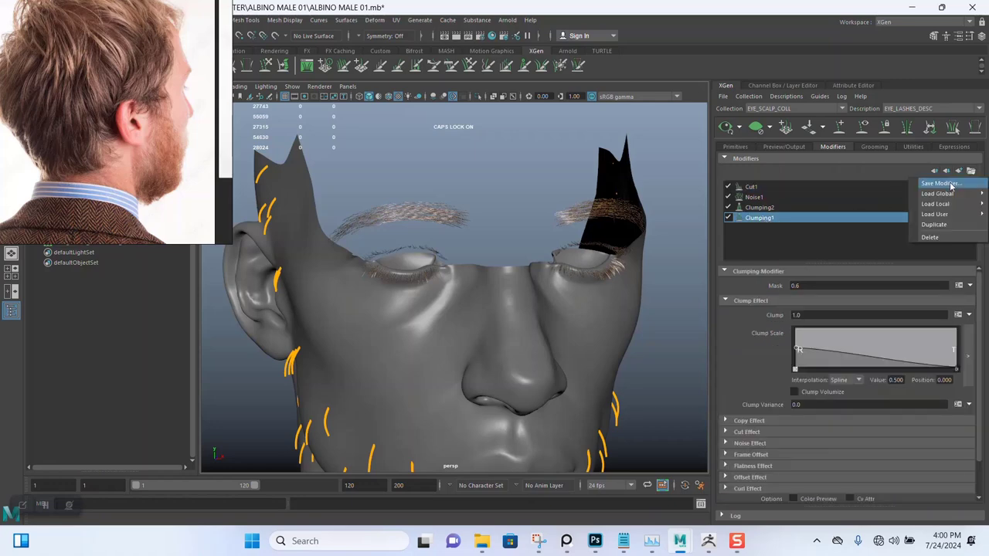
click(949, 184)
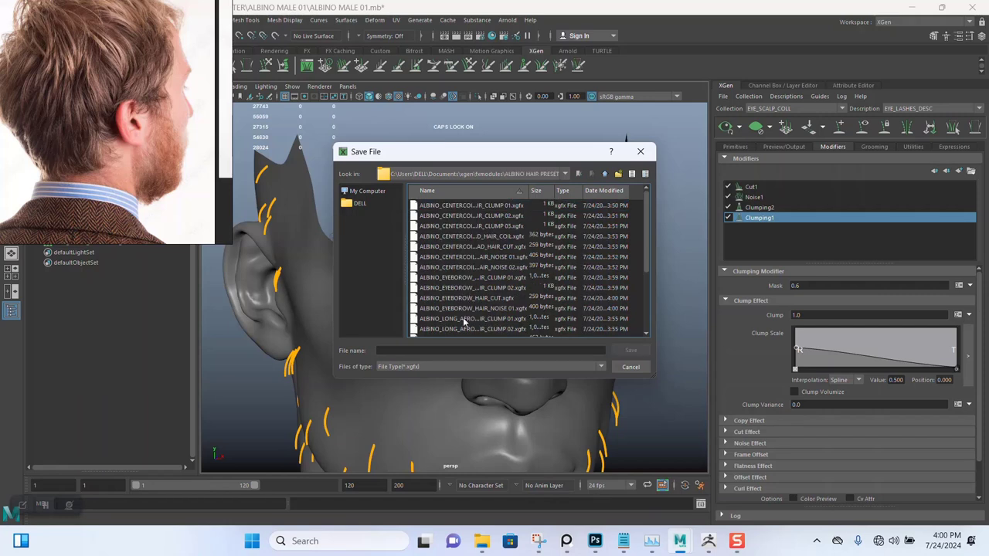
click(445, 350)
text(ALBINO_EYEBOROW_HAIR_CLUMP 01)
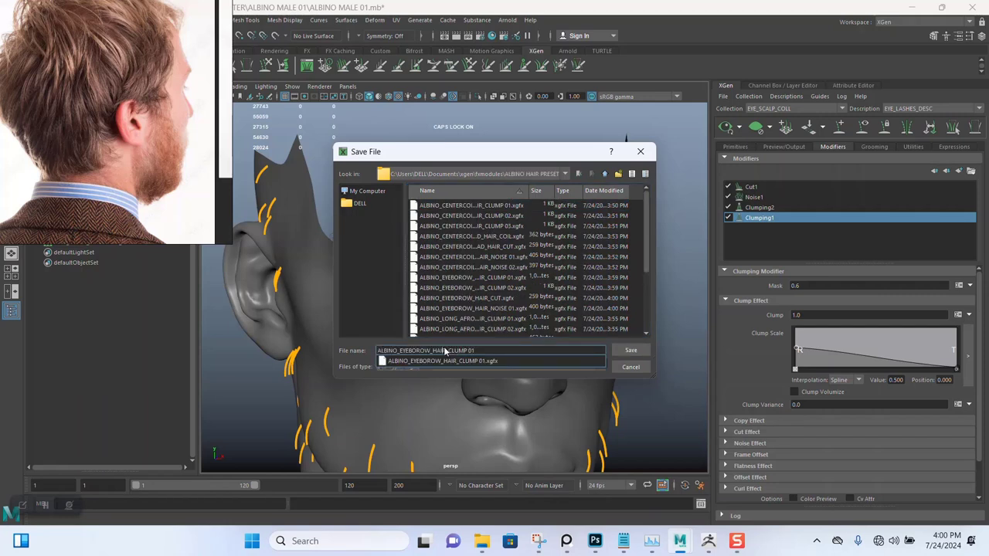
key(Left)
key(Left)
key(Left)
key(BackSpace)
key(BackSpace)
key(BackSpace)
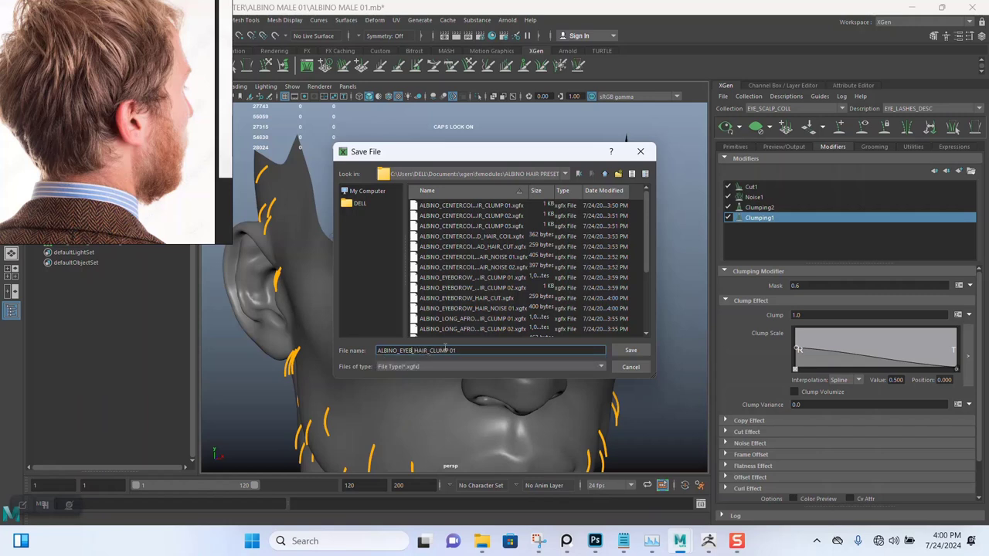
key(BackSpace)
text(LASHES)
click(411, 350)
text(_)
click(624, 352)
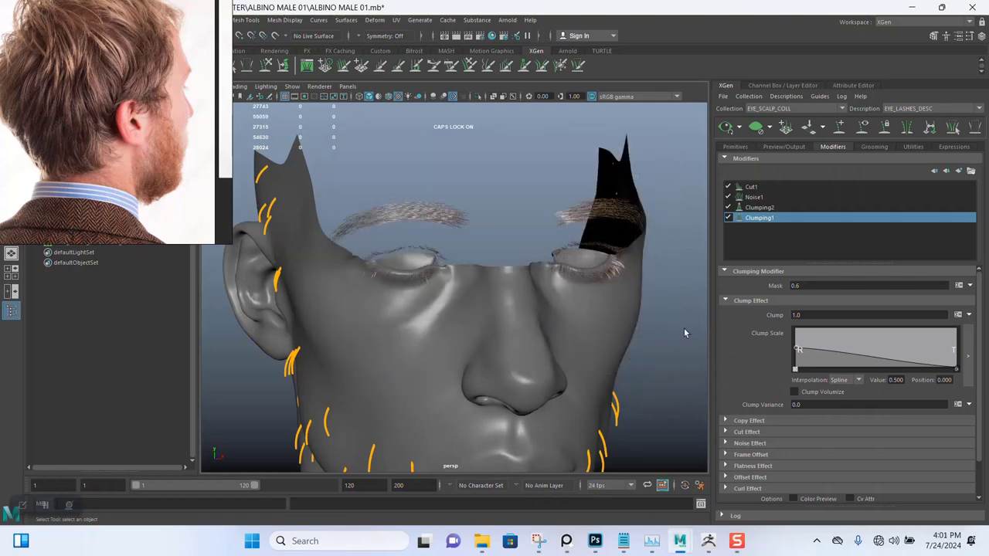
Start saving the eyelash Clumping2 modifier in ALBINO HAIR PRESET, reusing the CLUMP 01 name
click(761, 207)
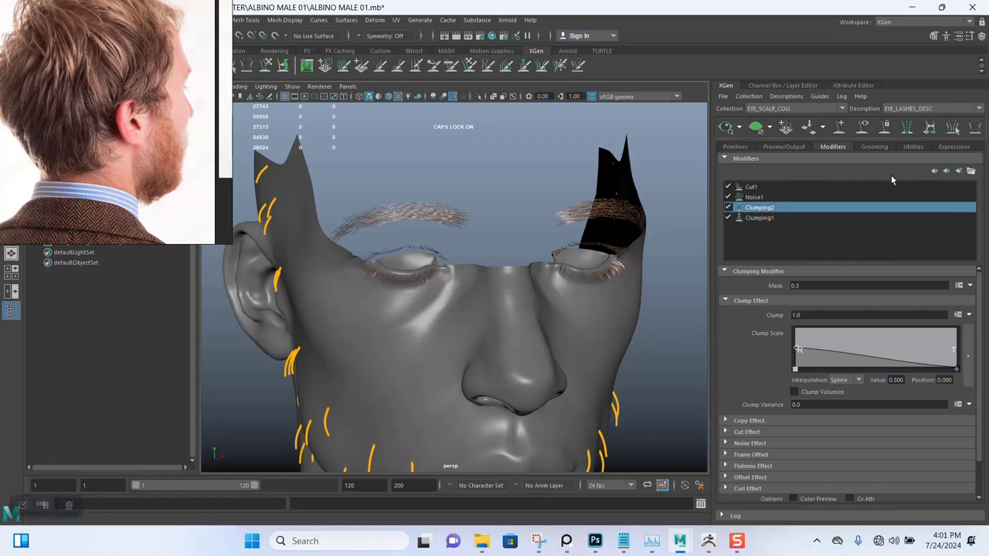
click(970, 171)
click(951, 185)
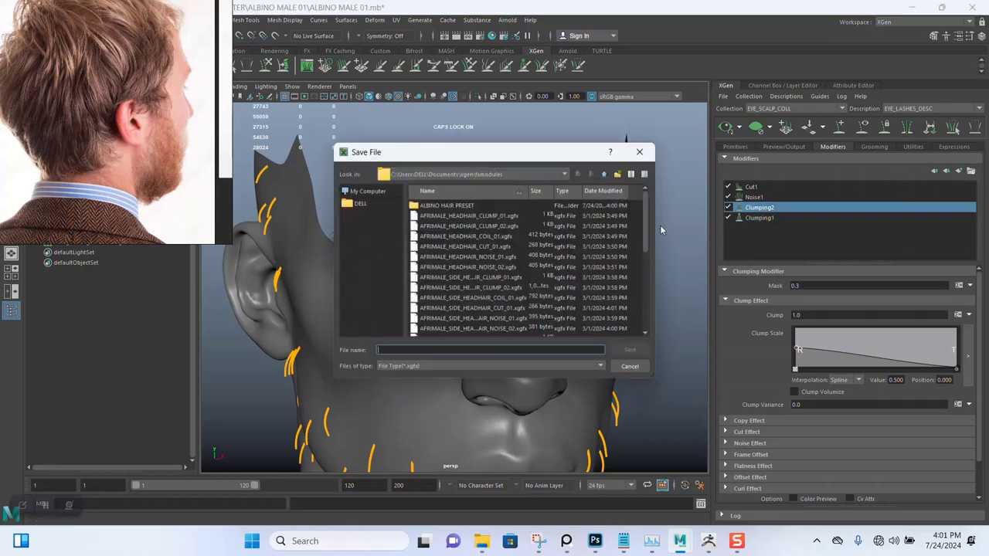
double_click(453, 207)
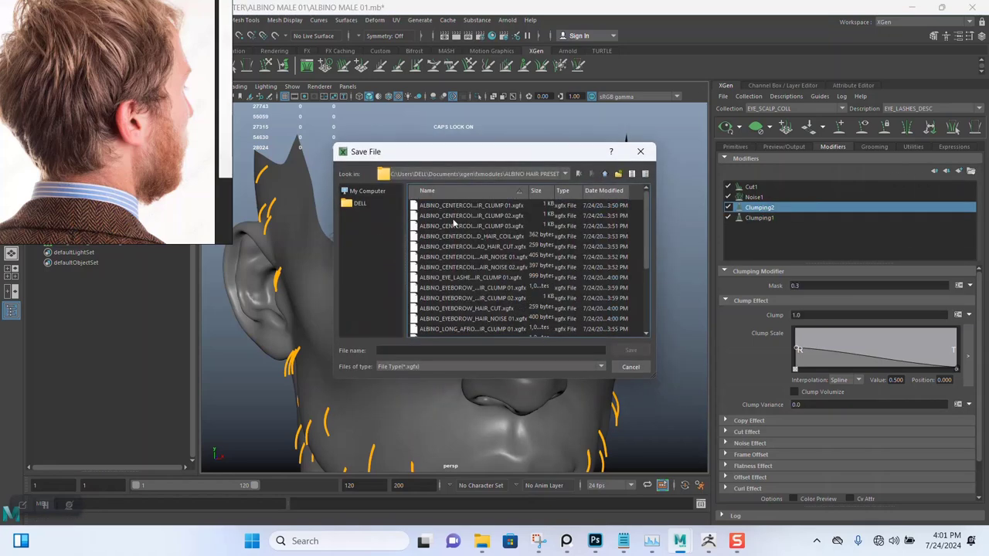
click(444, 352)
text(ALBINO_EYEBOROW_HAIR_CLUMP 01)
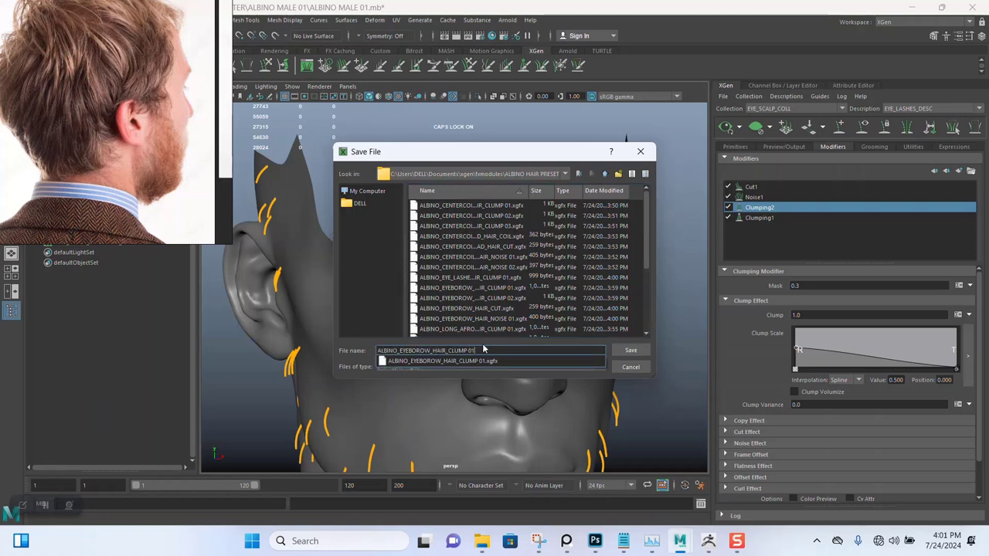
click(489, 349)
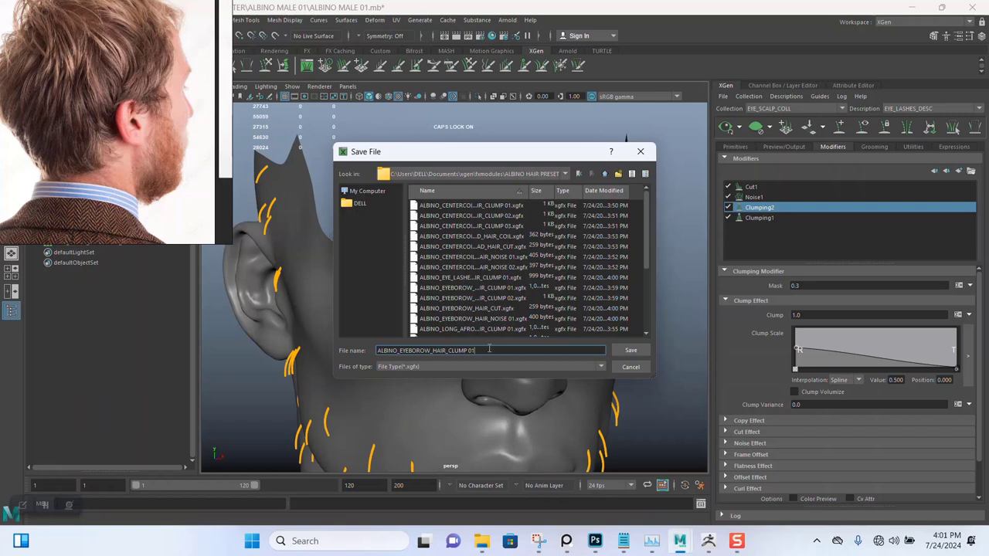
click(474, 279)
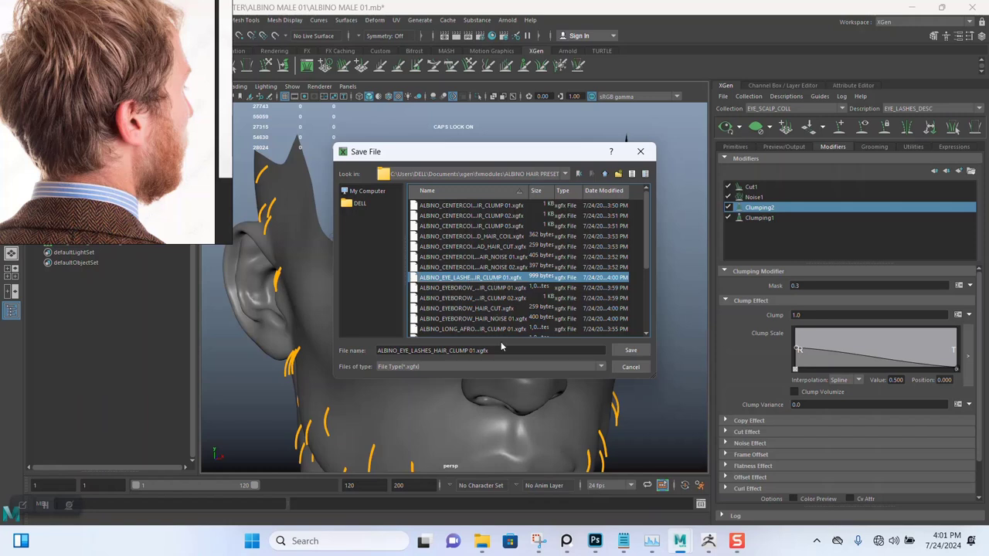
Rename it ALBINO_EYE_LASHES_HAIR_CLUMP 02, save it, and select the Noise1 modifier
drag(502, 350, 342, 354)
key(ctrl+c)
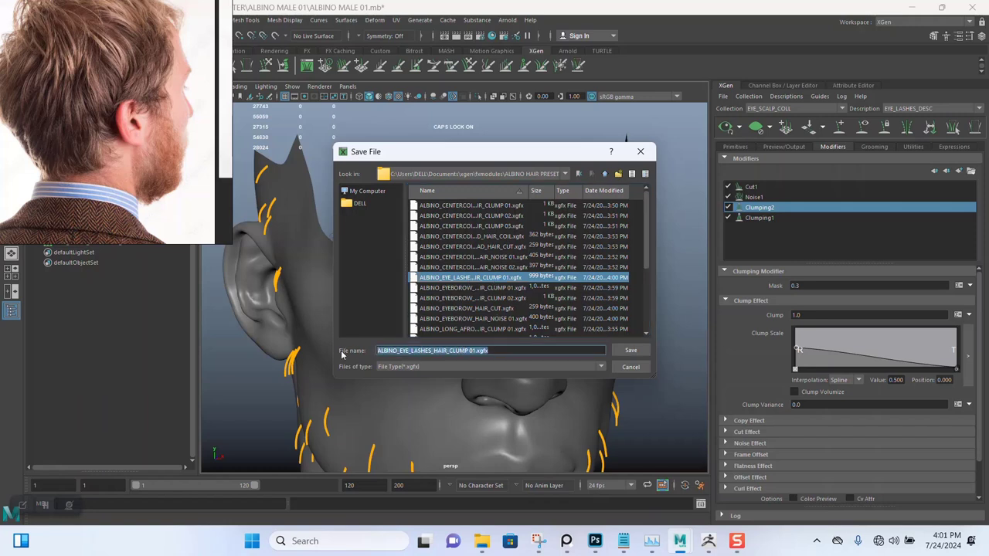
click(505, 351)
key(BackSpace)
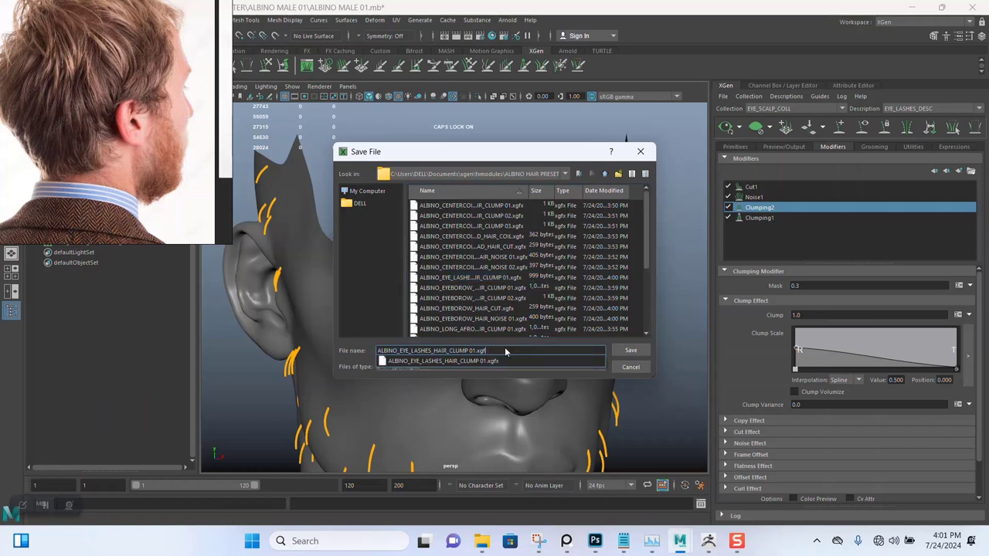
key(BackSpace)
key(BackSpace)
key(BackSpace)
text(2)
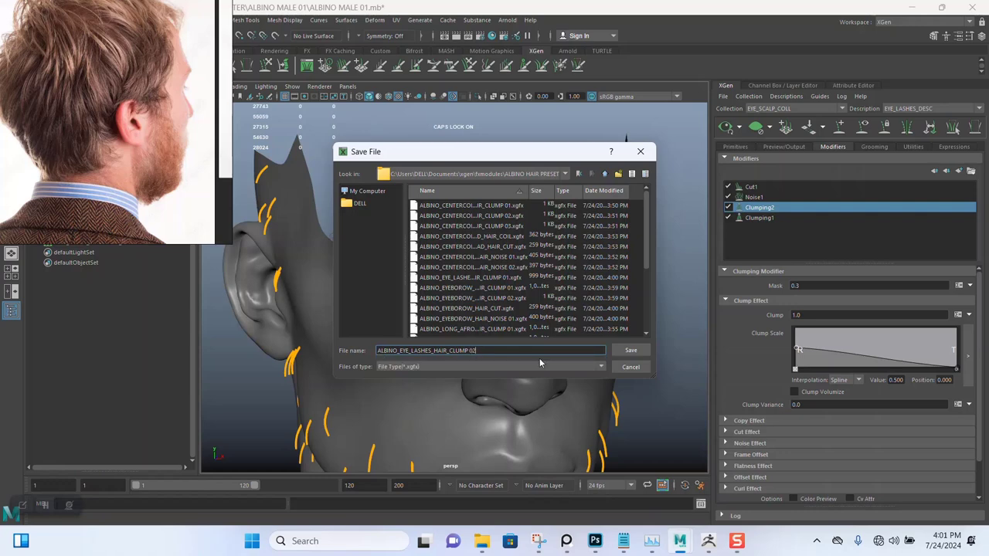
click(630, 351)
click(753, 203)
Save the eyelash Noise1 modifier as ALBINO_EYE_LASHES_HAIR_NOISE in ALBINO HAIR PRESET
click(971, 170)
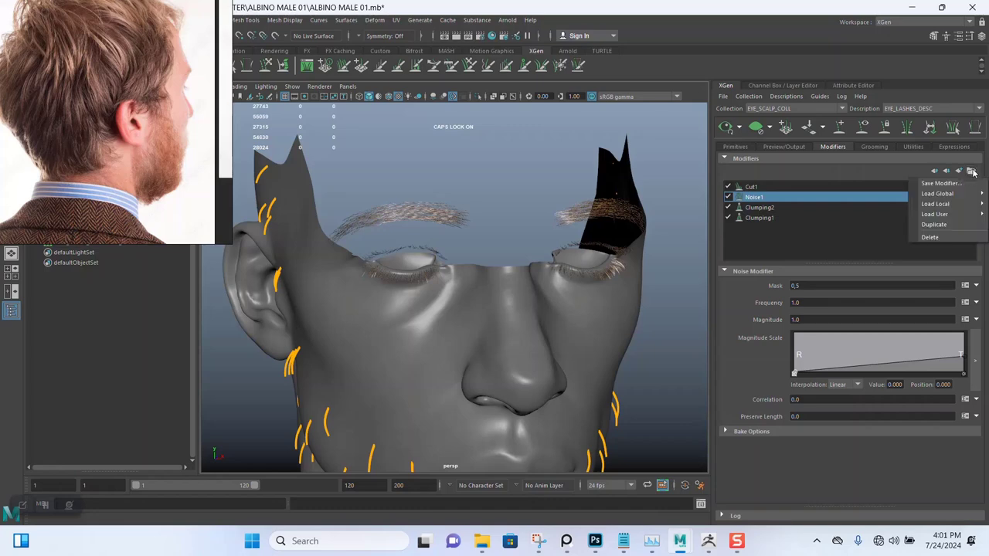
click(957, 183)
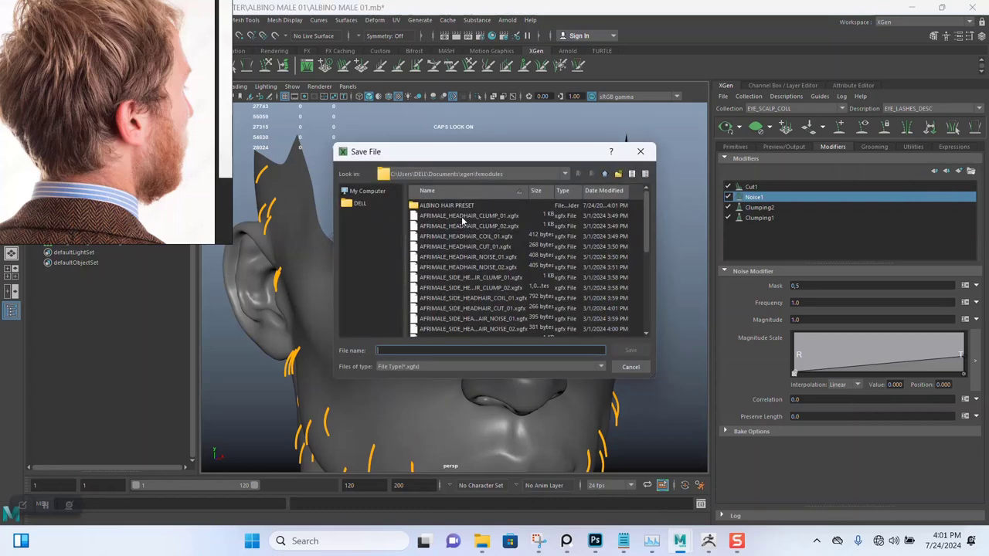
double_click(462, 206)
click(445, 349)
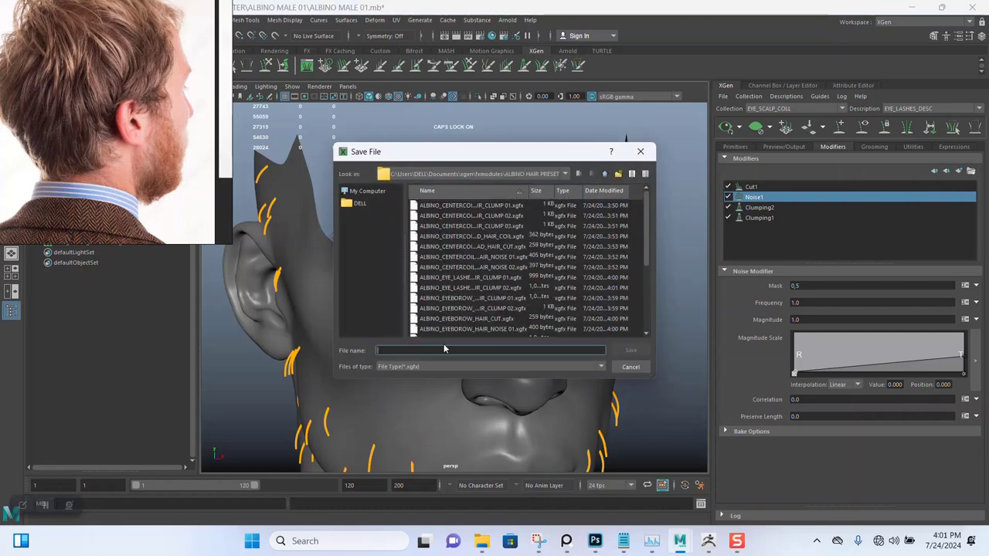
key(ctrl+v)
key(BackSpace)
key(BackSpace)
key(BackSpace)
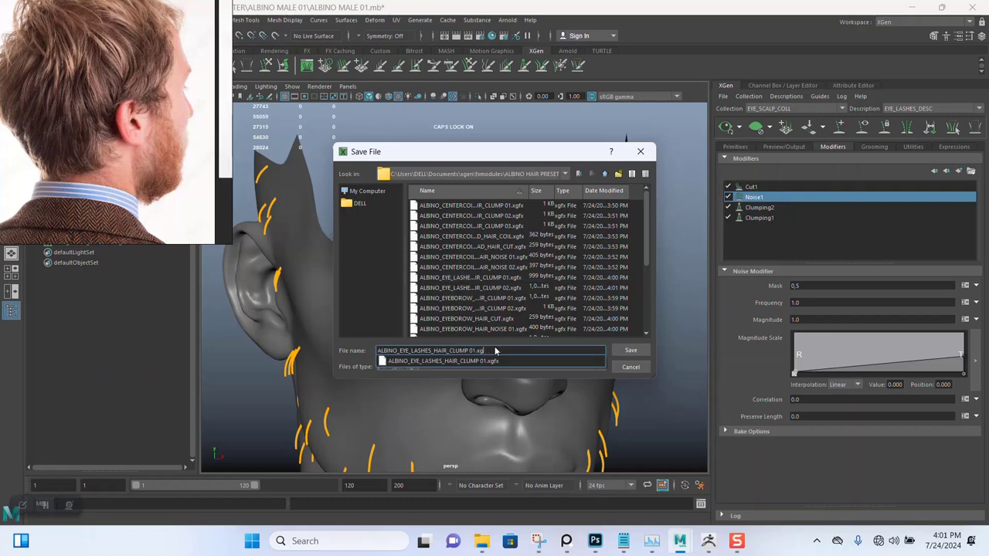
key(BackSpace)
key(BackSpace)
key(BackSpace)
key(BackSpace)
key(BackSpace)
key(BackSpace)
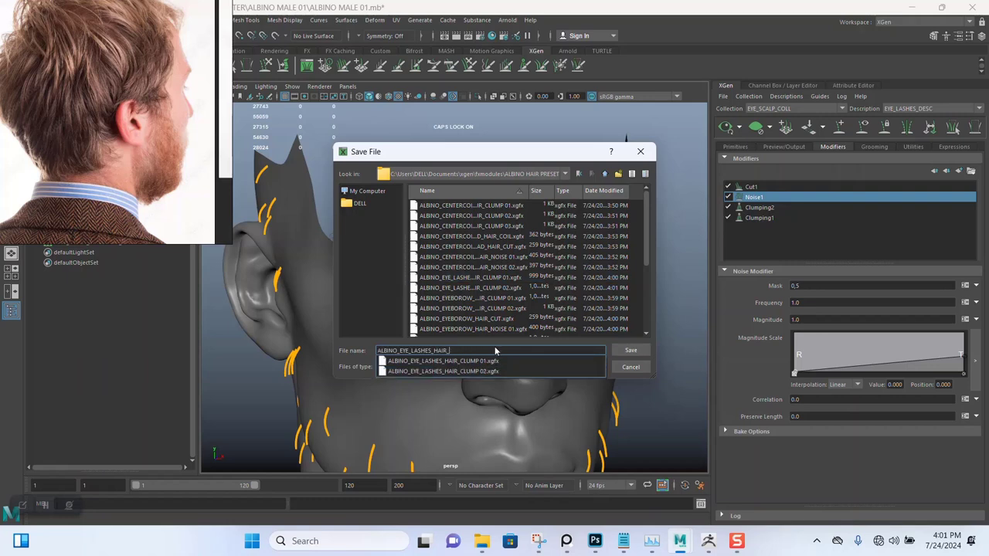
text(NO)
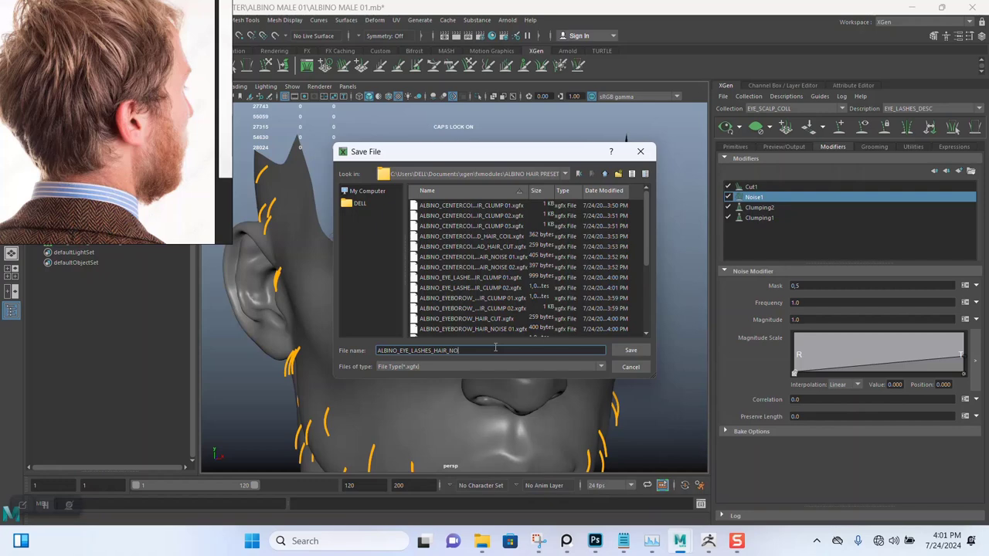
text(ISE)
key(Return)
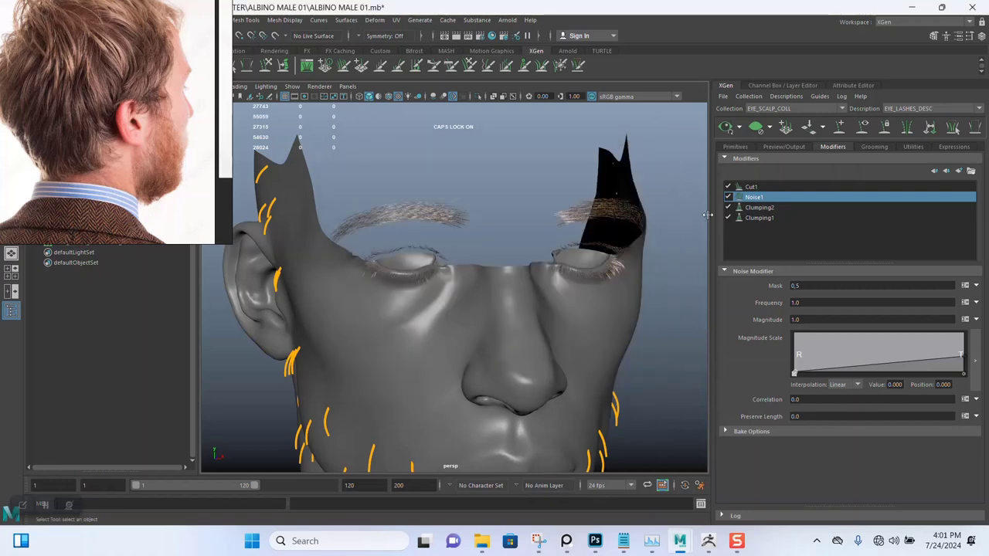
Save the eyelash Cut1 modifier as ALBINO_EYE_LASHES_HAIR_CUT in ALBINO HAIR PRESET
click(748, 186)
click(970, 171)
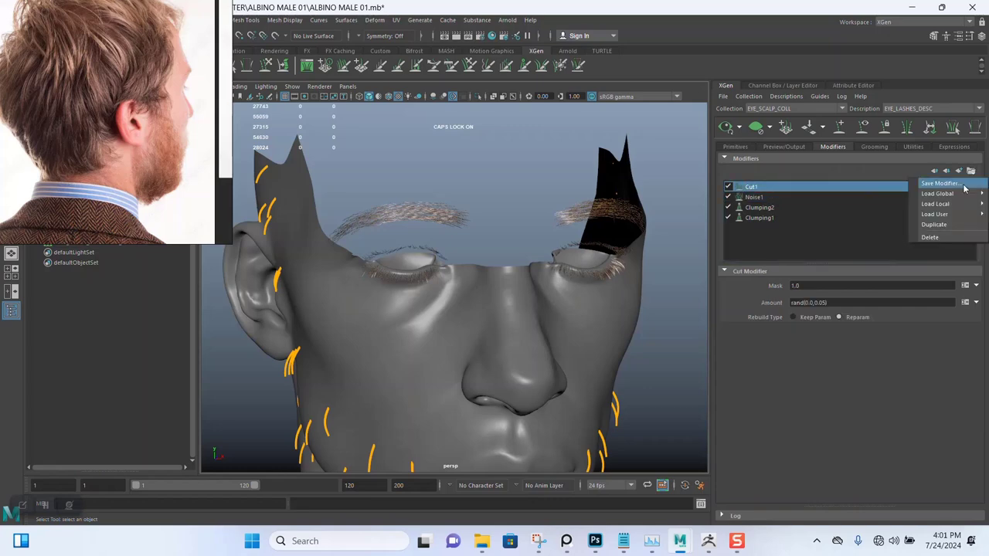
click(964, 185)
click(451, 206)
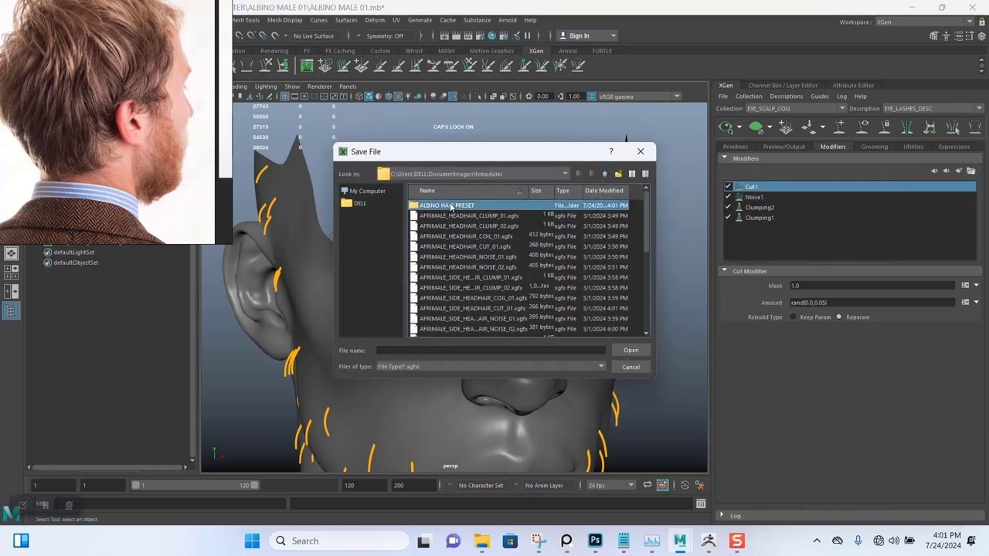
double_click(451, 206)
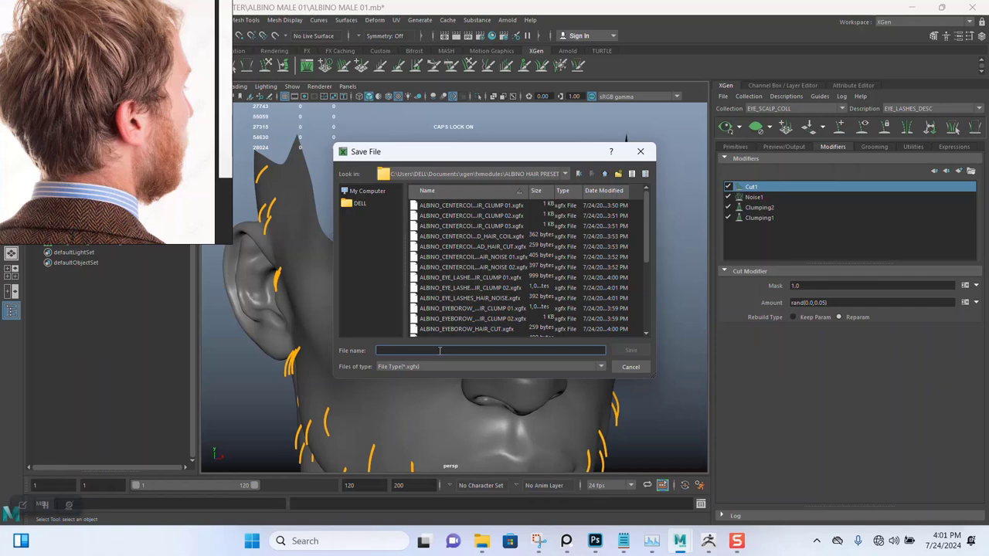
key(ctrl+v)
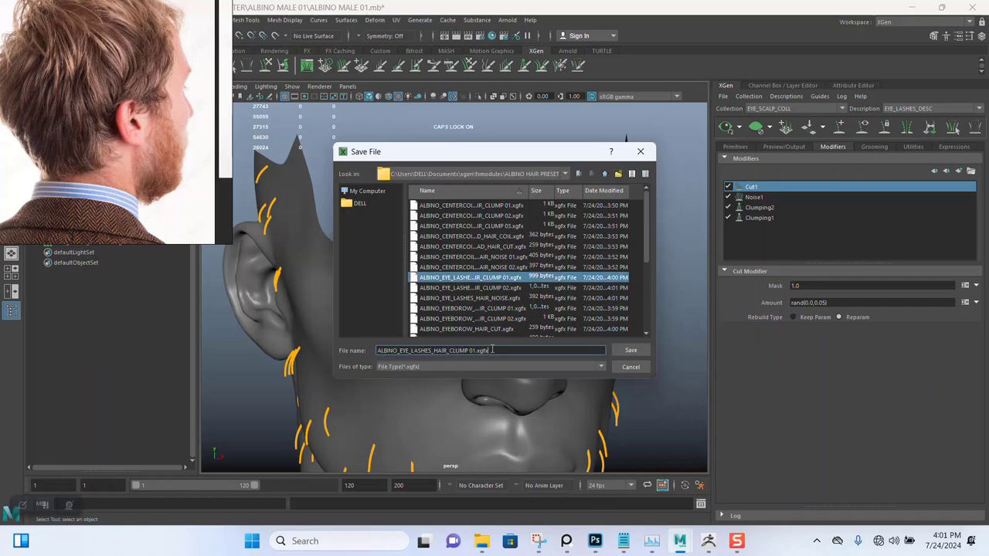
key(BackSpace)
key(BackSpace)
key(BackSpace)
key(BackSpace)
key(BackSpace)
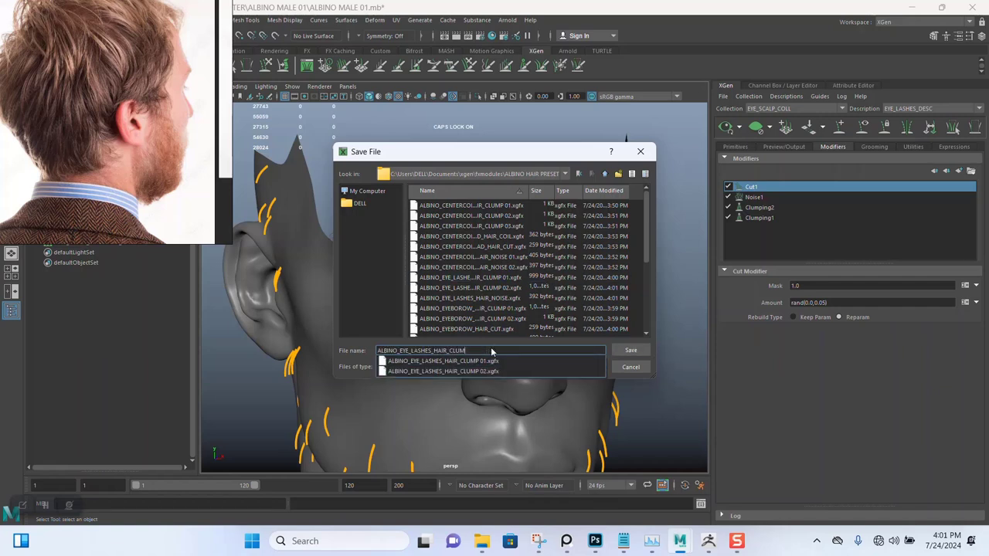
key(BackSpace)
key(BackSpace)
key(BackSpace)
text(U)
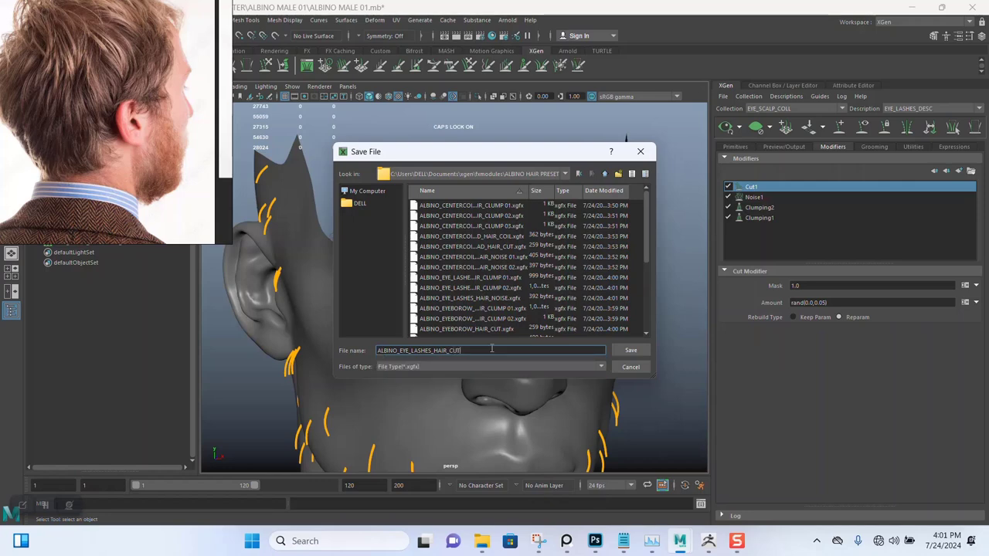
click(630, 351)
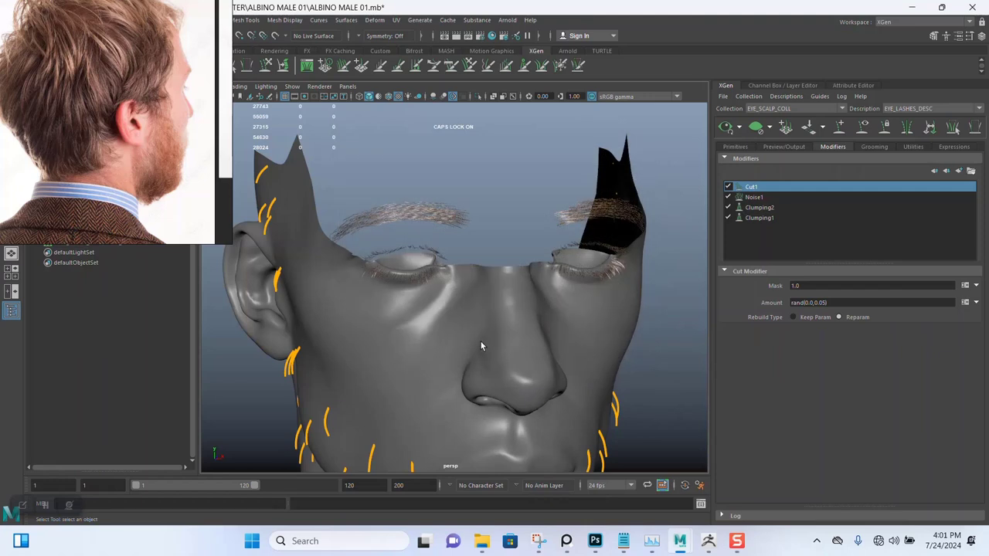
Save the scene and switch to the NEW_BEARD_MUSTACHE_COLL collection
scroll(481, 342, down, 2)
key(ctrl+s)
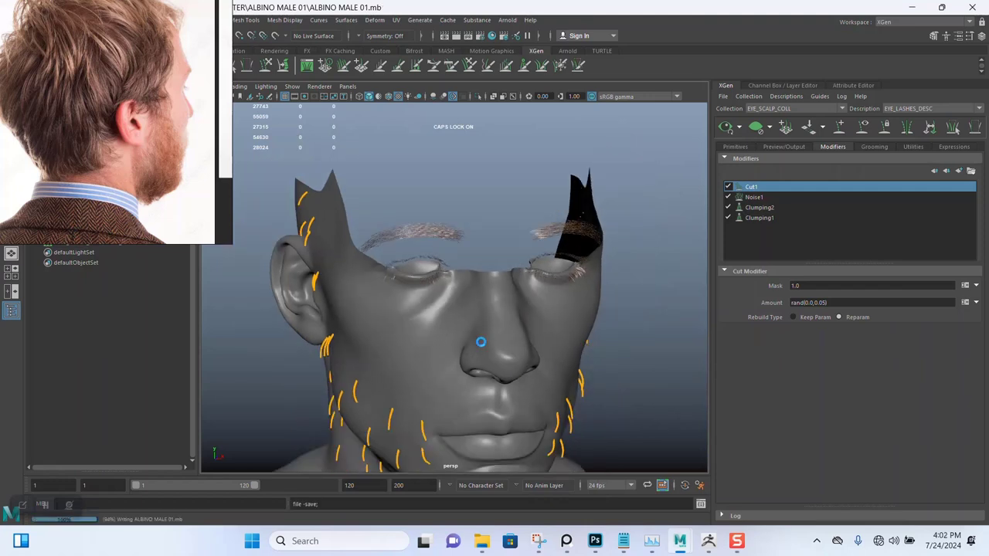
click(773, 109)
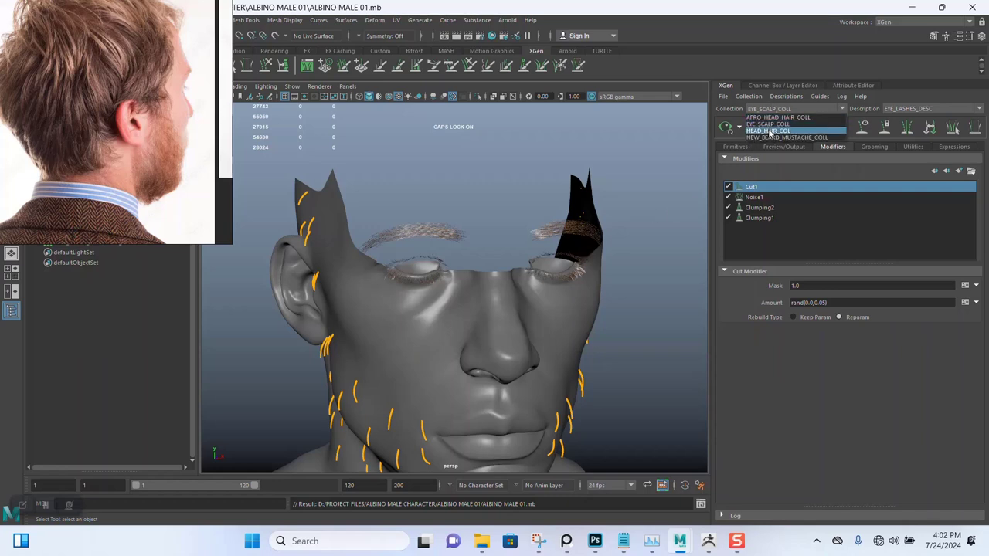
click(768, 138)
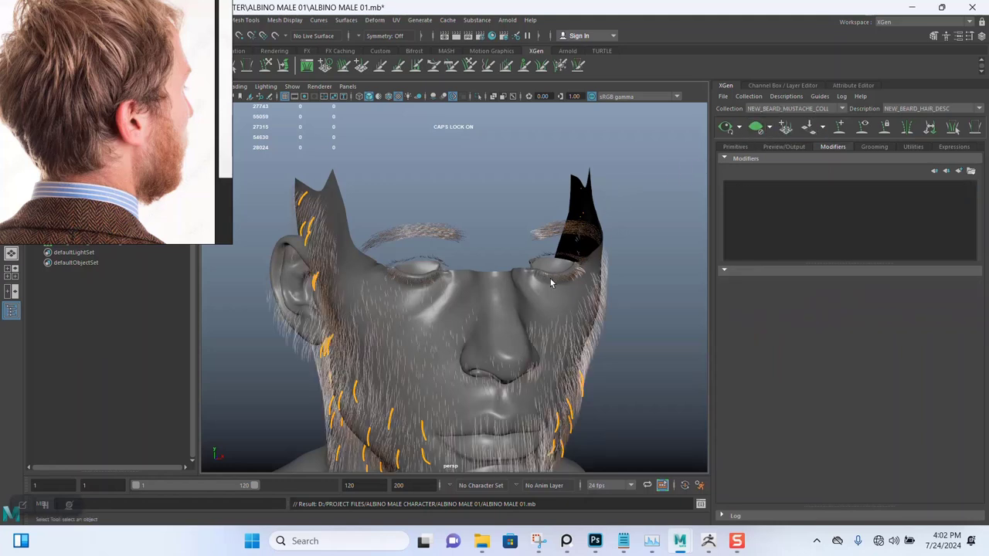
Check the eyelash presets under Load User > ALBINO HAIR PRESET, then view the head in profile
click(970, 171)
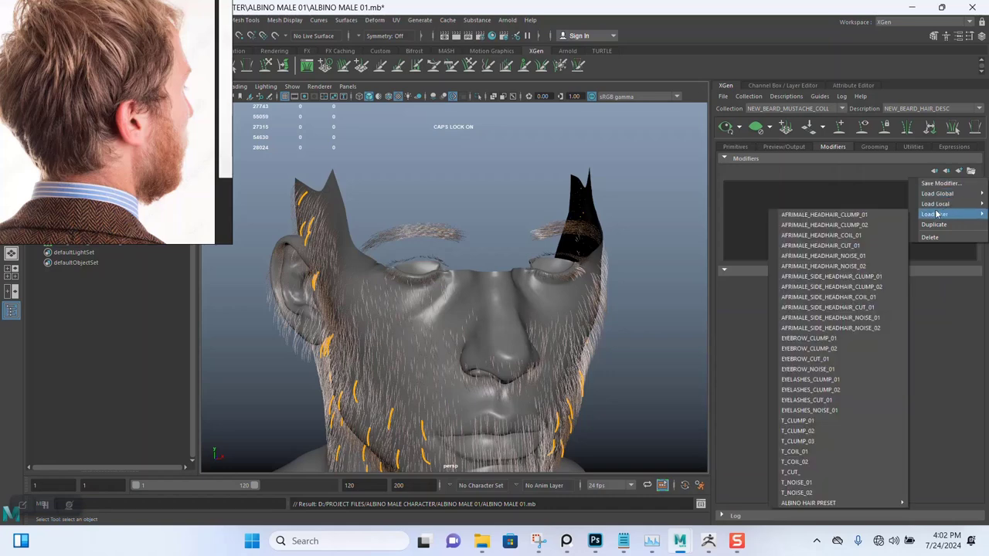
mouse_move(936, 214)
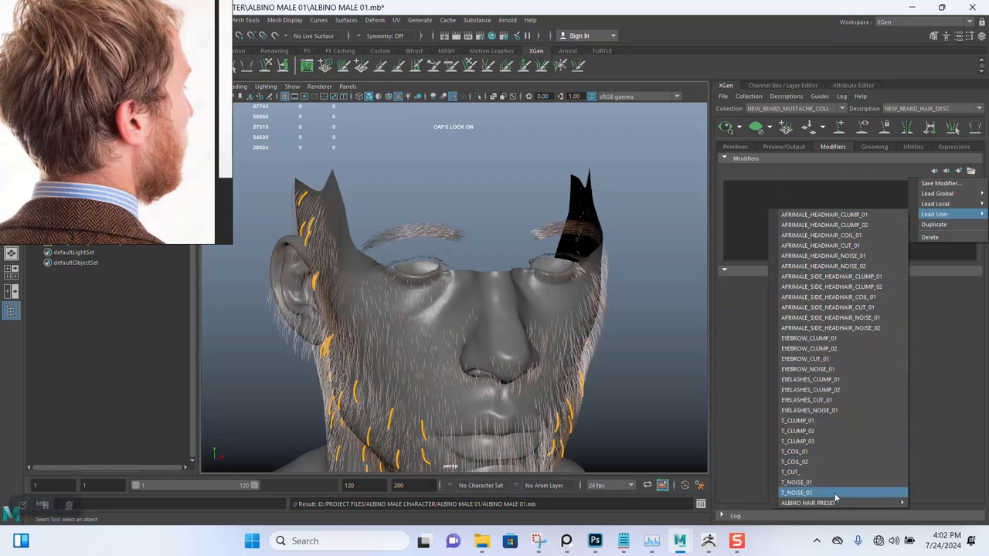
mouse_move(840, 503)
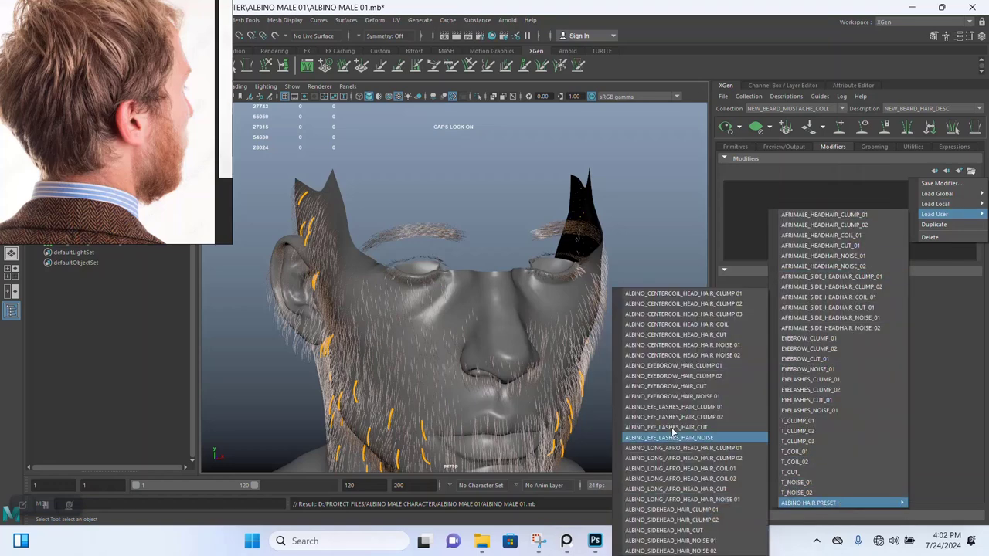
click(632, 240)
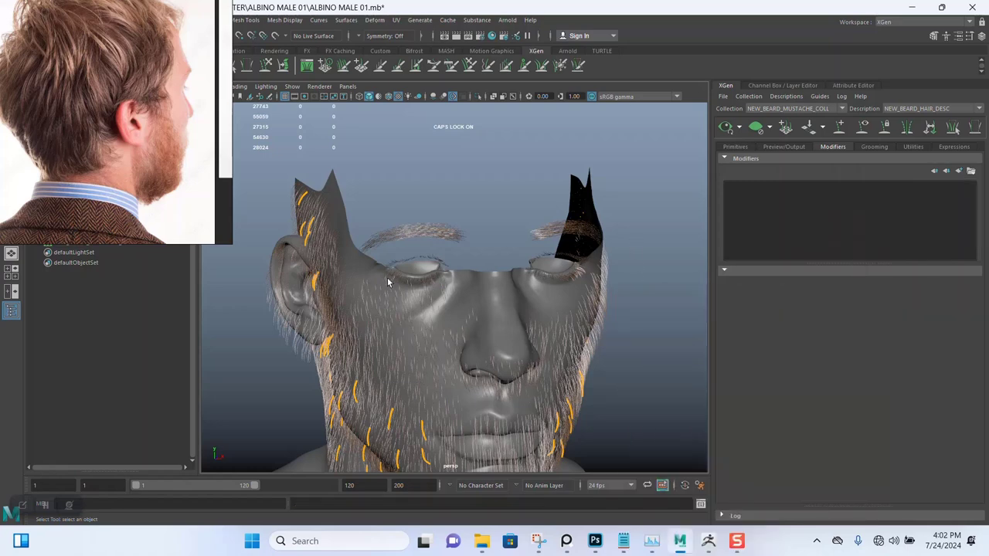
scroll(397, 265, up, 2)
scroll(402, 265, up, 2)
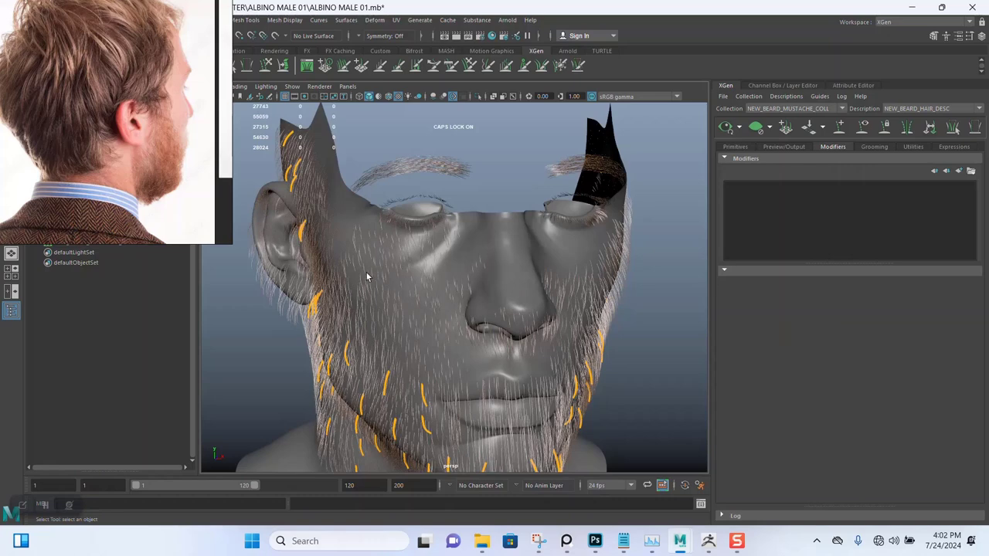
alt+drag(366, 277, 581, 259)
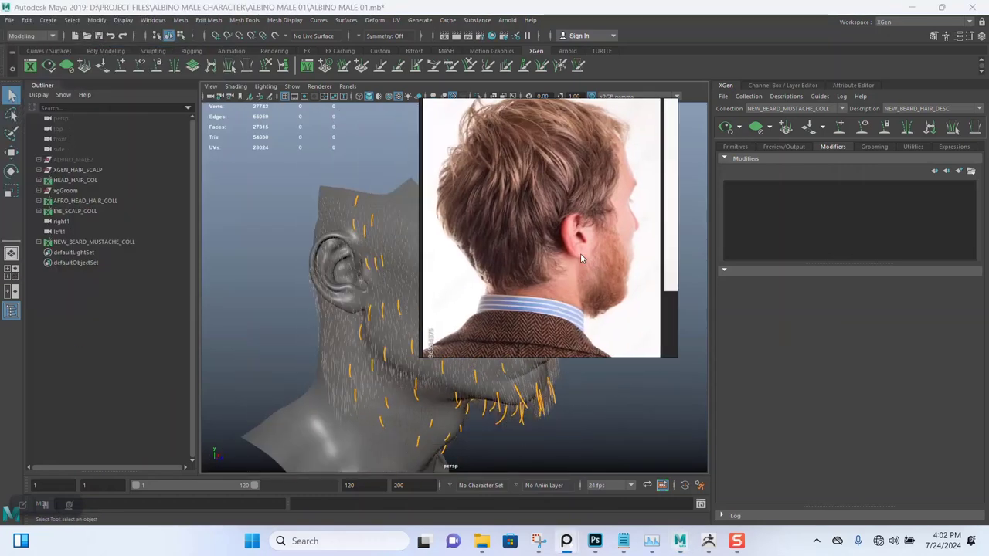
click(742, 148)
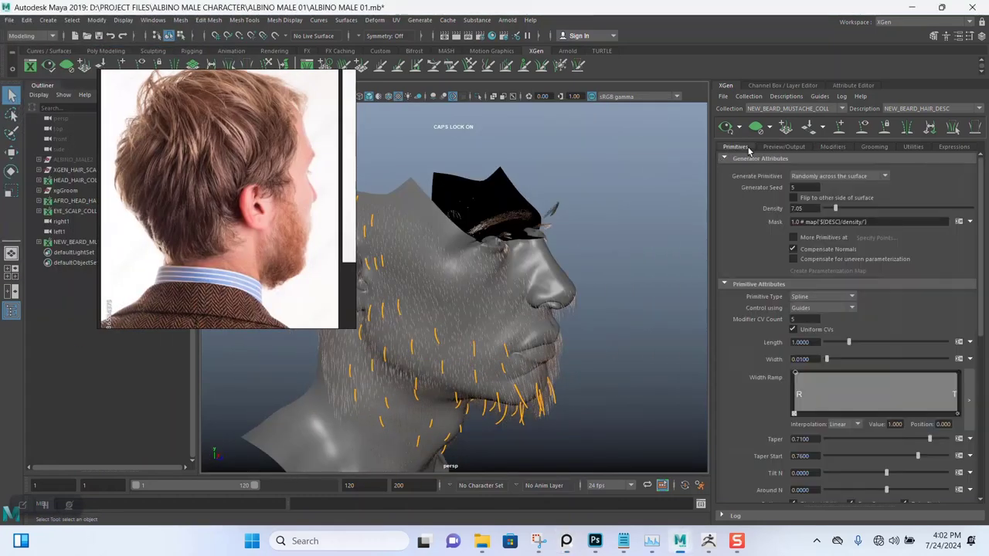
click(789, 149)
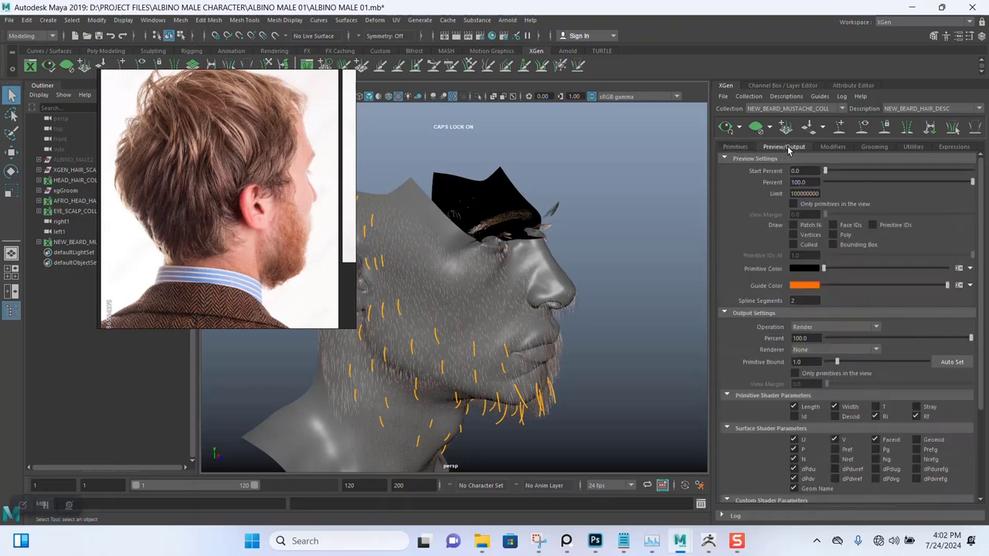
click(738, 147)
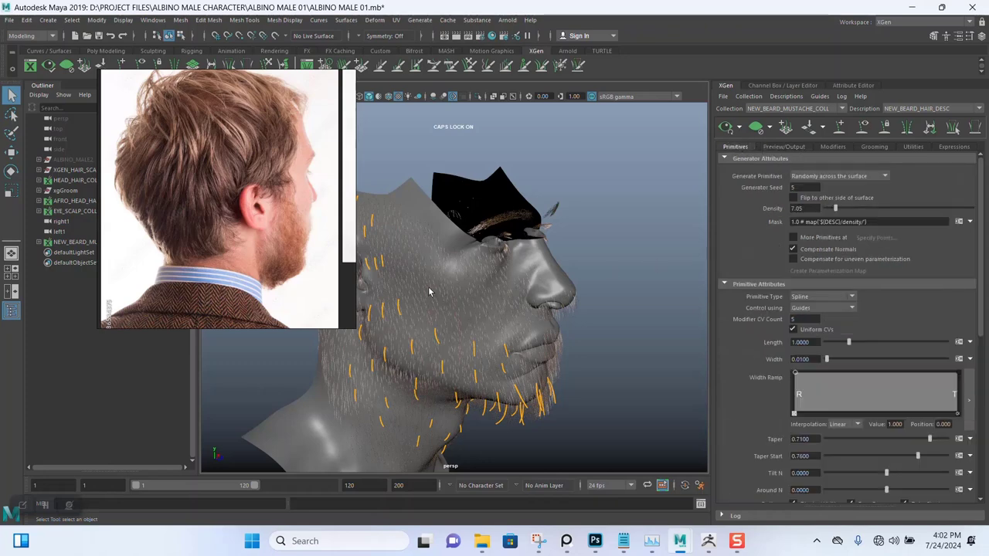
alt+drag(454, 288, 513, 249)
click(756, 127)
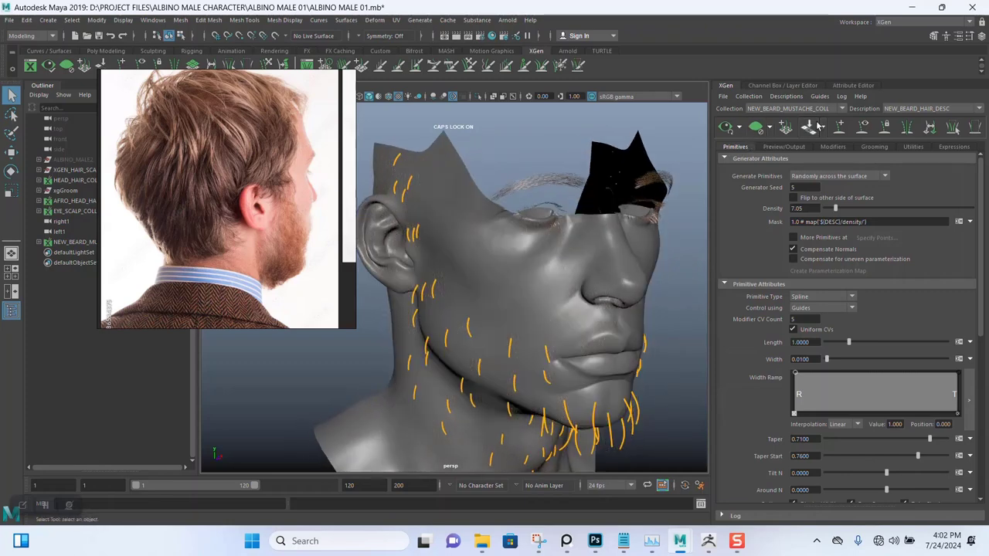
click(808, 108)
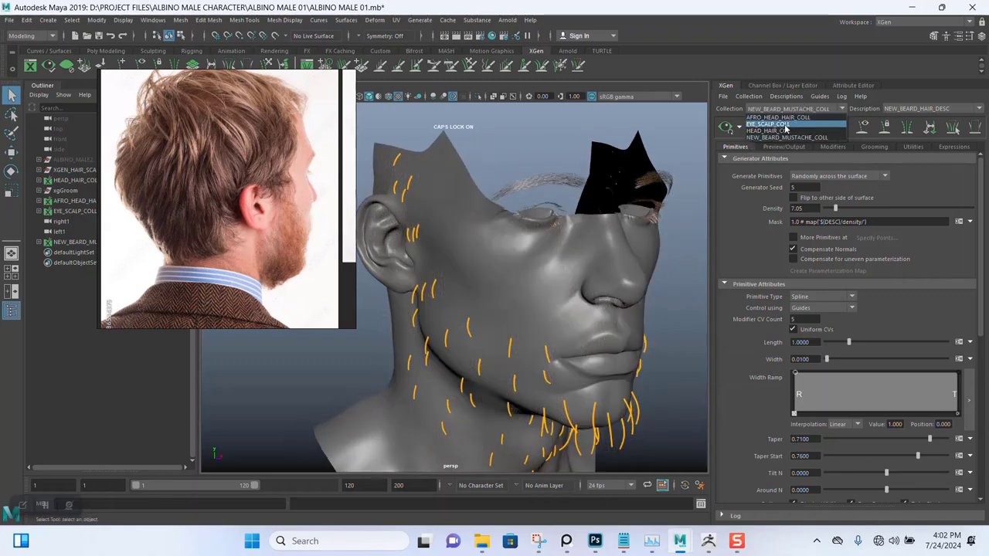
click(786, 124)
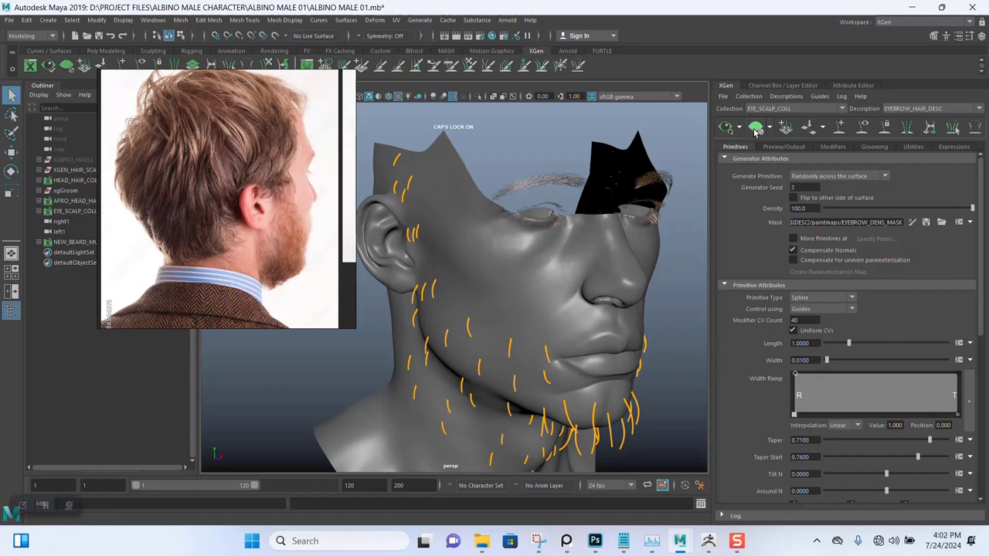
click(898, 109)
click(904, 125)
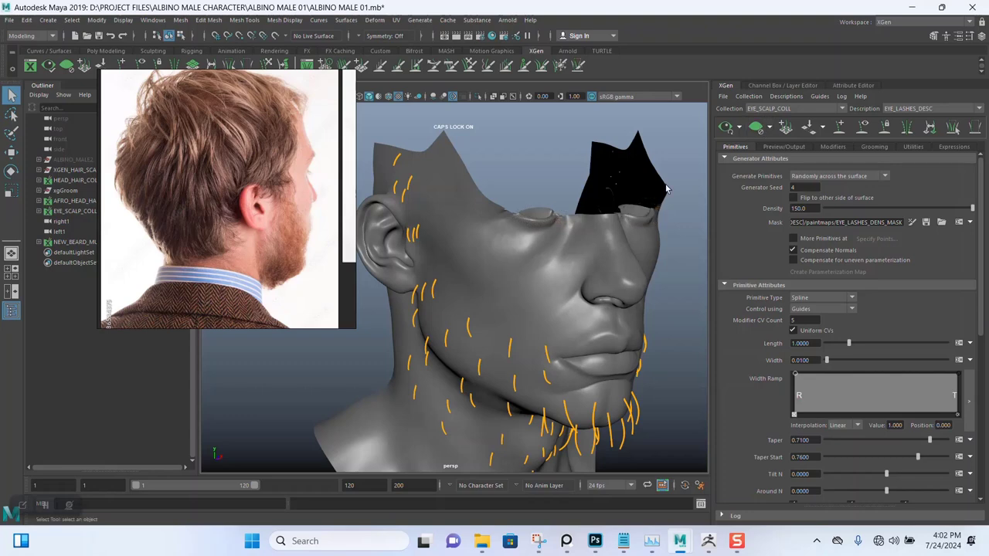
click(769, 109)
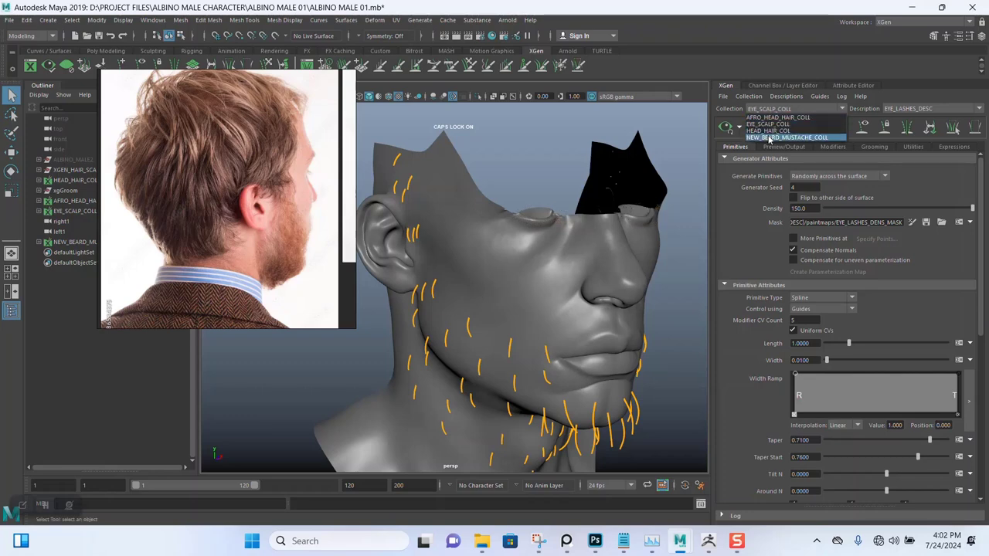
click(768, 137)
mouse_move(486, 273)
alt+mouse_down()
mouse_move(503, 270)
mouse_move(488, 272)
alt+mouse_up()
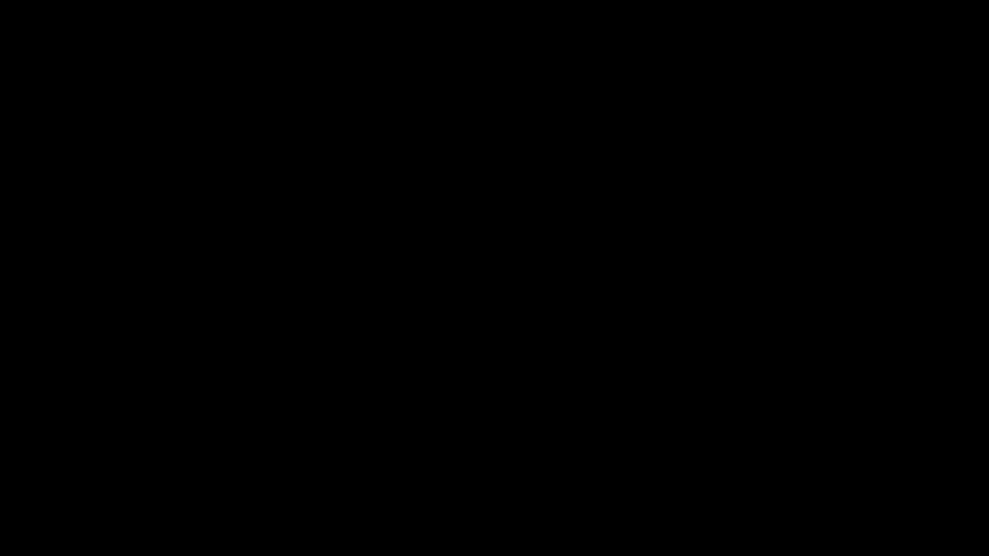